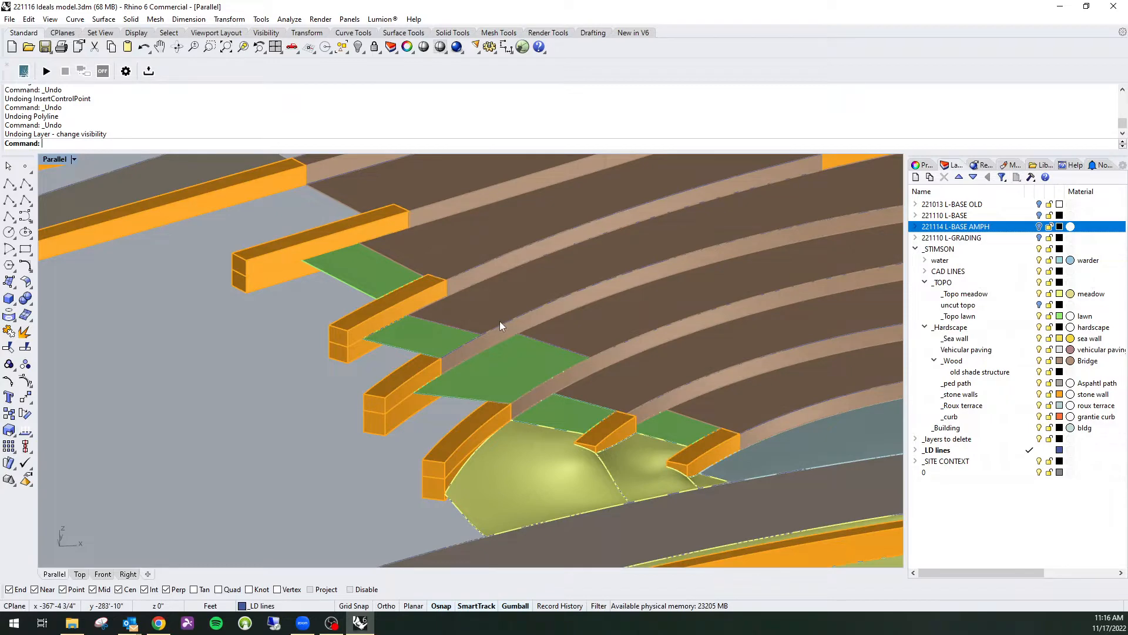
# Draw a closed polyline around the open gap between the ends of the amphitheatre's lower stone walls and the lawn edges.
pyautogui.moveTo(474, 439); pyautogui.dragTo(539, 469, button='right')
pyautogui.write('Polyline')
pyautogui.press('Return')
pyautogui.click(536, 391)
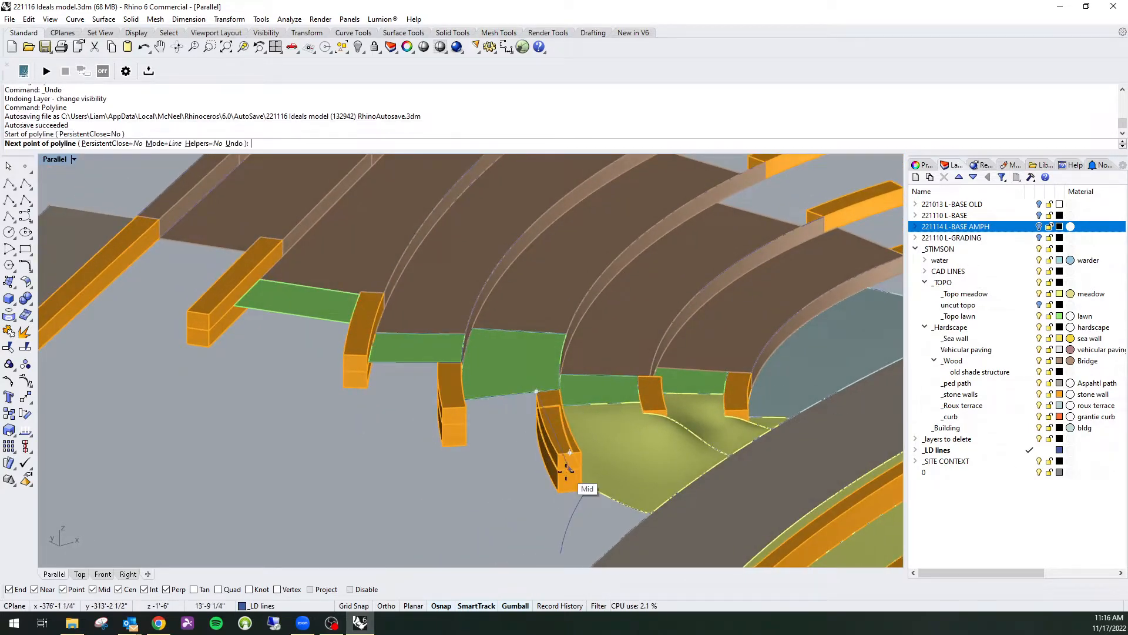
pyautogui.click(558, 469)
pyautogui.click(362, 478)
pyautogui.moveTo(409, 439); pyautogui.dragTo(338, 428, button='right')
pyautogui.click(351, 342)
pyautogui.click(438, 357)
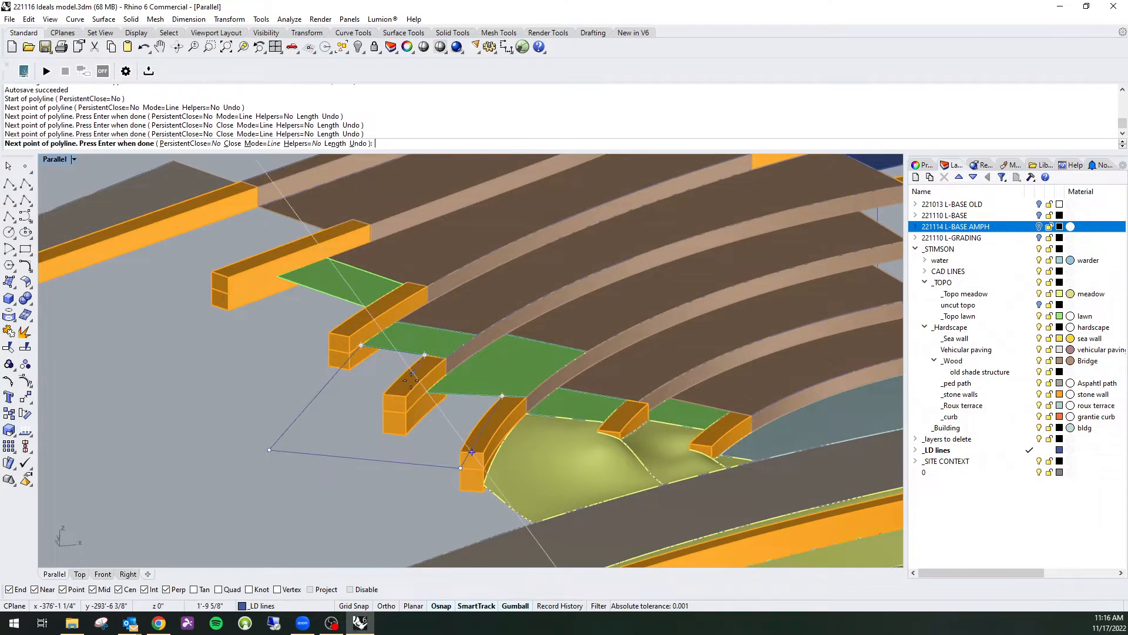
pyautogui.moveTo(411, 367); pyautogui.dragTo(440, 405, button='right')
pyautogui.click(395, 373)
pyautogui.click(512, 422)
pyautogui.click(535, 421)
pyautogui.write('c')
pyautogui.press('Return')
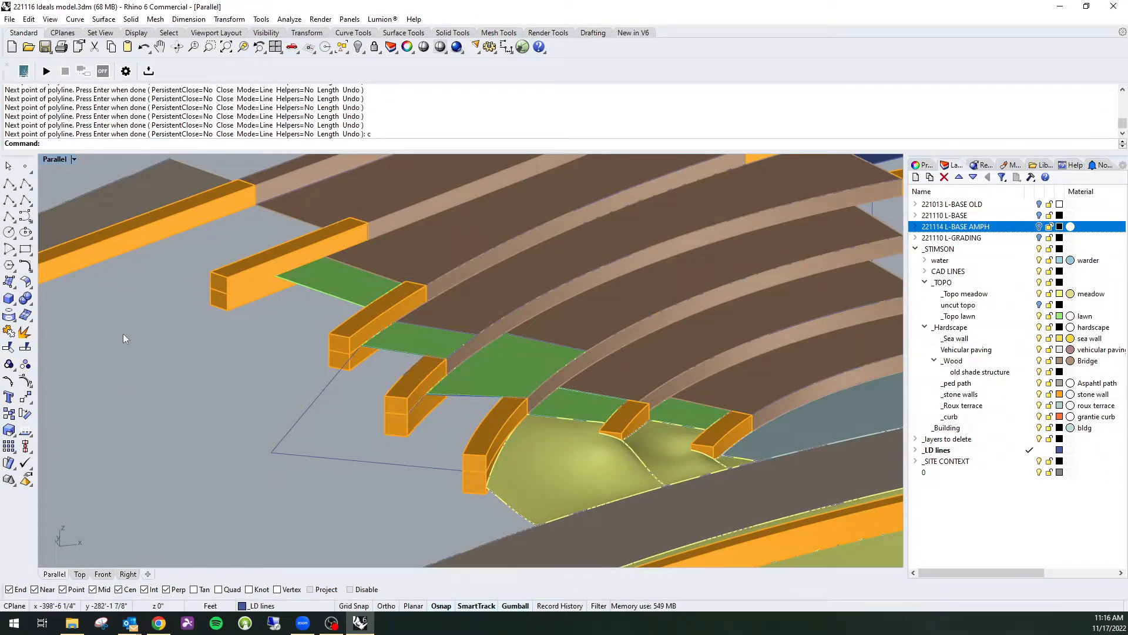
# Create a patch surface from the closed polyline between the stone walls.
pyautogui.click(353, 459)
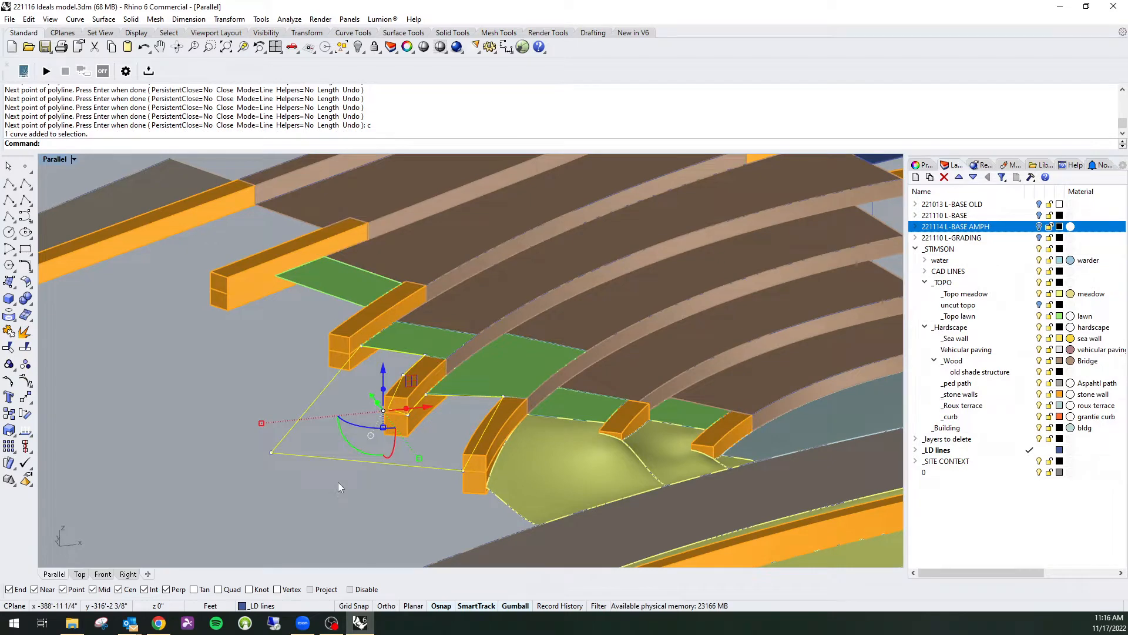
pyautogui.write('patch')
pyautogui.press('Return')
pyautogui.press('Return')
pyautogui.scroll(3, 382, 440)
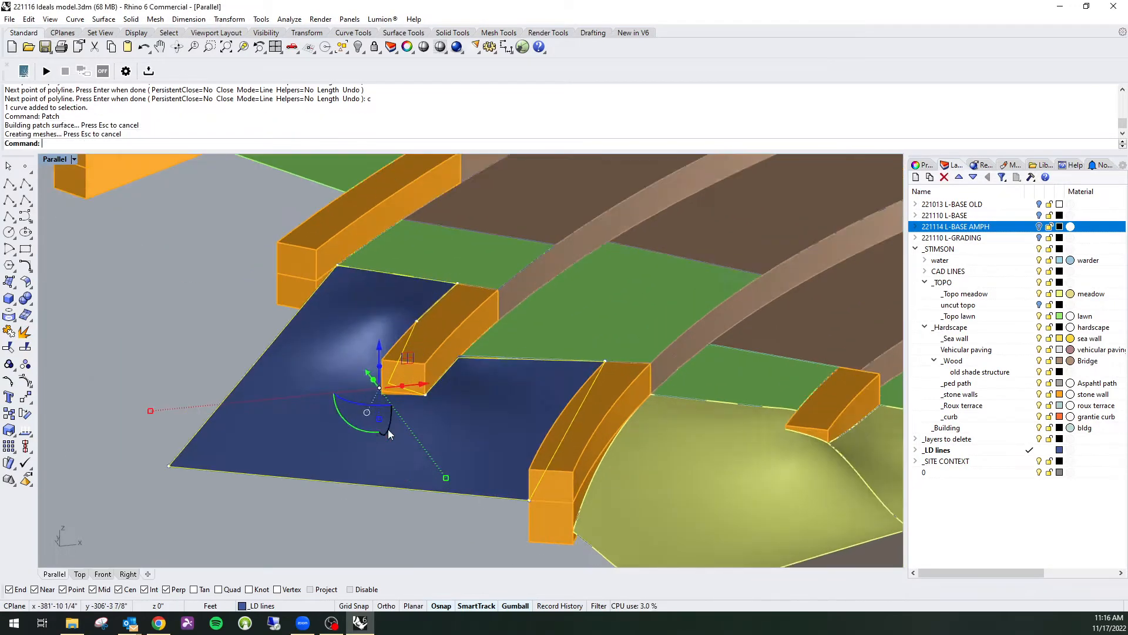
# Show the patch surface's control points and examine how its edges meet the stone walls and lawn.
pyautogui.moveTo(388, 430)
pyautogui.mouseDown(button='right')
pyautogui.moveTo(408, 398)
pyautogui.moveTo(384, 409)
pyautogui.mouseUp(button='right')
pyautogui.click(351, 359)
pyautogui.press('F10')
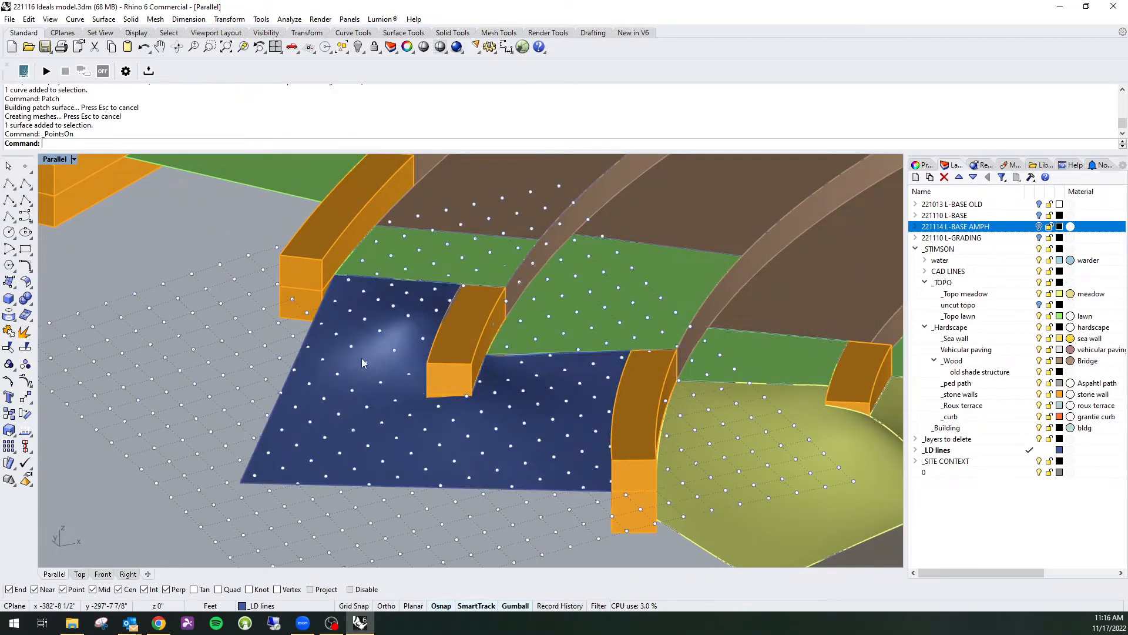
pyautogui.moveTo(362, 362); pyautogui.dragTo(424, 328, button='right')
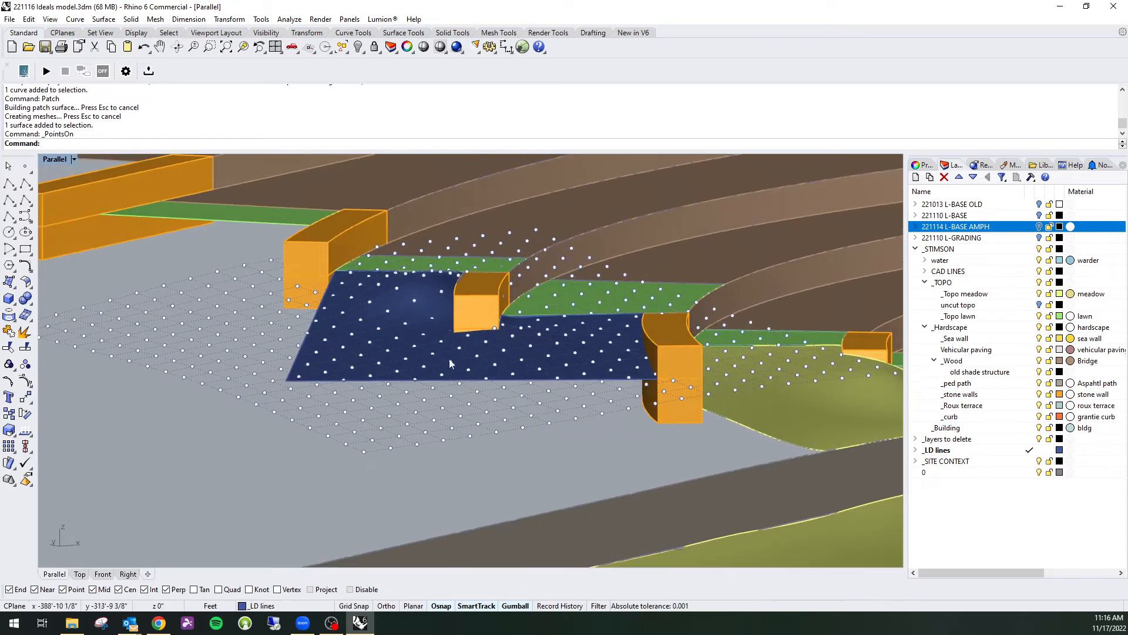
pyautogui.moveTo(213, 451); pyautogui.dragTo(297, 240, button='right')
pyautogui.scroll(7, 329, 244)
pyautogui.press('Escape')
# Delete the patch surface and its closed boundary curve.
pyautogui.click(437, 297)
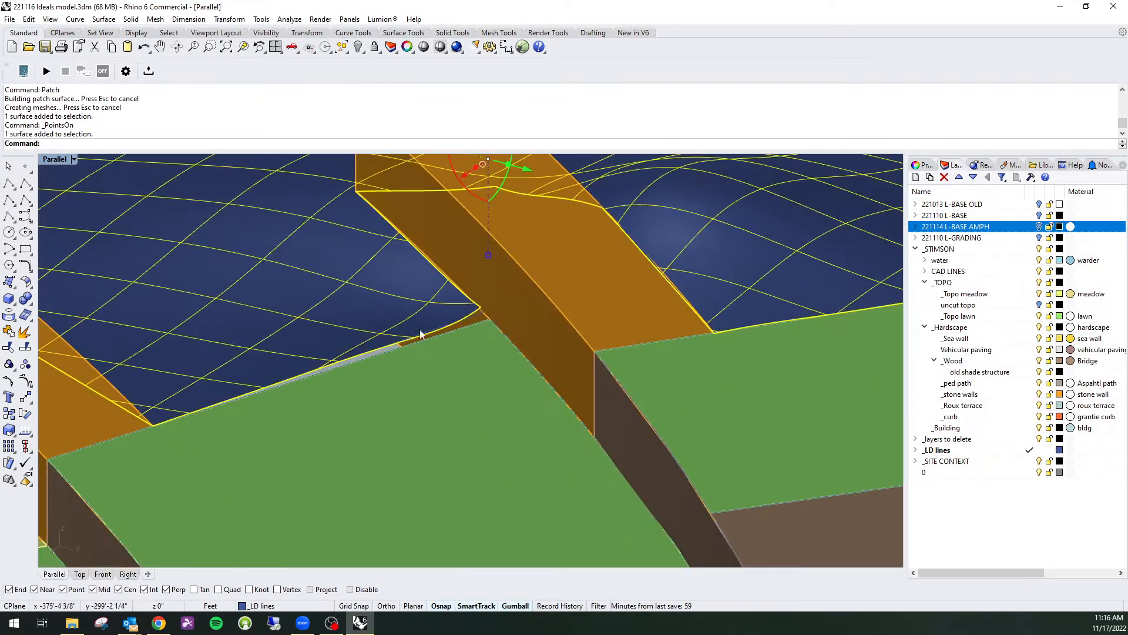
pyautogui.moveTo(463, 352); pyautogui.dragTo(621, 367, button='right')
pyautogui.press('Delete')
pyautogui.click(250, 191)
pyautogui.press('Delete')
pyautogui.moveTo(234, 224); pyautogui.dragTo(503, 369, button='right')
pyautogui.moveTo(514, 454); pyautogui.dragTo(580, 370, button='right')
pyautogui.click(581, 370)
pyautogui.click(684, 390)
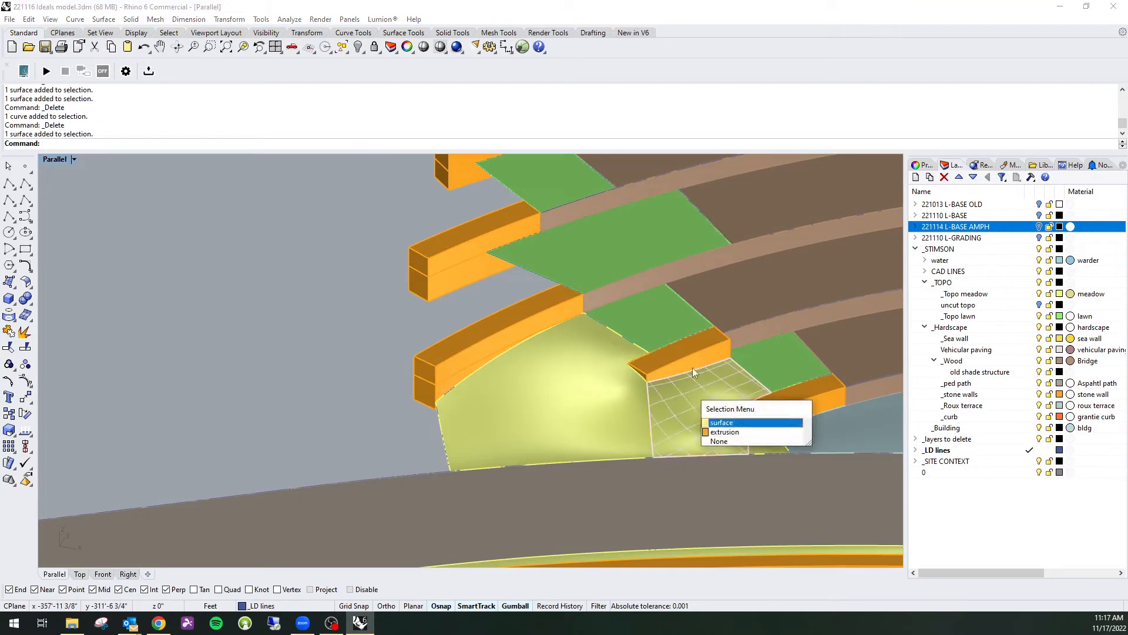
pyautogui.press('Escape')
# Draw a polyline from the base corners of the long upper stone wall's free end down to the edge of the lower path.
pyautogui.scroll(-6, 669, 382)
pyautogui.moveTo(668, 382); pyautogui.dragTo(414, 324, button='right')
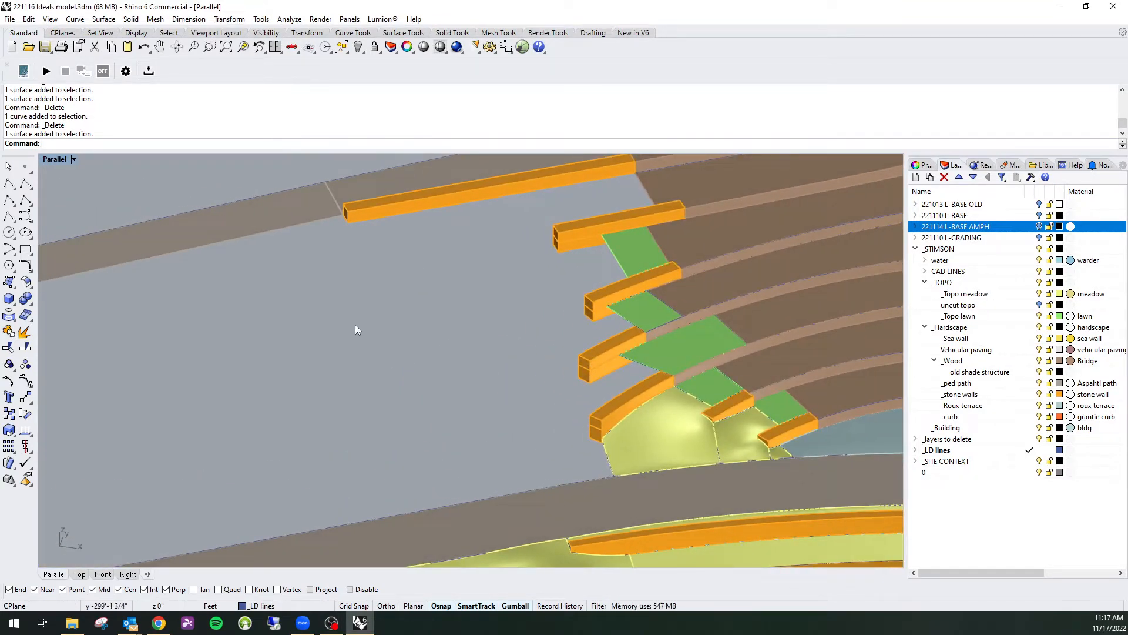
pyautogui.write('Polyline')
pyautogui.press('Return')
pyautogui.click(344, 215)
pyautogui.click(348, 222)
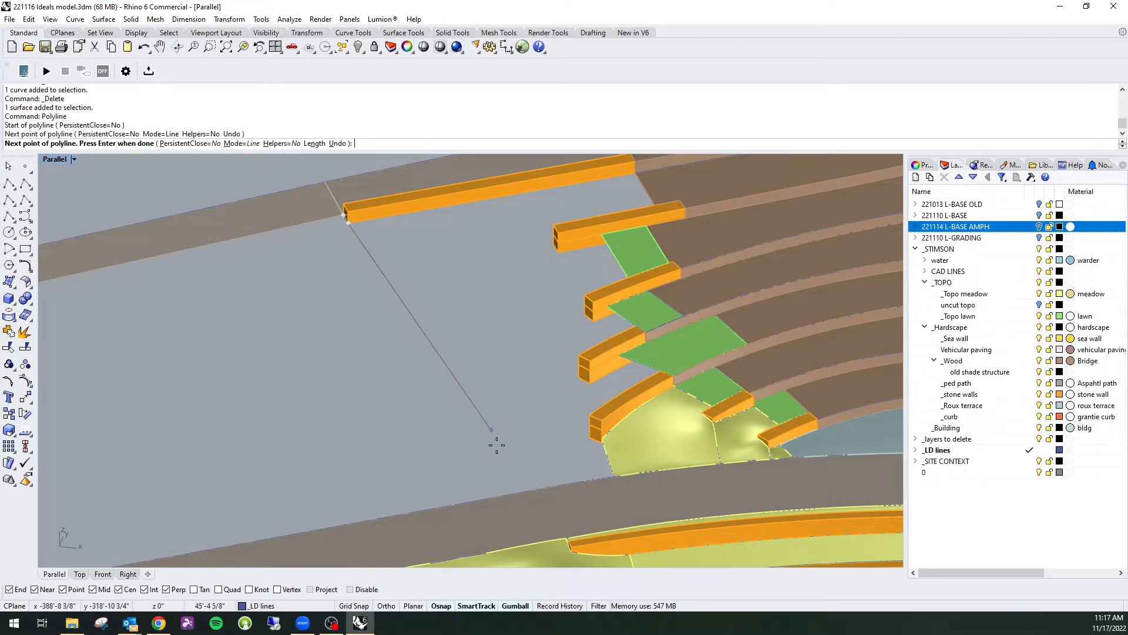
pyautogui.click(473, 508)
pyautogui.press('Return')
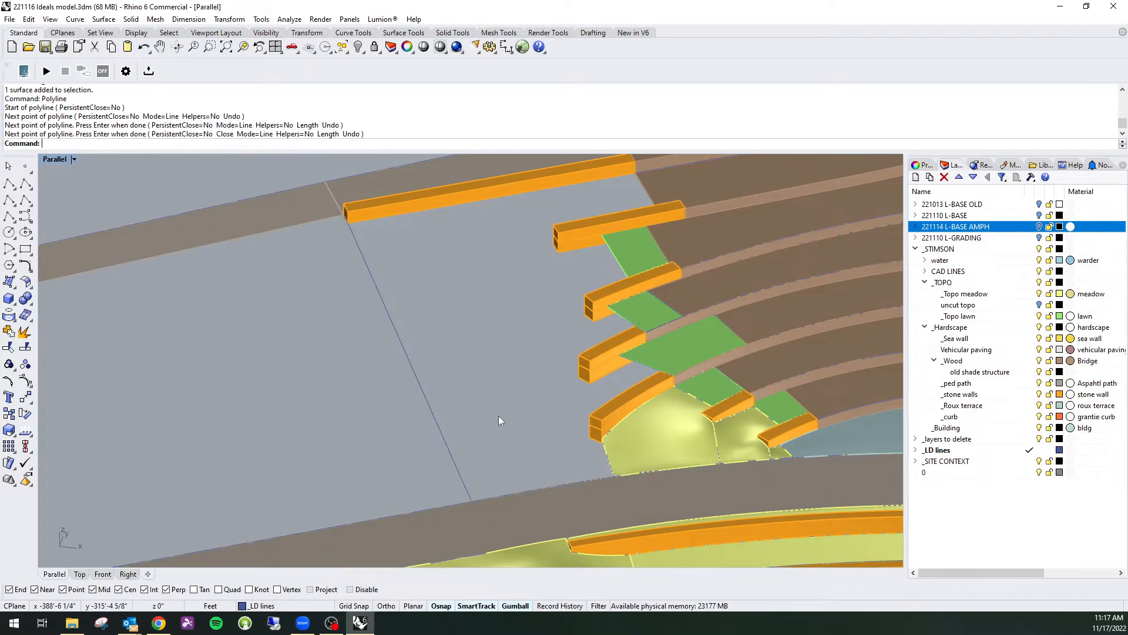
# Turn on the 221114 L-BASE AMPH layer to show its contour lines around the new polyline.
pyautogui.moveTo(498, 415); pyautogui.dragTo(530, 337, button='right')
pyautogui.scroll(-8, 530, 337)
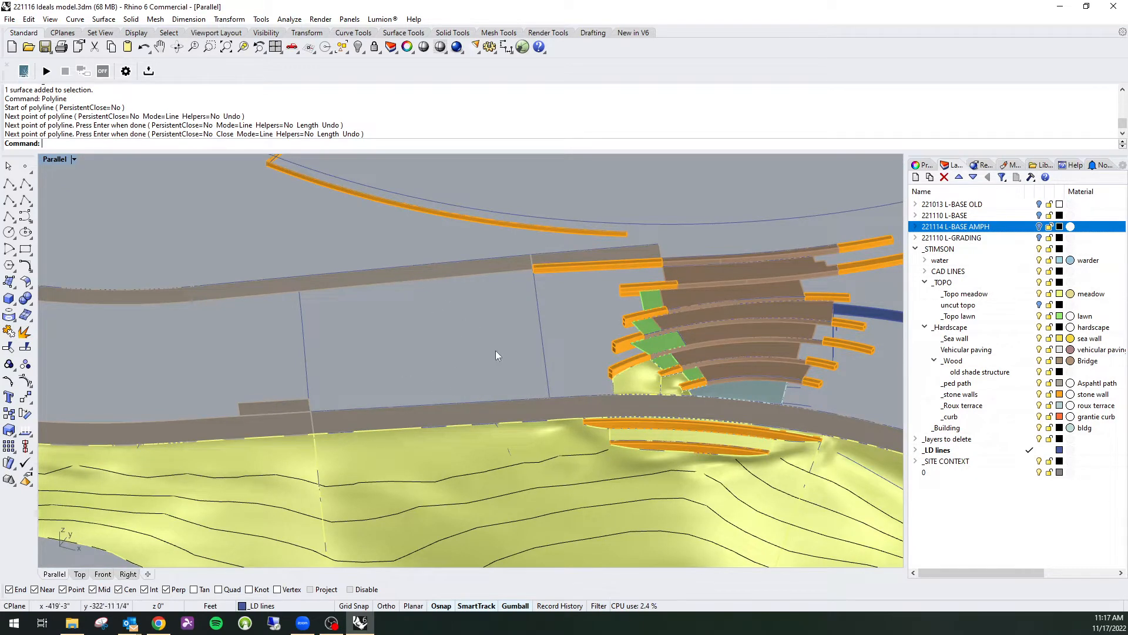
pyautogui.scroll(6, 643, 367)
pyautogui.scroll(-4, 481, 375)
pyautogui.moveTo(481, 375); pyautogui.dragTo(544, 364, button='right')
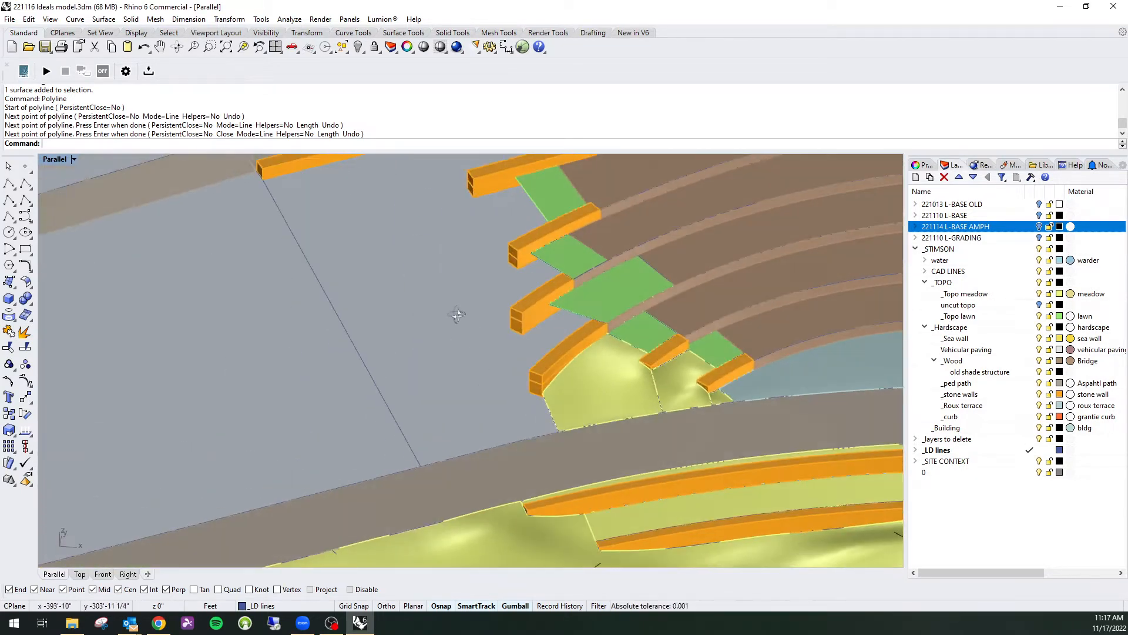
pyautogui.click(1039, 226)
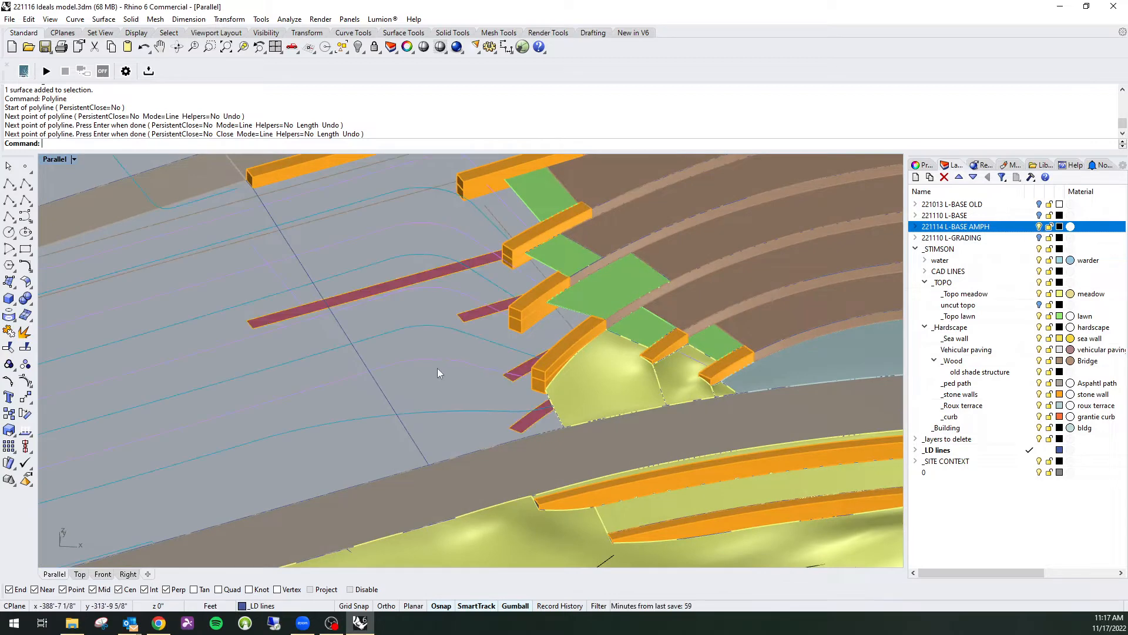
pyautogui.moveTo(437, 368); pyautogui.dragTo(398, 439, button='right')
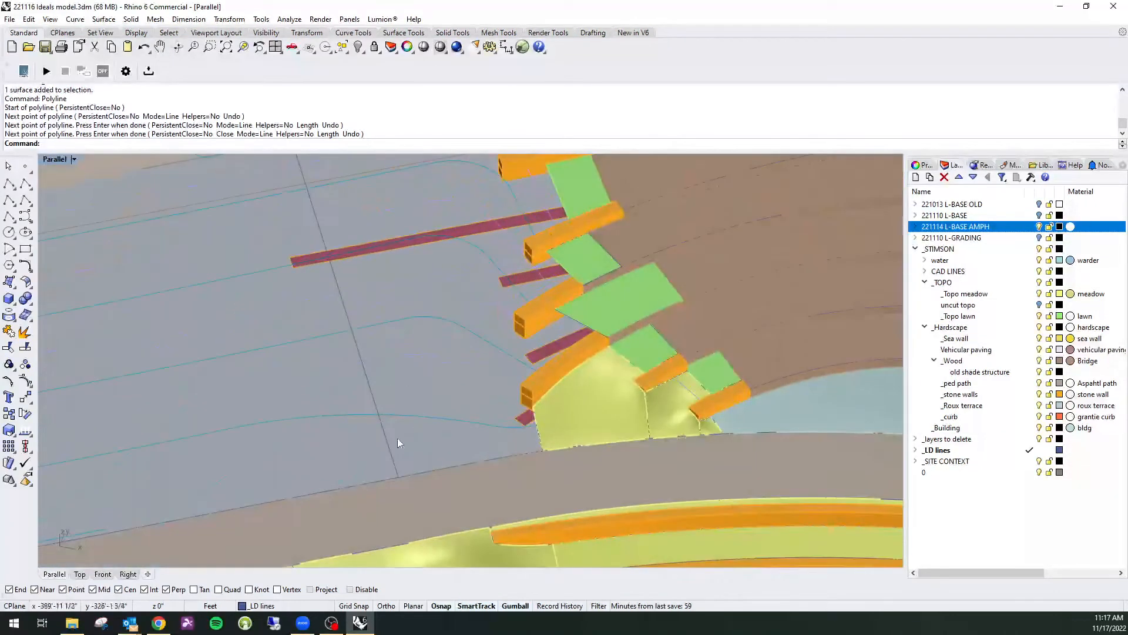
# Insert three control points into the polyline where it crosses the contour lines: two towards the lower path and one near the upper wall.
pyautogui.click(397, 440)
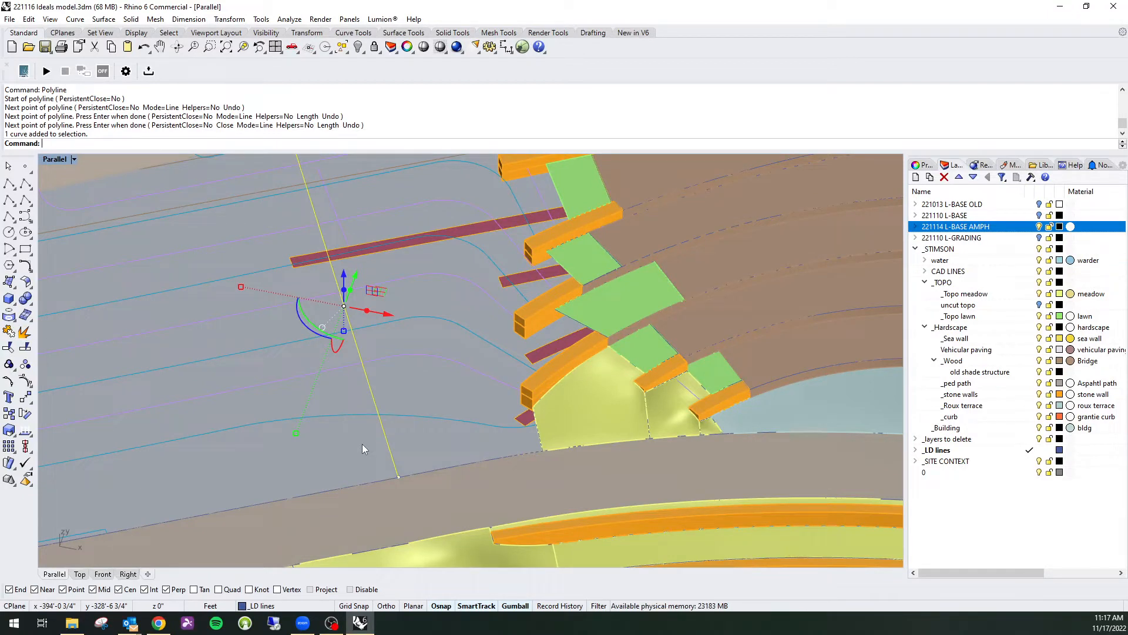
pyautogui.write('InsertControlPoint')
pyautogui.press('Return')
pyautogui.moveTo(387, 434); pyautogui.dragTo(517, 449, button='right')
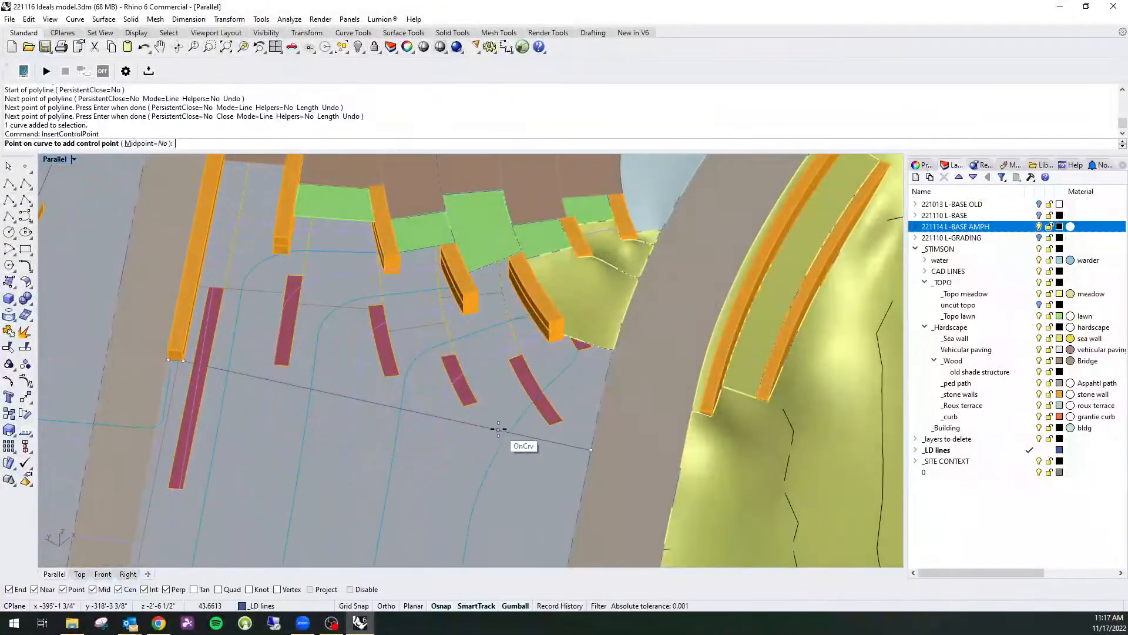
pyautogui.click(498, 429)
pyautogui.click(451, 420)
pyautogui.scroll(2, 221, 369)
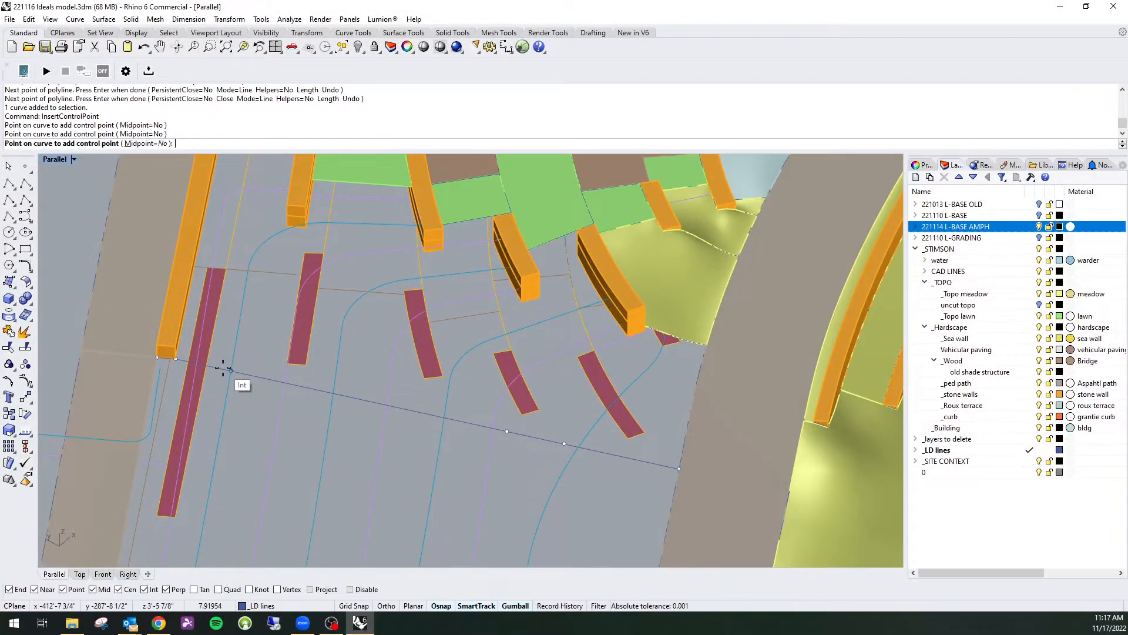
pyautogui.click(224, 368)
pyautogui.rightClick(225, 369)
# Raise the inserted control point nearest the upper wall vertically to the height of the wall's base corner.
pyautogui.moveTo(227, 372)
pyautogui.mouseDown(button='right')
pyautogui.moveTo(257, 296)
pyautogui.moveTo(243, 381)
pyautogui.mouseUp(button='right')
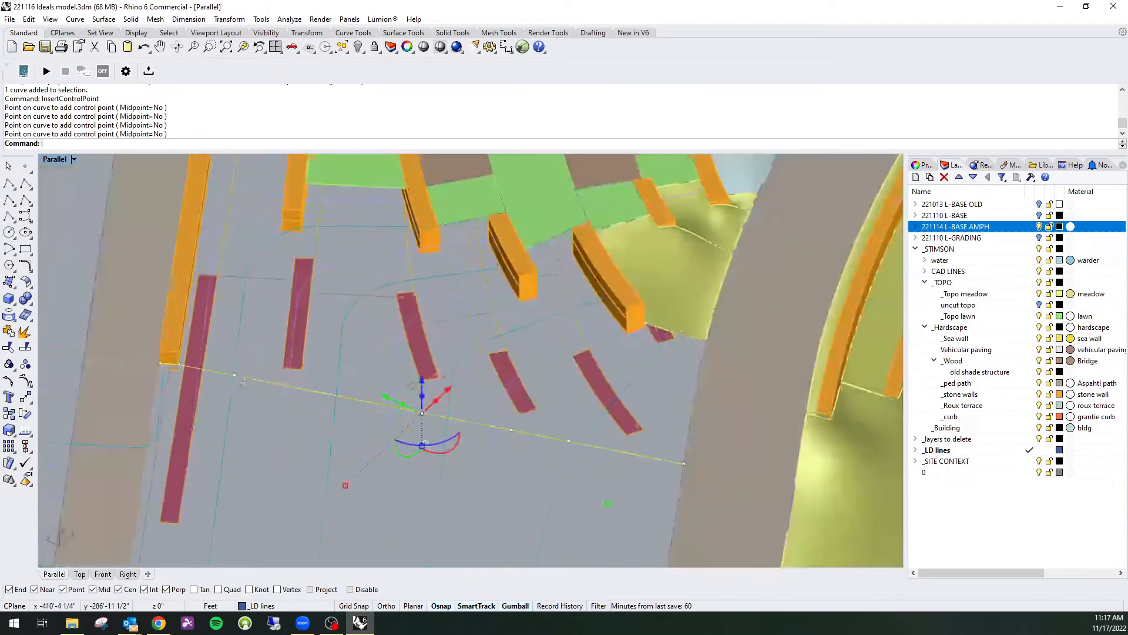
pyautogui.click(235, 376)
pyautogui.scroll(2, 235, 377)
pyautogui.write('V')
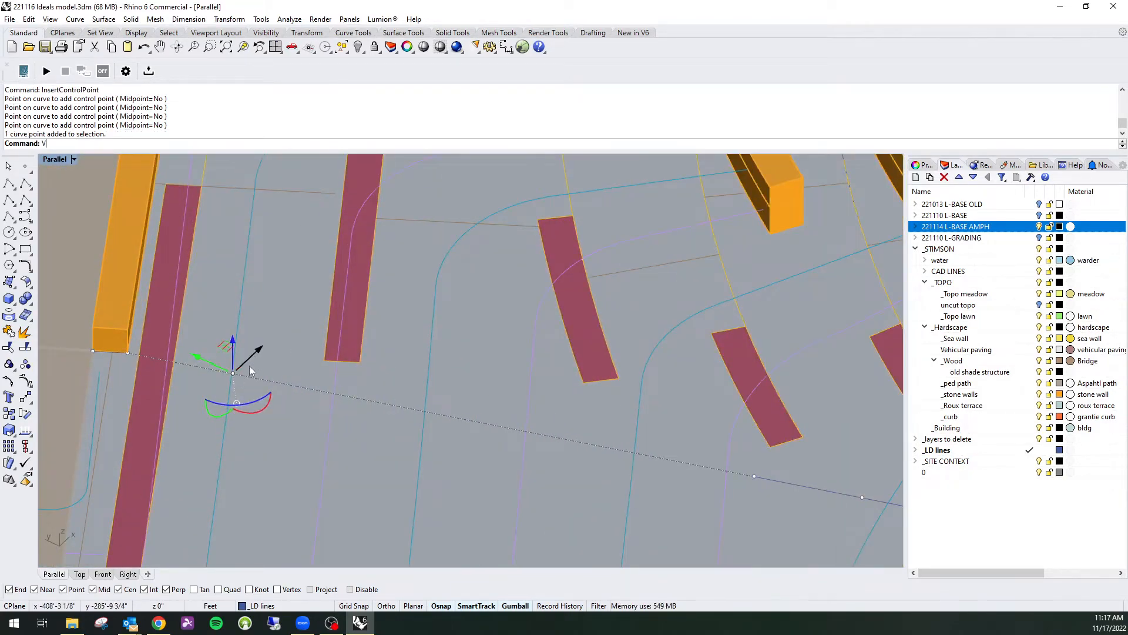
pyautogui.press('space')
pyautogui.click(233, 373)
pyautogui.click(128, 353)
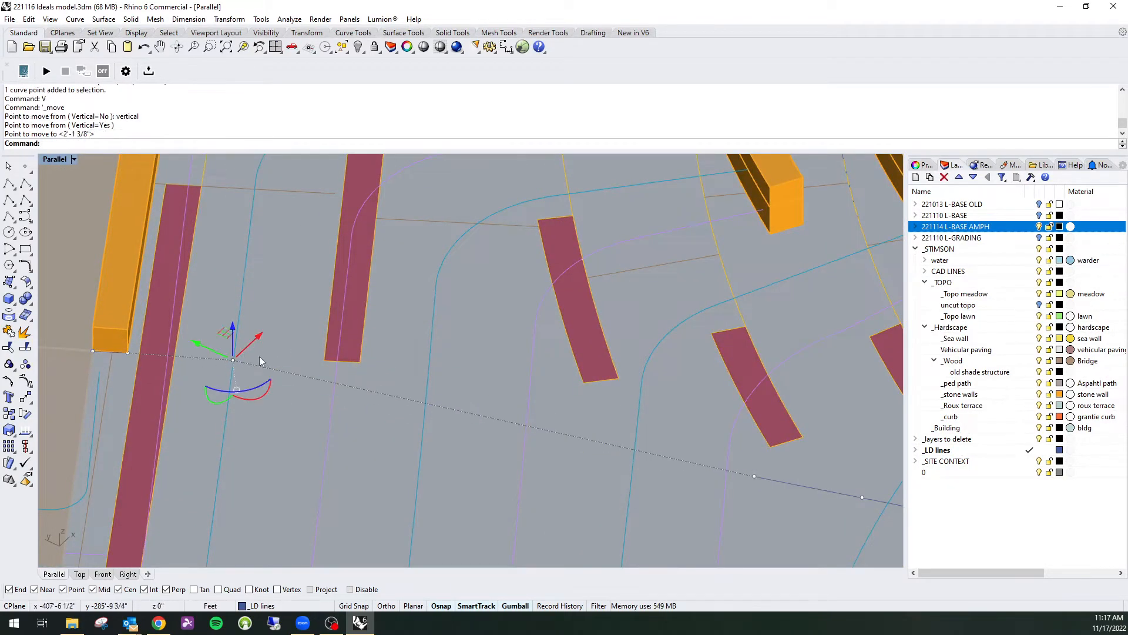
# Move the same control point closer to the upper stone wall, along the line.
pyautogui.write('M')
pyautogui.press('space')
pyautogui.click(232, 360)
pyautogui.click(175, 355)
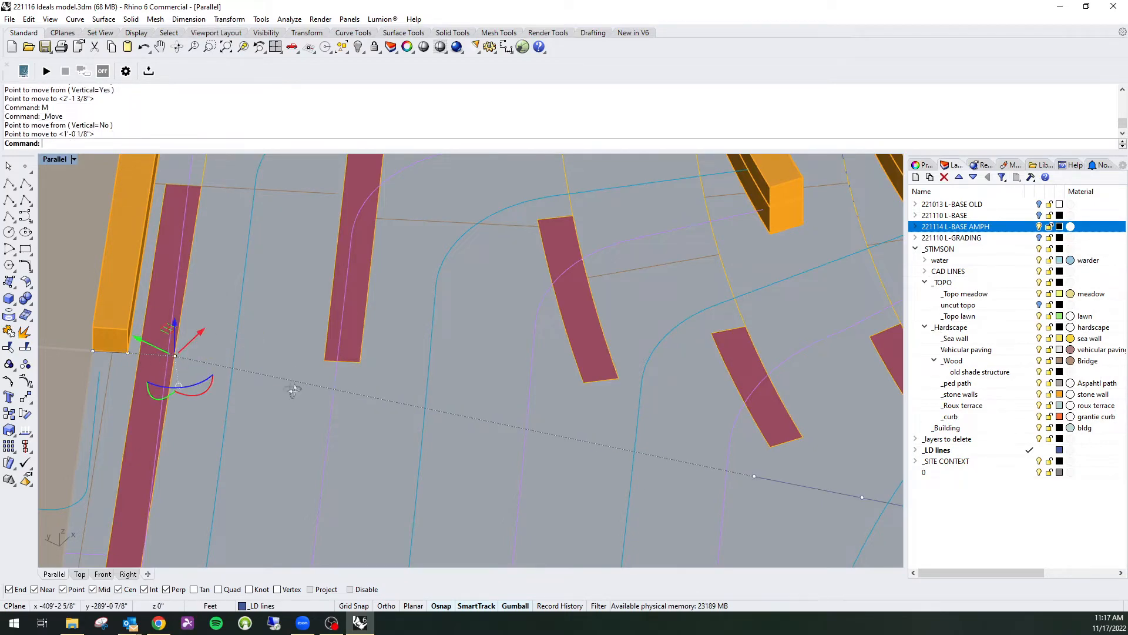
# Lower the middle inserted control point vertically by about 3'-2 7/8".
pyautogui.moveTo(293, 390); pyautogui.dragTo(244, 320, button='right')
pyautogui.scroll(-9, 244, 320)
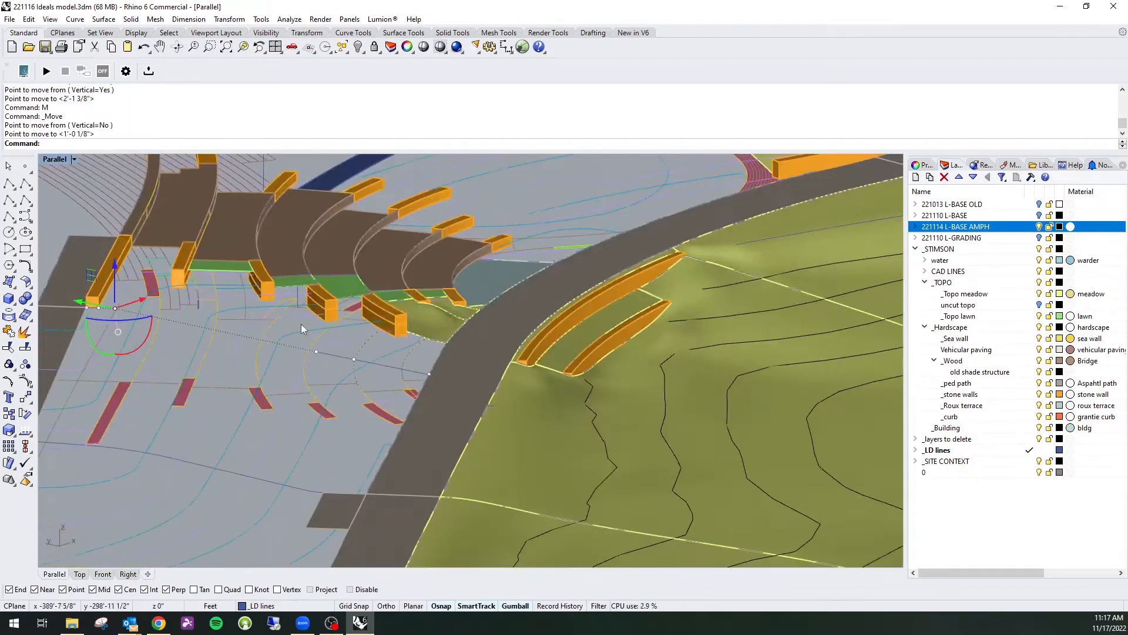
pyautogui.scroll(5, 300, 325)
pyautogui.moveTo(313, 375); pyautogui.dragTo(318, 379)
pyautogui.moveTo(318, 379); pyautogui.dragTo(320, 414, button='right')
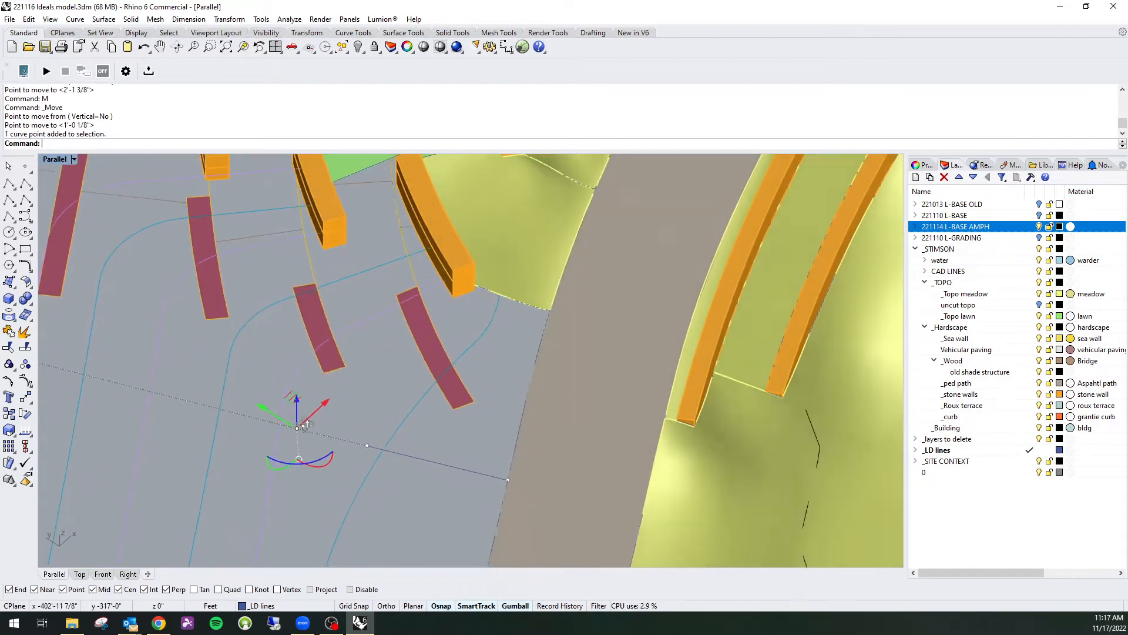
pyautogui.write('V')
pyautogui.press('space')
pyautogui.click(297, 432)
pyautogui.click(272, 450)
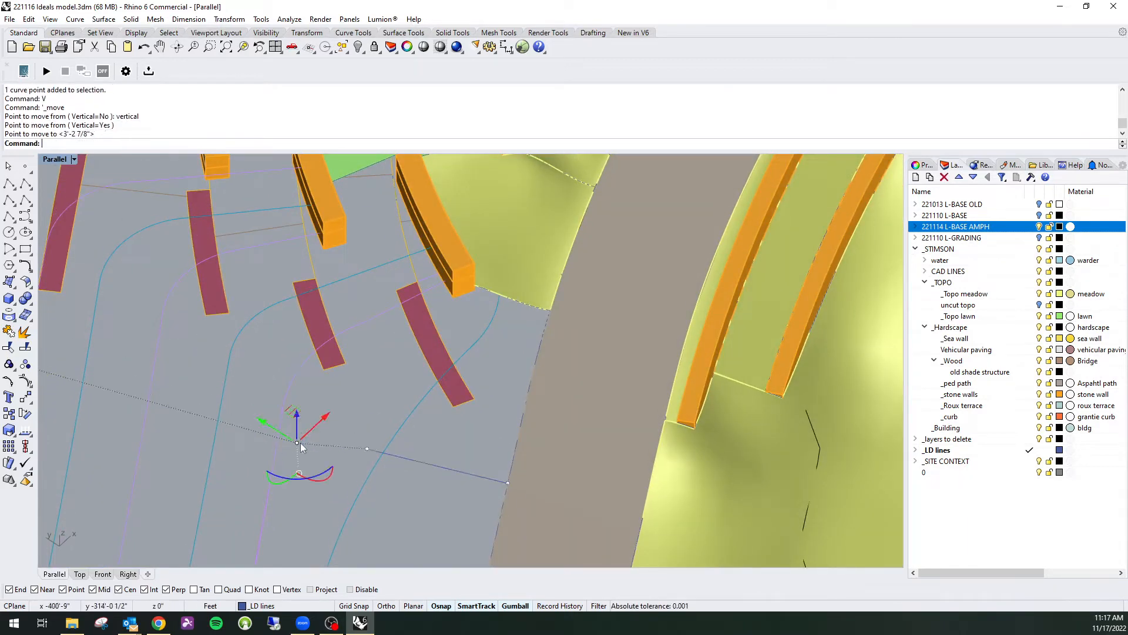
# Lower the inserted control point nearest the lower path vertically by about 1'-5 7/8".
pyautogui.moveTo(351, 436); pyautogui.dragTo(387, 471)
pyautogui.write('V')
pyautogui.press('space')
pyautogui.click(366, 449)
pyautogui.click(370, 466)
# Move the middle control point about 1'-5 1/2" with a regular, non-vertical Move.
pyautogui.click(297, 442)
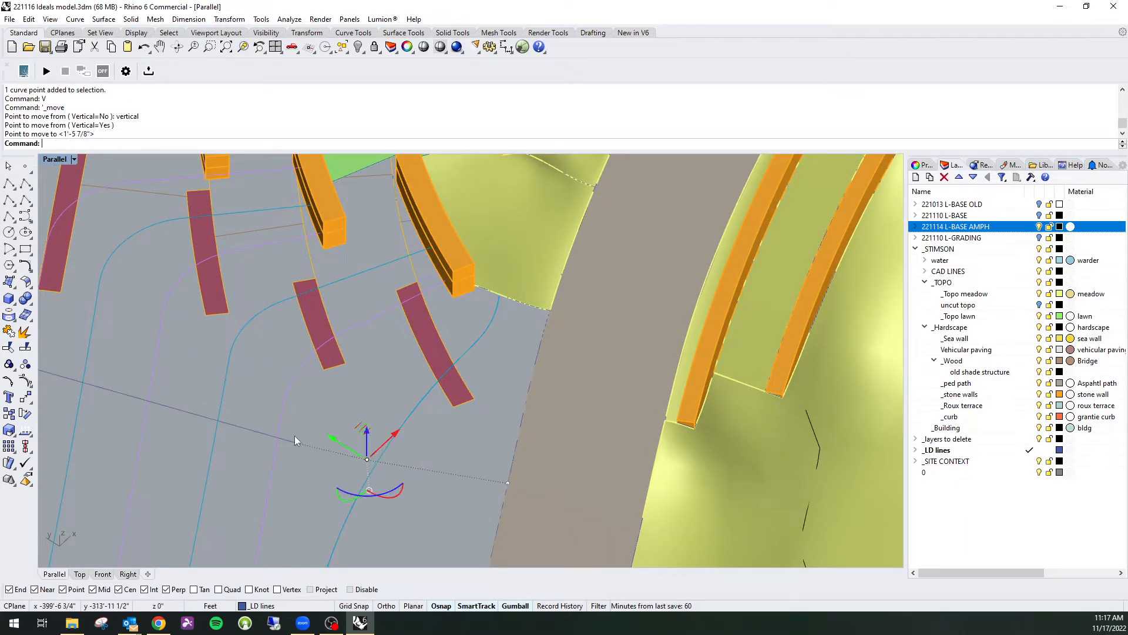
pyautogui.press('space')
pyautogui.press('Escape')
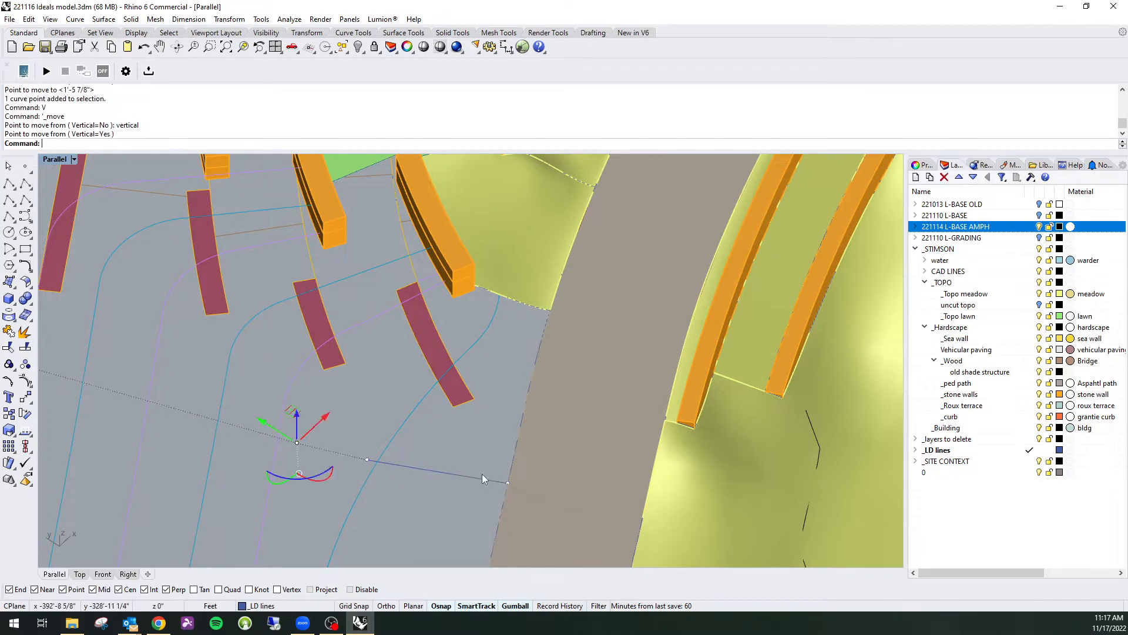
pyautogui.write('M')
pyautogui.press('space')
pyautogui.click(481, 476)
pyautogui.click(473, 478)
pyautogui.scroll(-5, 477, 465)
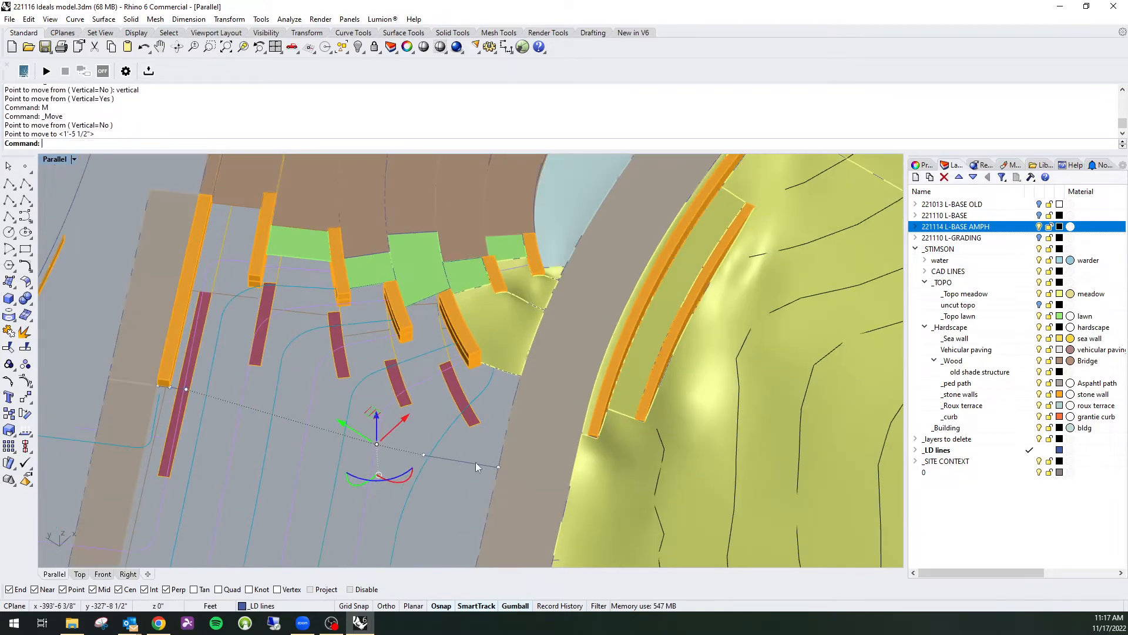
# Delete the inserted control point nearest the upper stone wall from the polyline.
pyautogui.moveTo(478, 463); pyautogui.dragTo(535, 367, button='right')
pyautogui.moveTo(287, 415); pyautogui.dragTo(229, 355, button='right')
pyautogui.scroll(7, 235, 326)
pyautogui.click(145, 356)
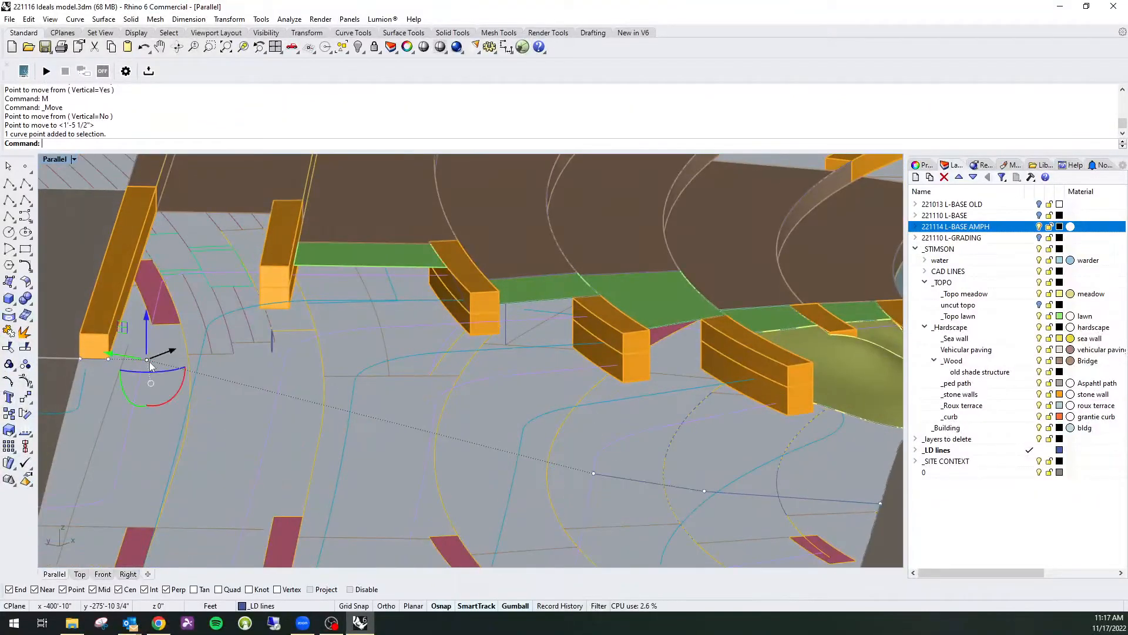
pyautogui.press('Delete')
# Rebuild the polyline as a smooth curve with 8 points and degree 3, deleting the input.
pyautogui.click(274, 398)
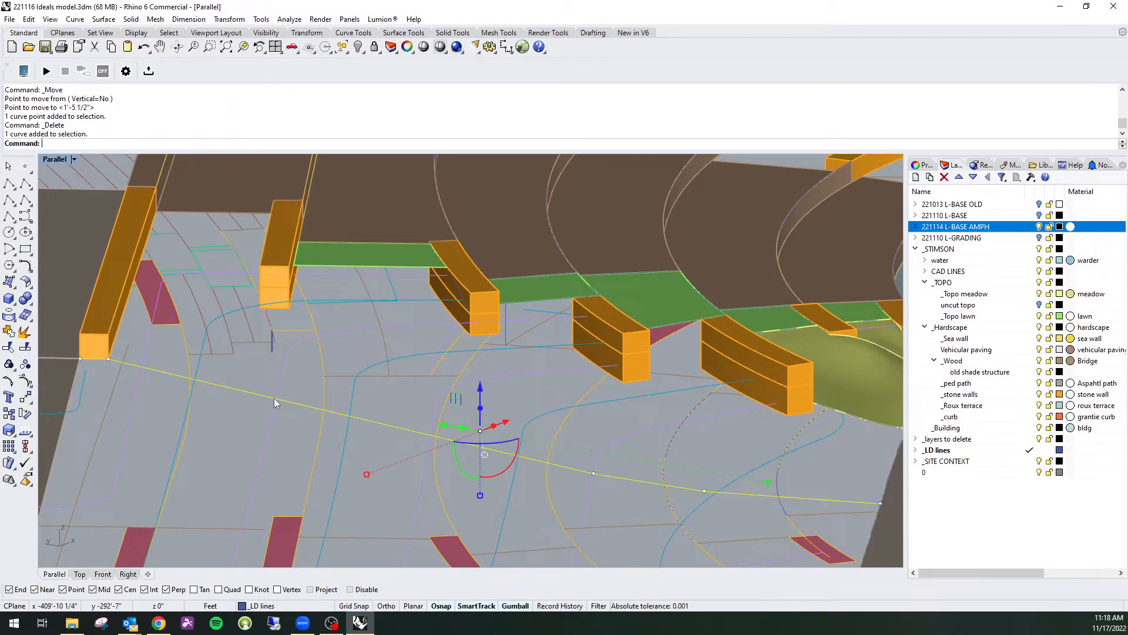
pyautogui.write('ebuild')
pyautogui.press('Return')
pyautogui.press('Return')
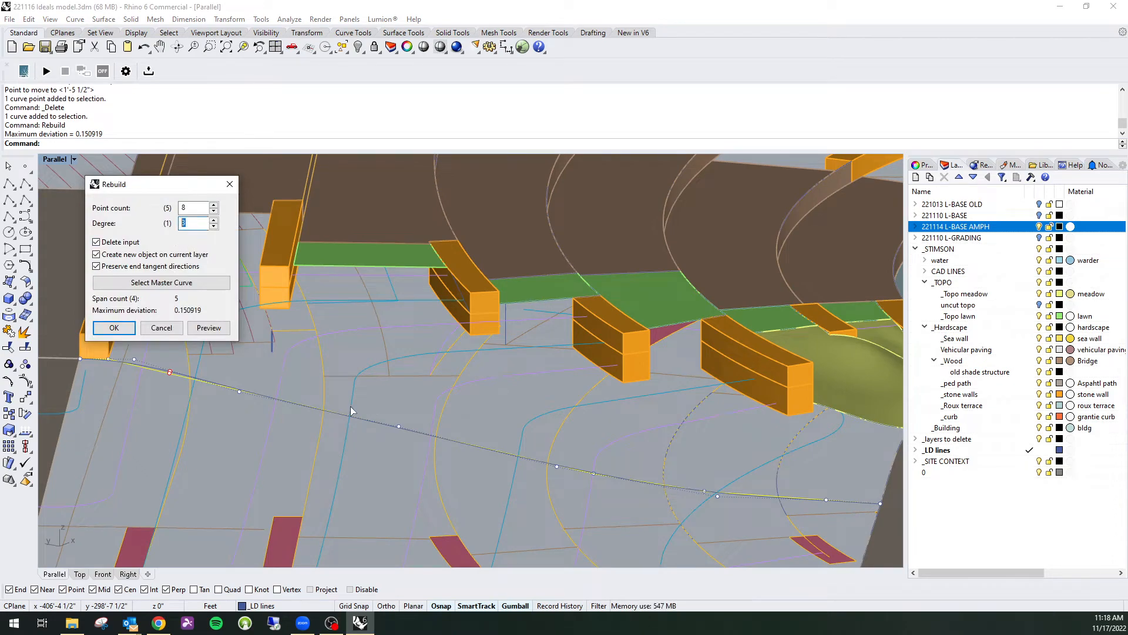
pyautogui.click(114, 327)
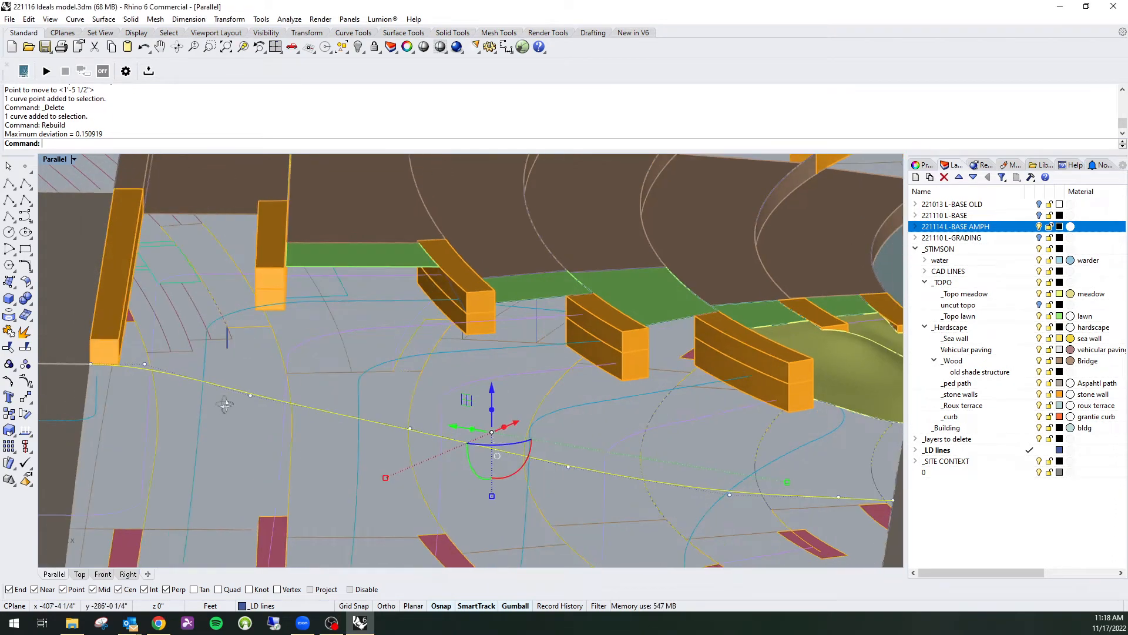
pyautogui.moveTo(125, 333); pyautogui.dragTo(218, 393, button='right')
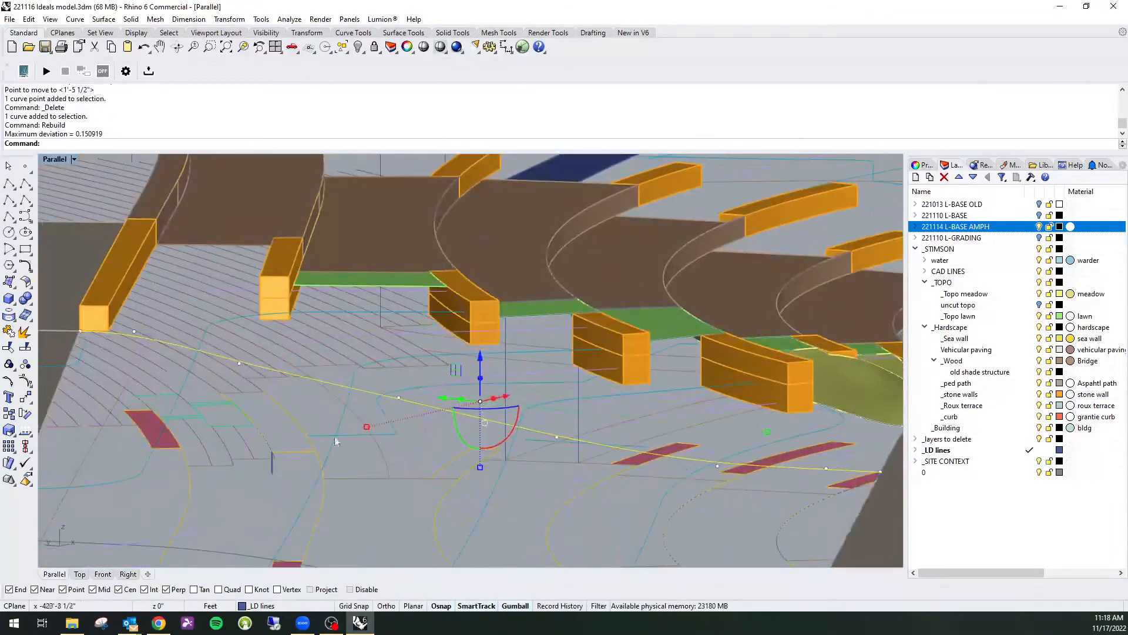
pyautogui.moveTo(338, 442); pyautogui.dragTo(364, 341, button='right')
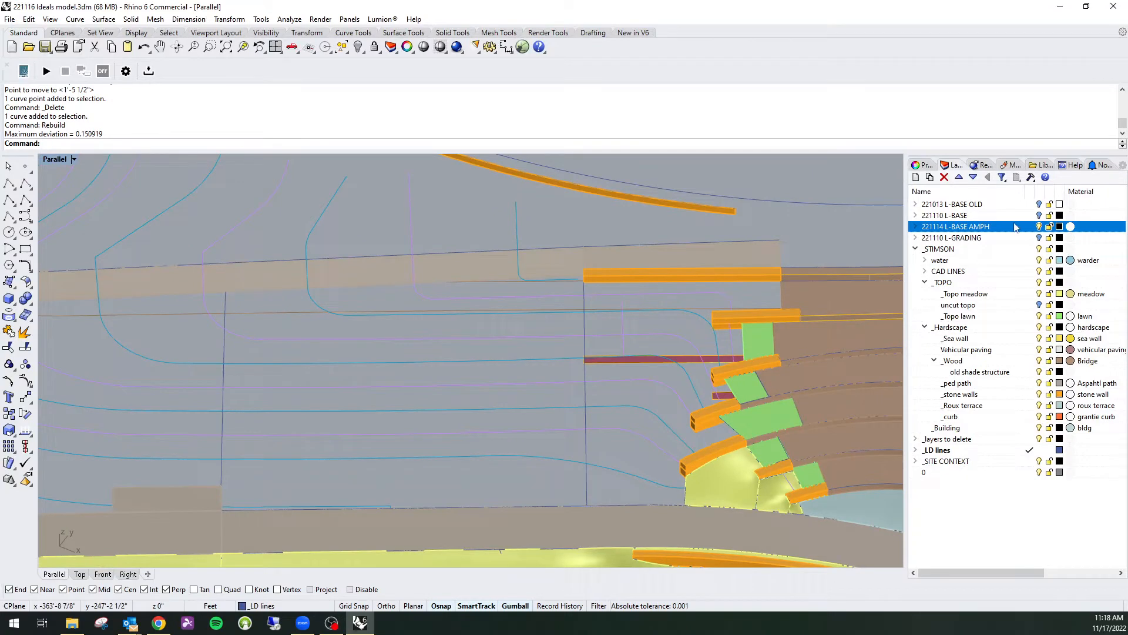
# Hide the 221114 L-BASE AMPH layer.
pyautogui.click(1038, 227)
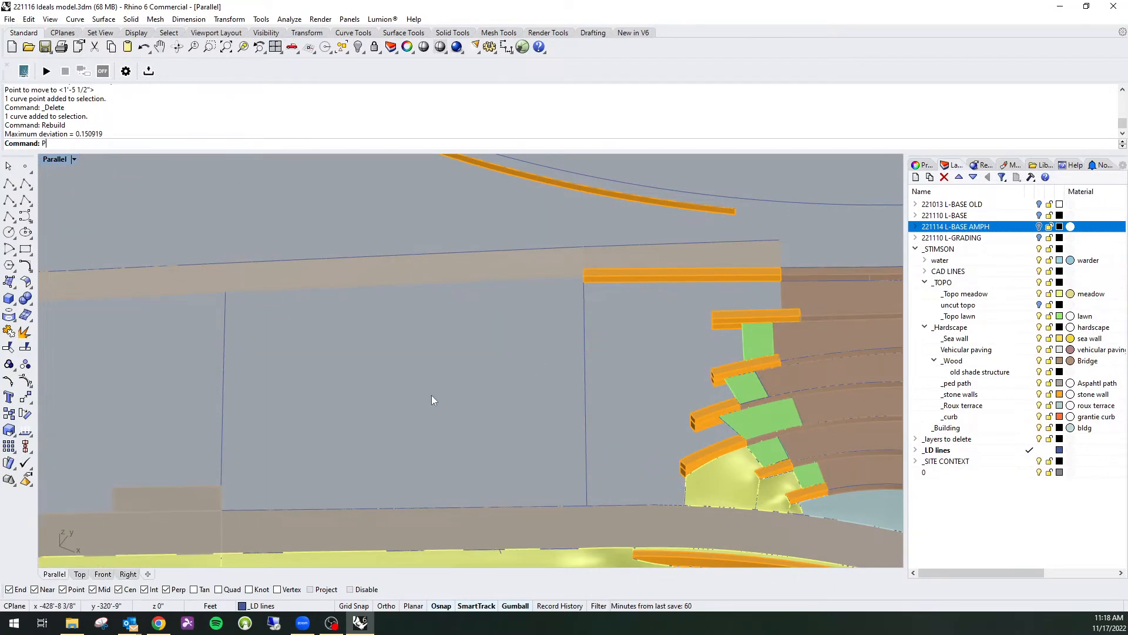
pyautogui.press('Return')
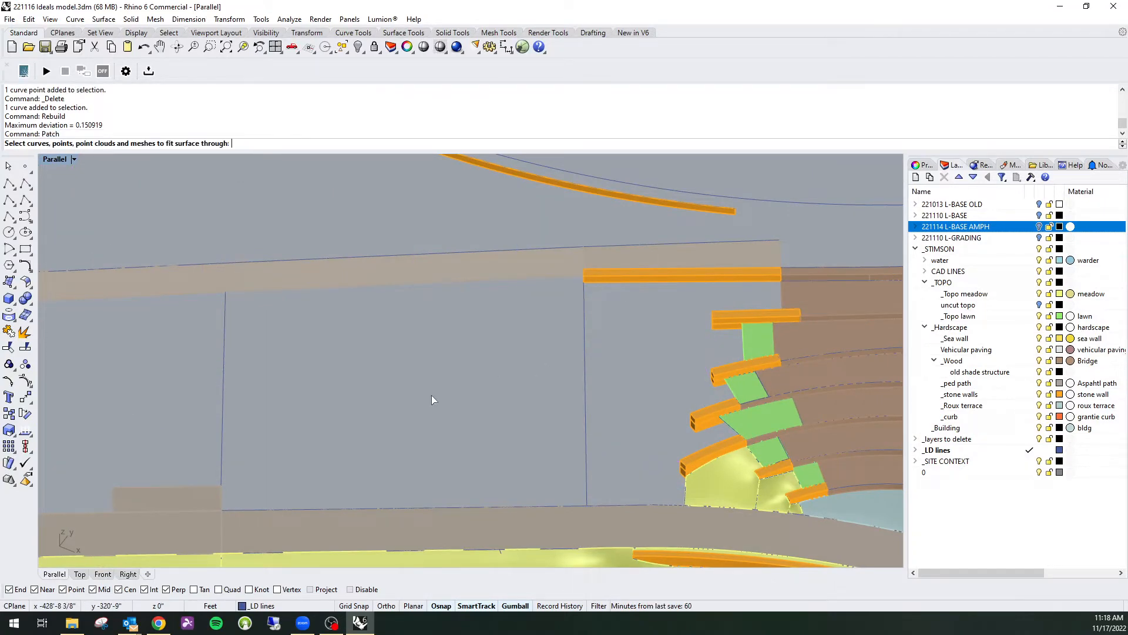
pyautogui.click(389, 286)
pyautogui.moveTo(389, 286); pyautogui.dragTo(446, 344, button='right')
pyautogui.click(463, 540)
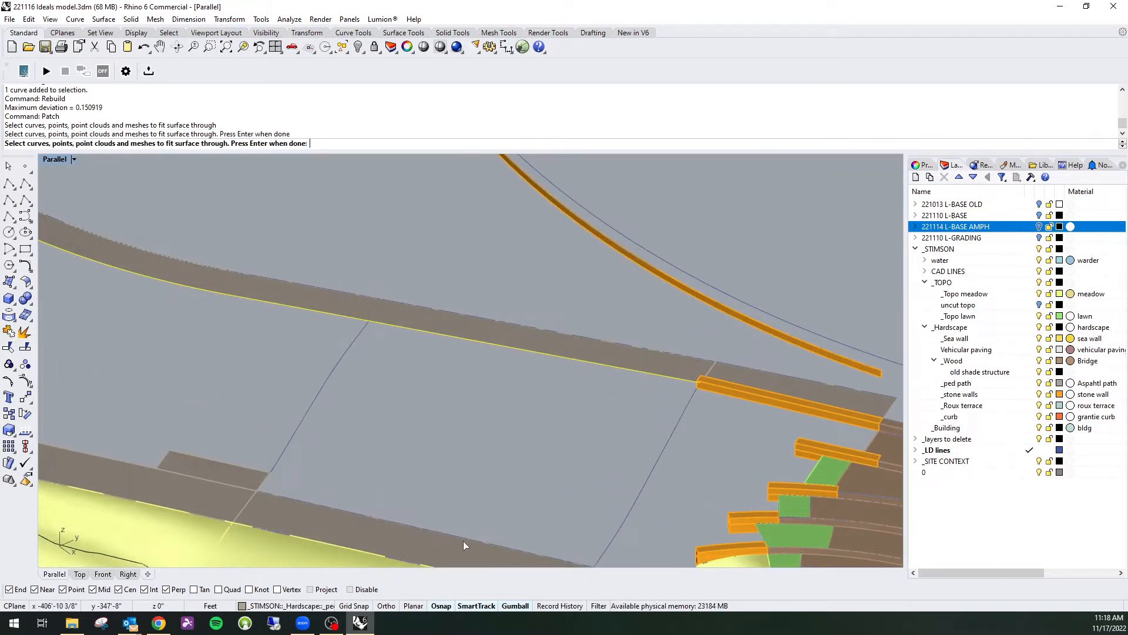
pyautogui.click(496, 546)
pyautogui.moveTo(495, 546); pyautogui.dragTo(443, 415, button='right')
pyautogui.press('Escape')
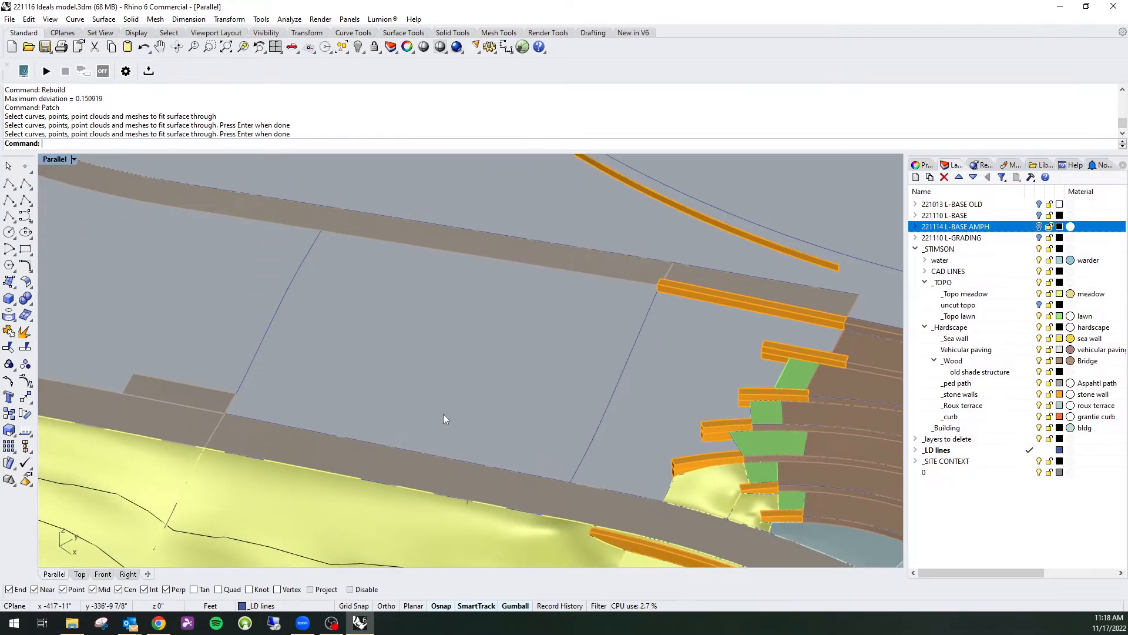
# Split the upper path's inner edge where the boundary curve farther from the stone walls meets it.
pyautogui.write('S')
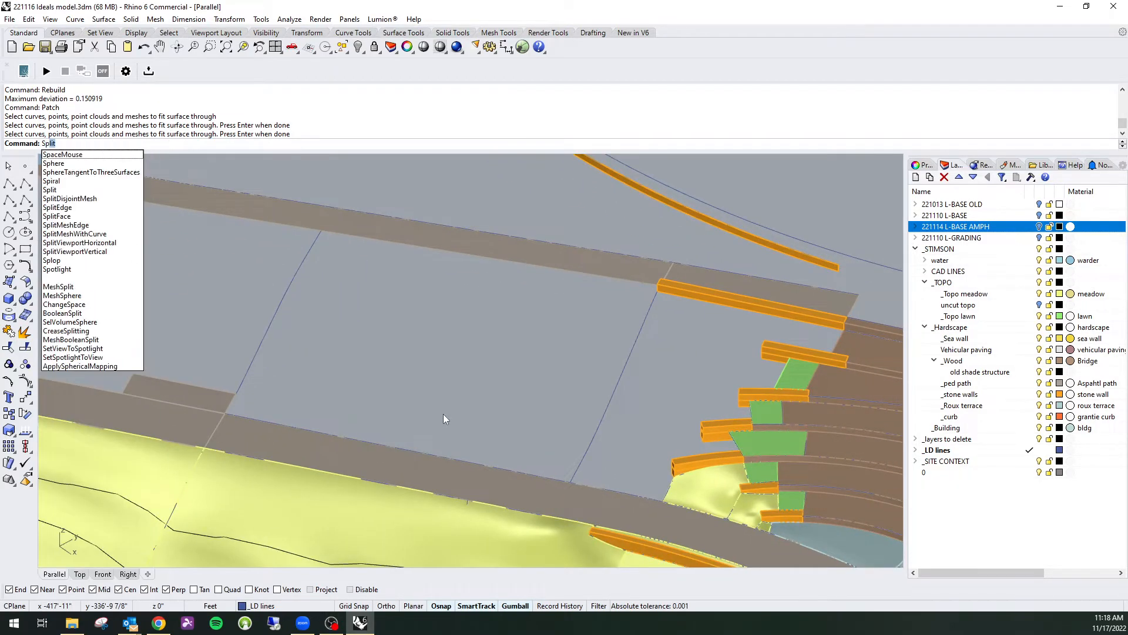
pyautogui.write('plitEdge')
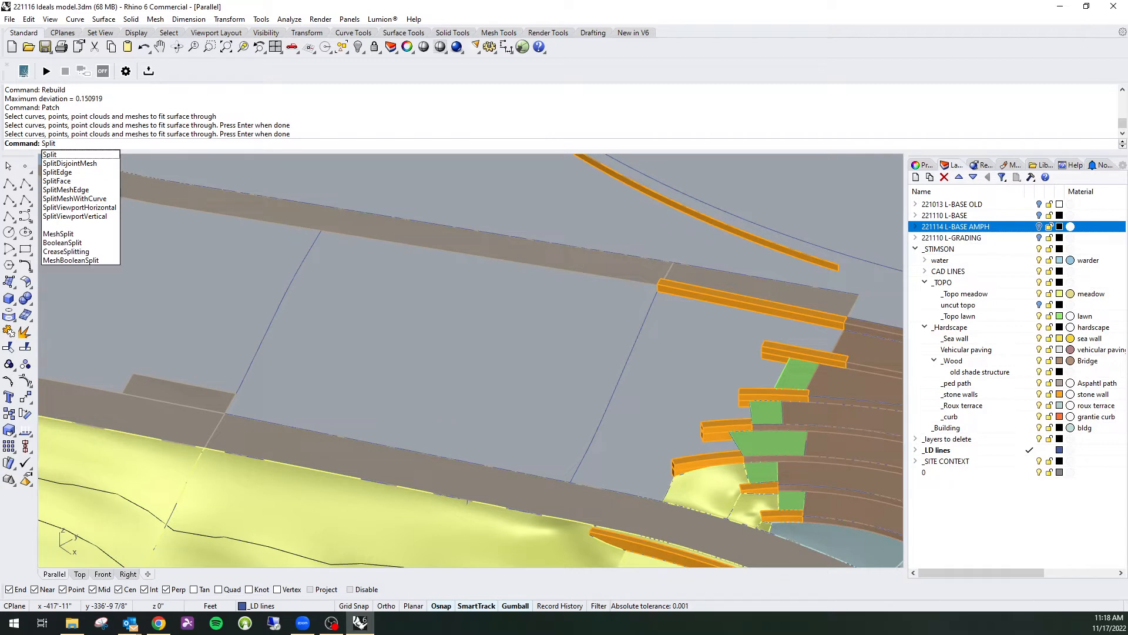
pyautogui.press('Return')
pyautogui.click(442, 248)
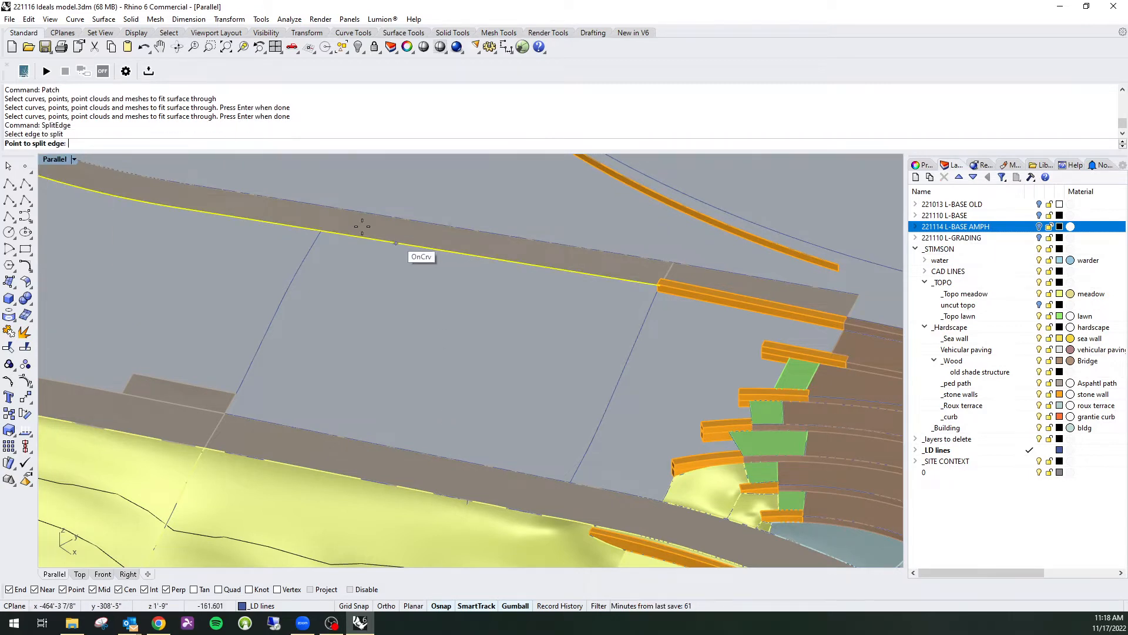
pyautogui.click(322, 230)
pyautogui.press('Return')
# Split the lower path's inner edge at the end of the boundary curve nearer the stone walls.
pyautogui.press('Return')
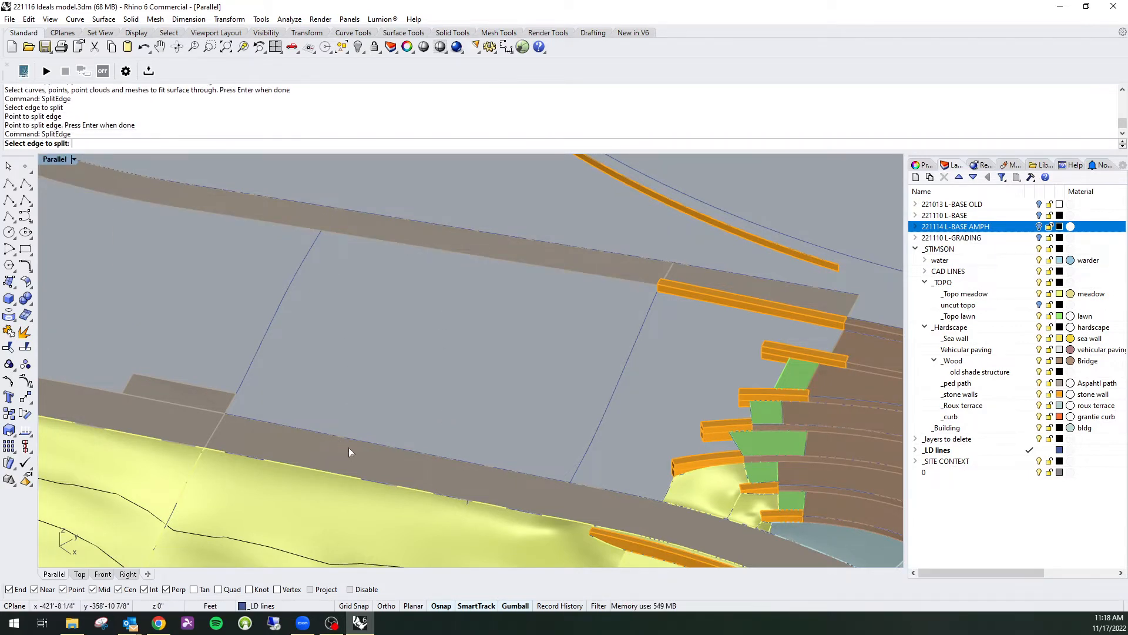
pyautogui.click(356, 440)
pyautogui.click(587, 487)
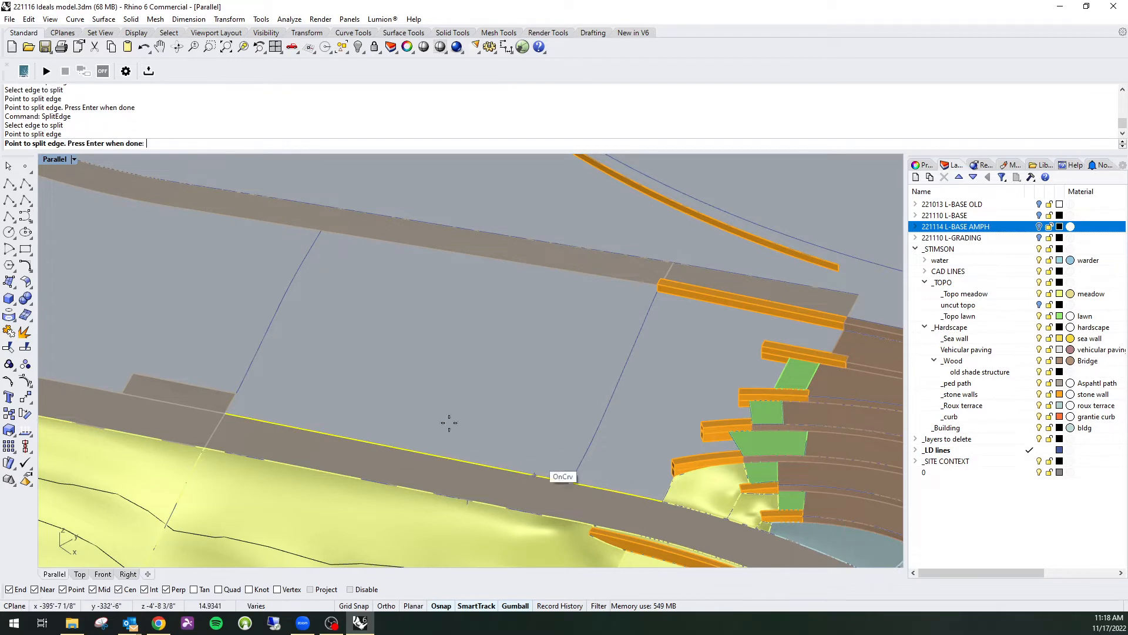
pyautogui.press('Return')
# Patch a surface through the two cross-slope boundary curves and the split upper and lower path edges, using 18 U and 18 V spans.
pyautogui.write('Patch')
pyautogui.press('Return')
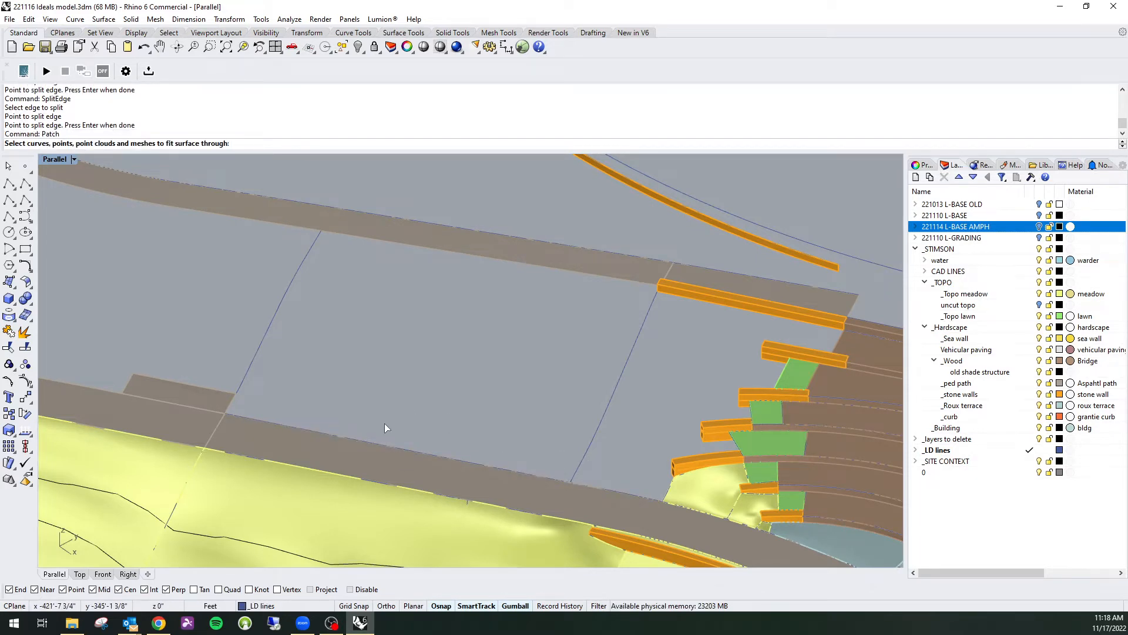
pyautogui.click(231, 404)
pyautogui.click(245, 376)
pyautogui.click(392, 243)
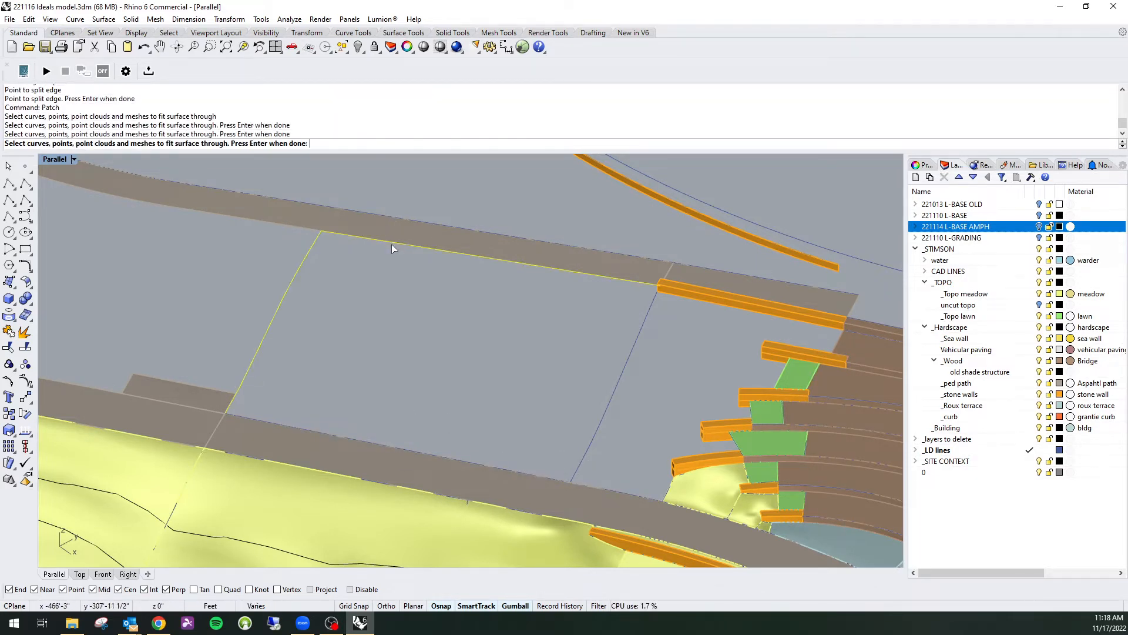
pyautogui.click(630, 365)
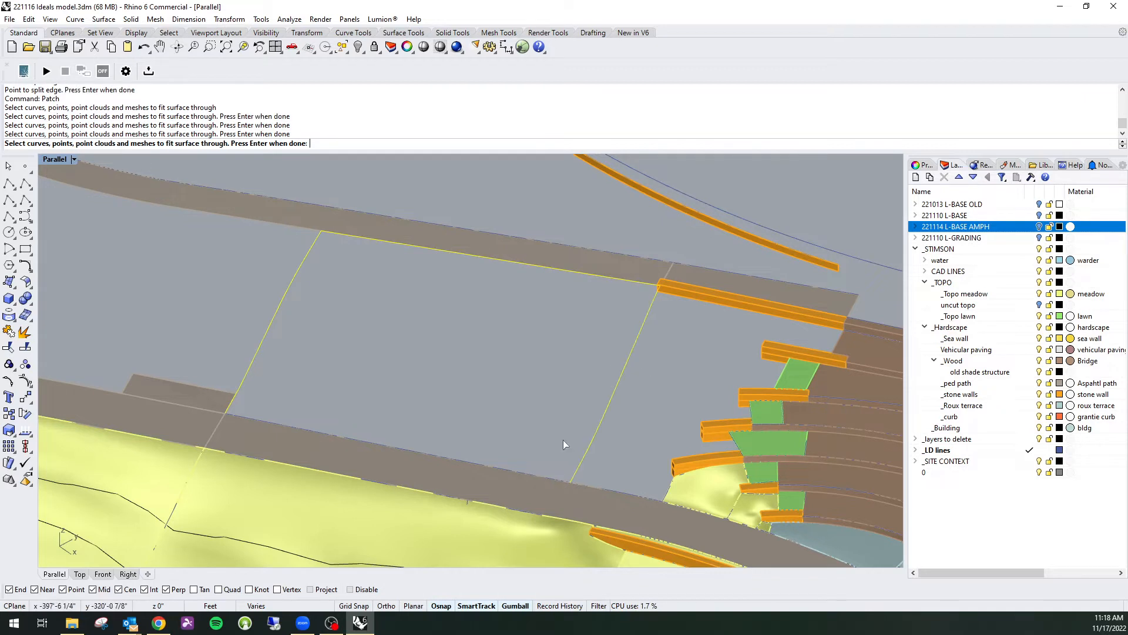
pyautogui.click(499, 467)
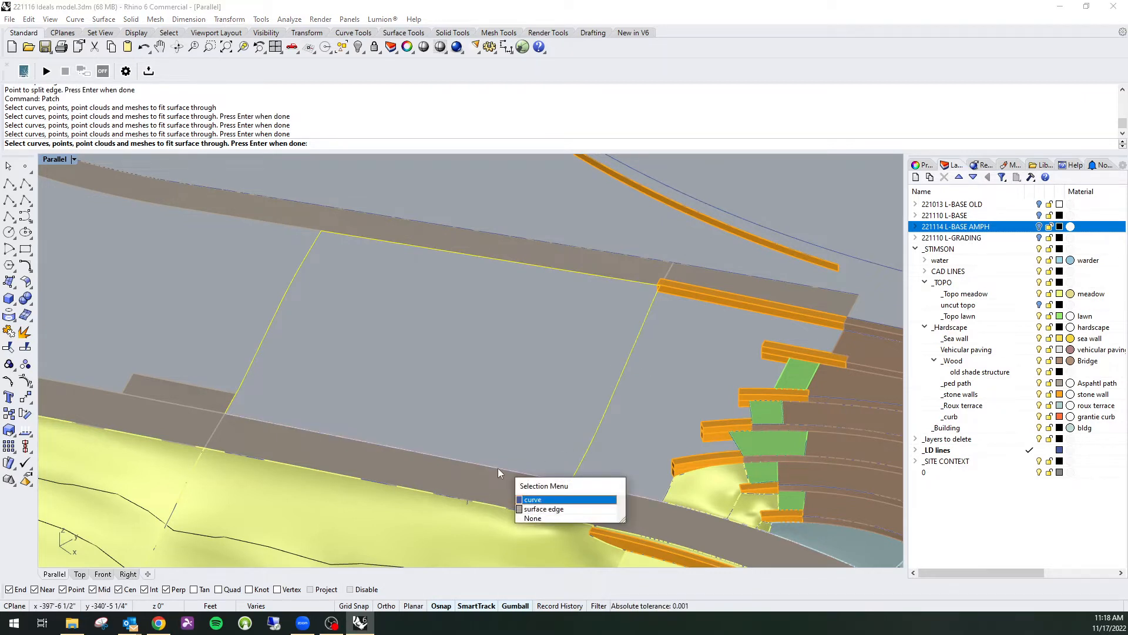
pyautogui.click(558, 510)
pyautogui.moveTo(557, 499); pyautogui.dragTo(497, 374, button='right')
pyautogui.rightClick(496, 373)
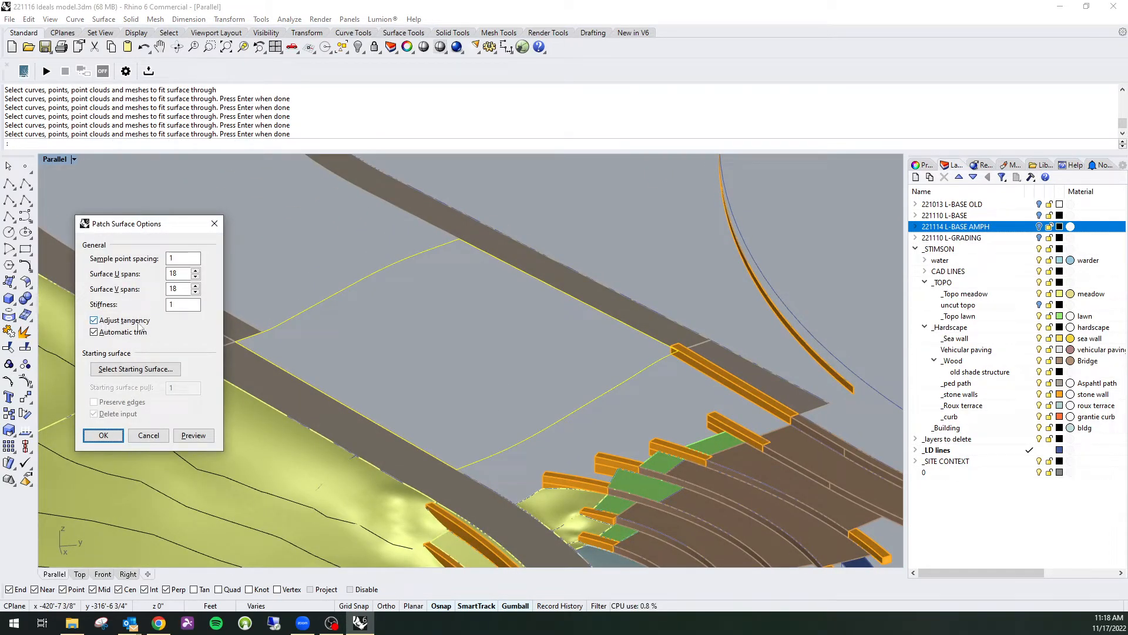
pyautogui.click(104, 435)
# Examine how the new patch surface meets the paths and the remaining gap beside the amphitheatre's stone walls.
pyautogui.moveTo(630, 348); pyautogui.dragTo(651, 322, button='right')
pyautogui.click(653, 328)
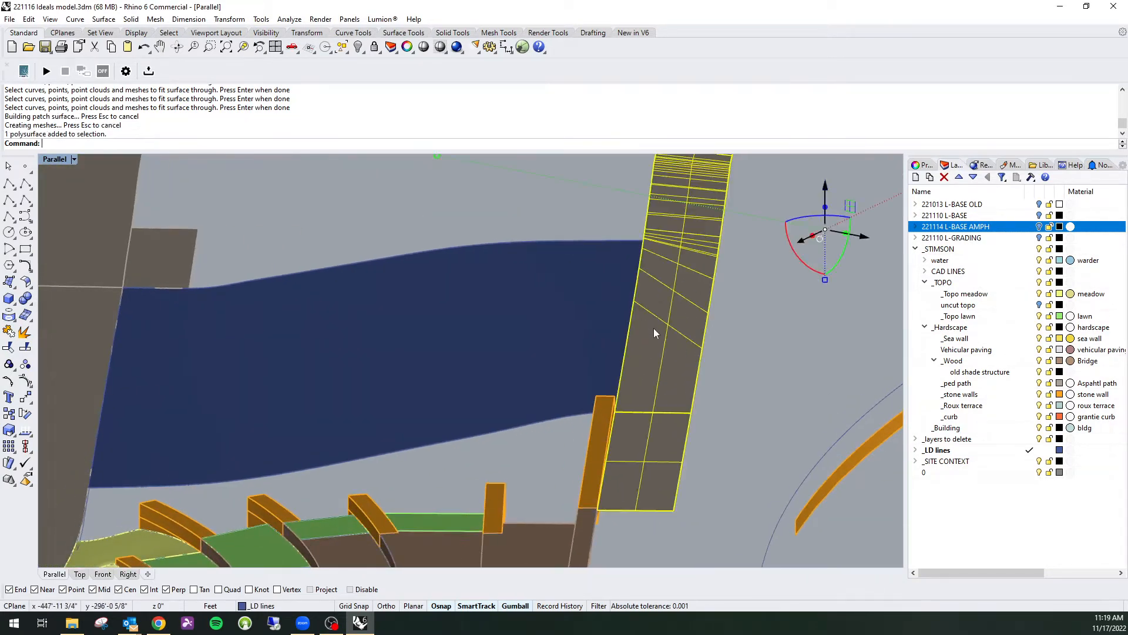
pyautogui.click(608, 308)
pyautogui.click(667, 308)
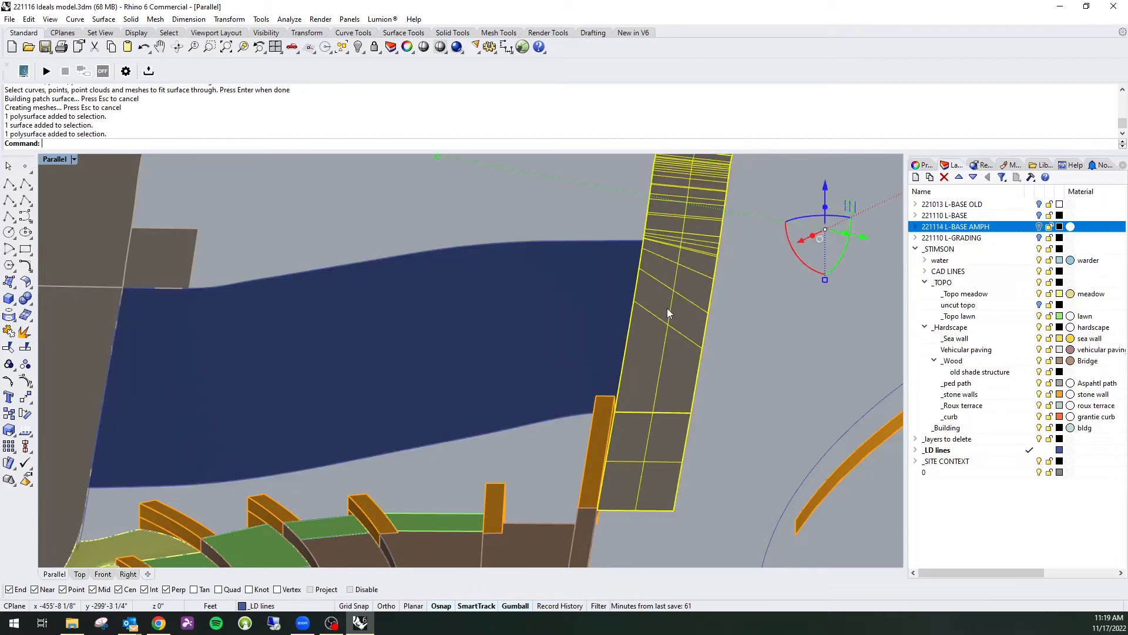
pyautogui.click(612, 311)
pyautogui.click(798, 317)
pyautogui.moveTo(693, 354); pyautogui.dragTo(669, 274, button='right')
pyautogui.moveTo(591, 339); pyautogui.dragTo(265, 481, button='right')
pyautogui.keyDown('shift'); pyautogui.moveTo(265, 481); pyautogui.dragTo(339, 471, button='right'); pyautogui.keyUp('shift')
pyautogui.moveTo(264, 386); pyautogui.dragTo(390, 415, button='right')
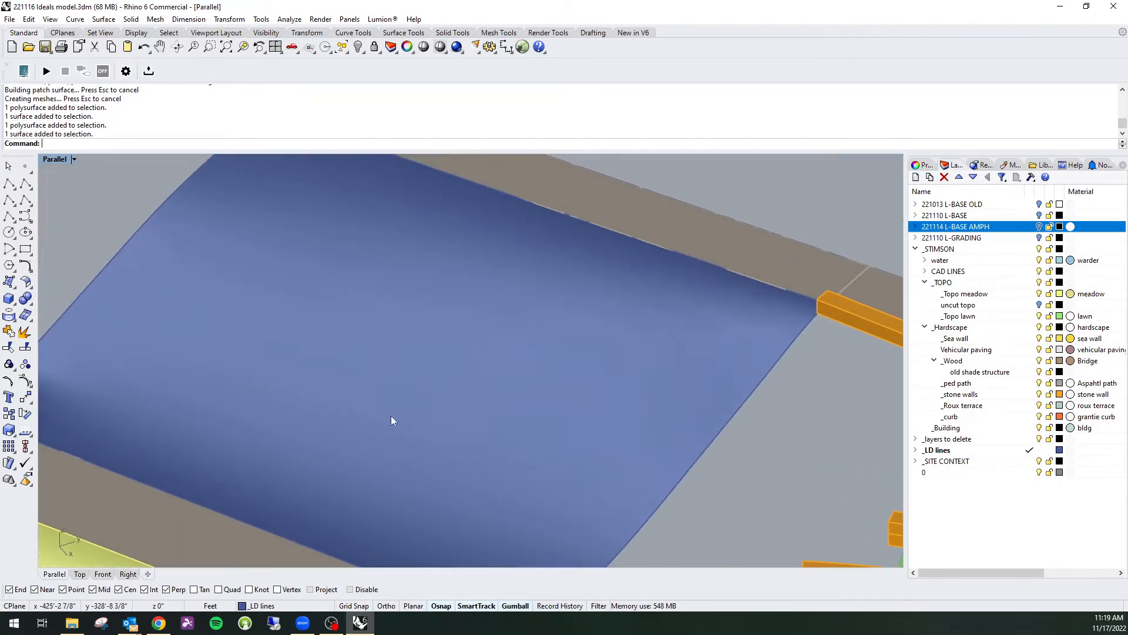
pyautogui.keyDown('shift'); pyautogui.moveTo(799, 405); pyautogui.dragTo(411, 348, button='right'); pyautogui.keyUp('shift')
pyautogui.moveTo(612, 432); pyautogui.dragTo(612, 409, button='right')
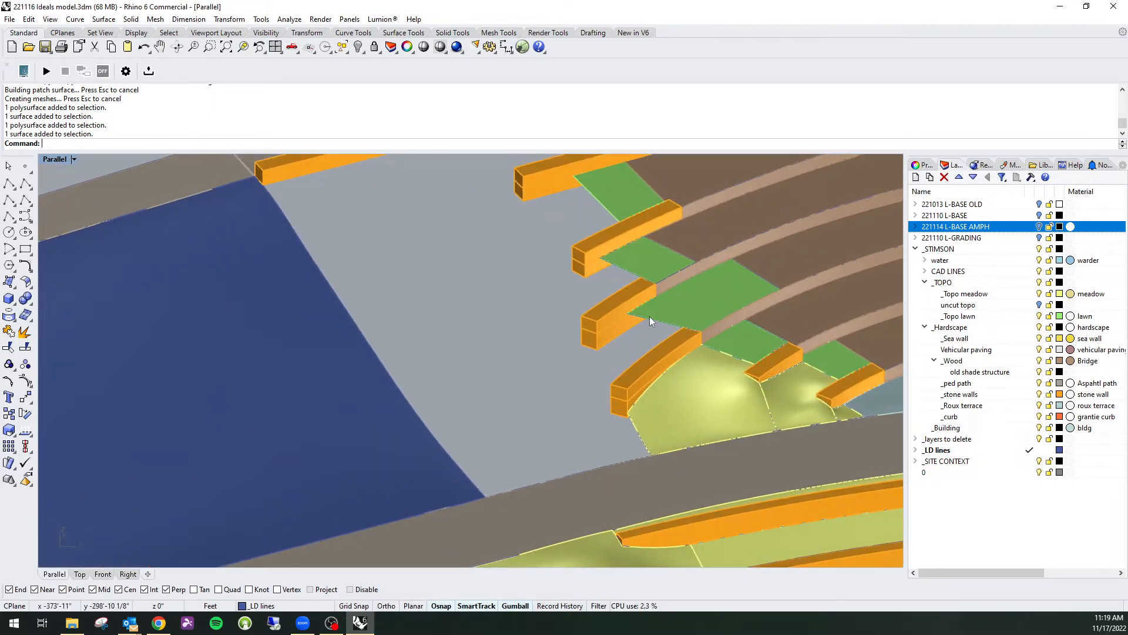
pyautogui.moveTo(650, 321); pyautogui.dragTo(671, 294, button='right')
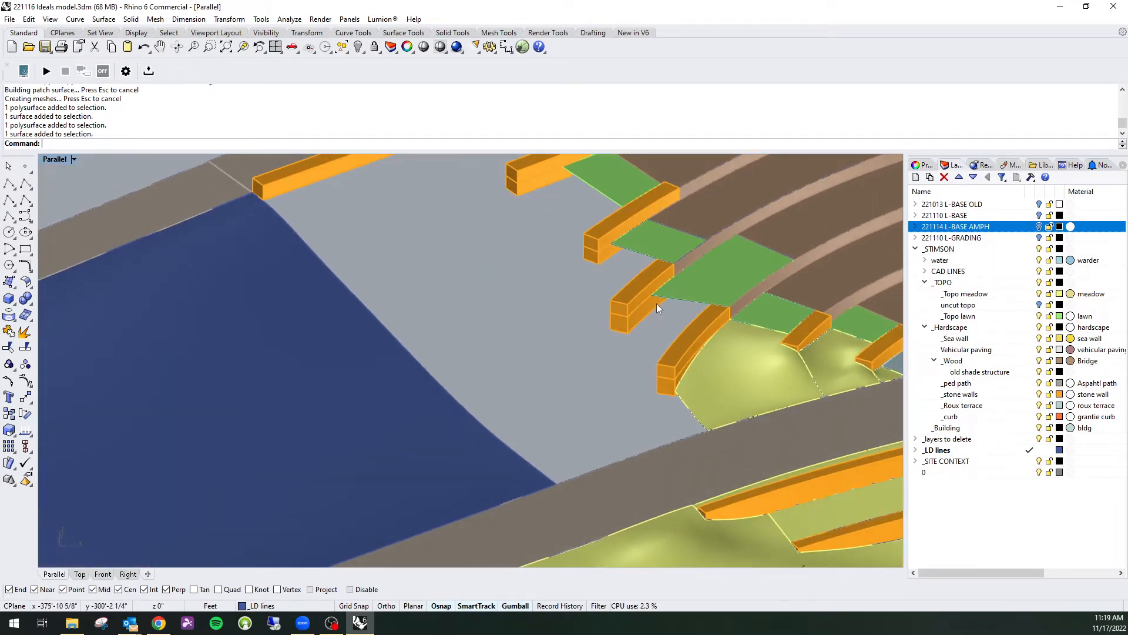
pyautogui.press('Return')
pyautogui.scroll(3, 640, 326)
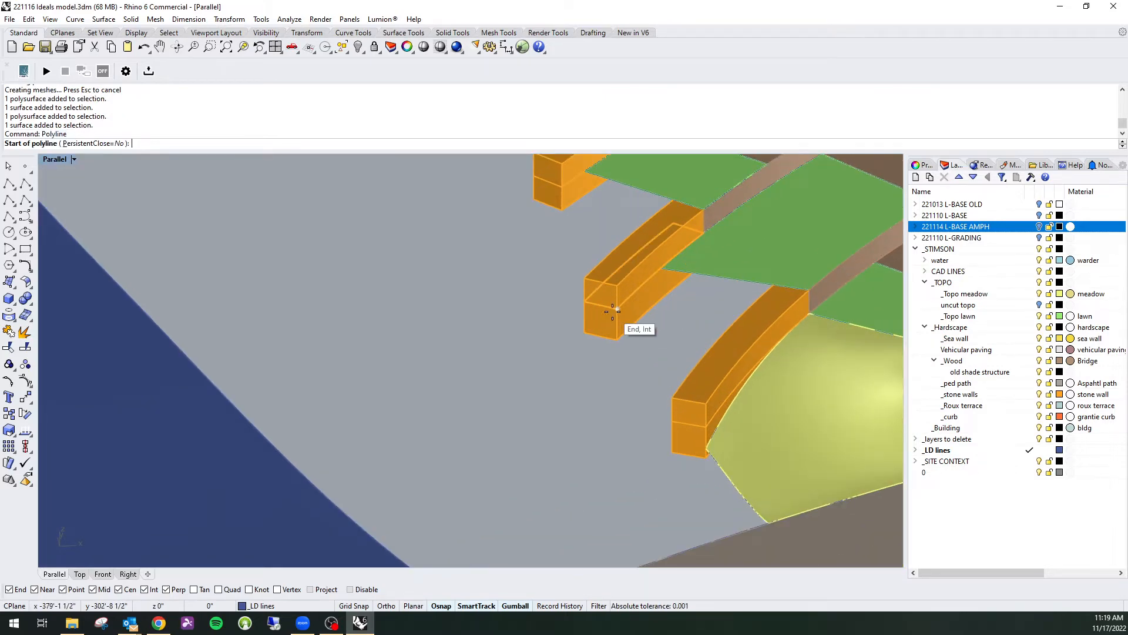
pyautogui.press('Escape')
# Duplicate the upper side edge of the stone wall next to the meadow surface as a curve.
pyautogui.moveTo(619, 351); pyautogui.dragTo(513, 496, button='right')
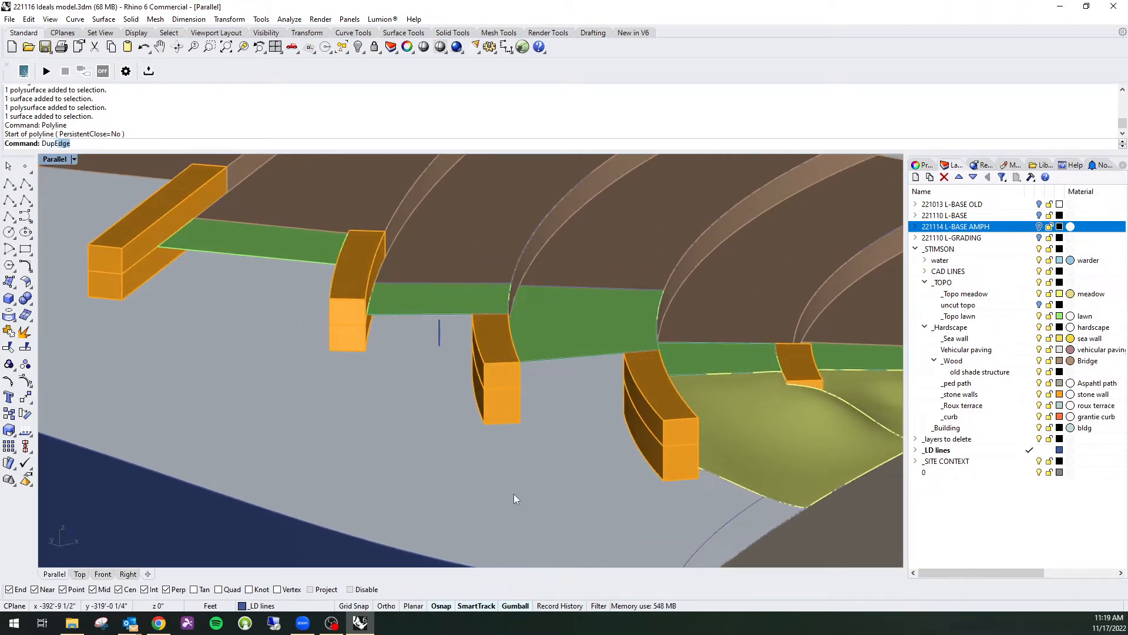
pyautogui.write('Dup')
pyautogui.press('Return')
pyautogui.click(651, 408)
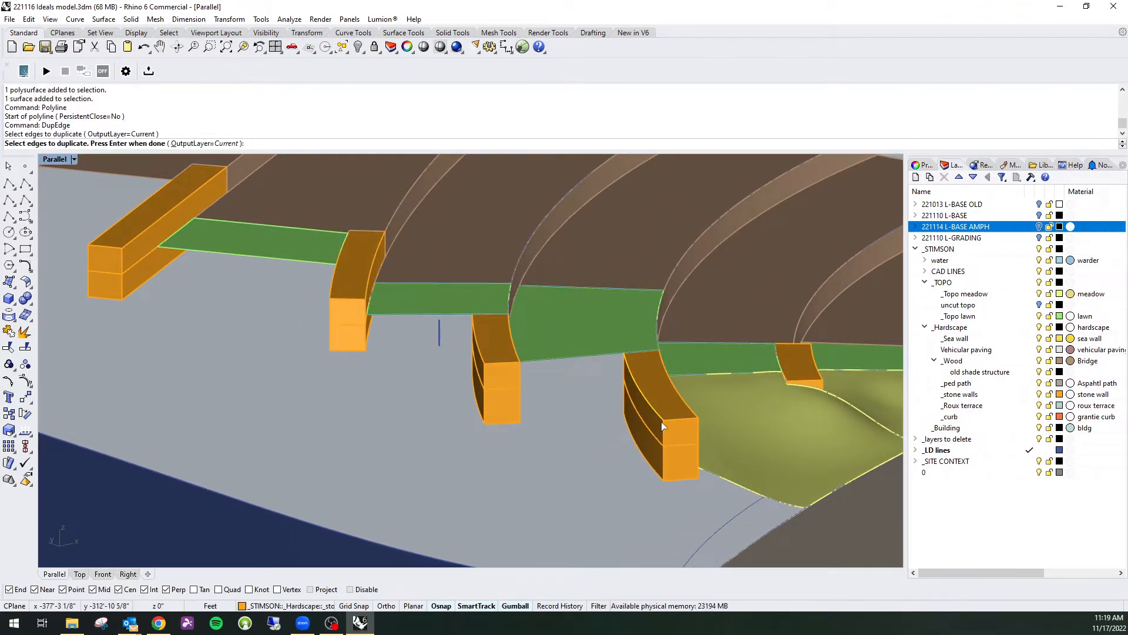
pyautogui.press('Return')
# Lower the front-end control point of the duplicated edge curve vertically down the stone wall's corner.
pyautogui.click(659, 408)
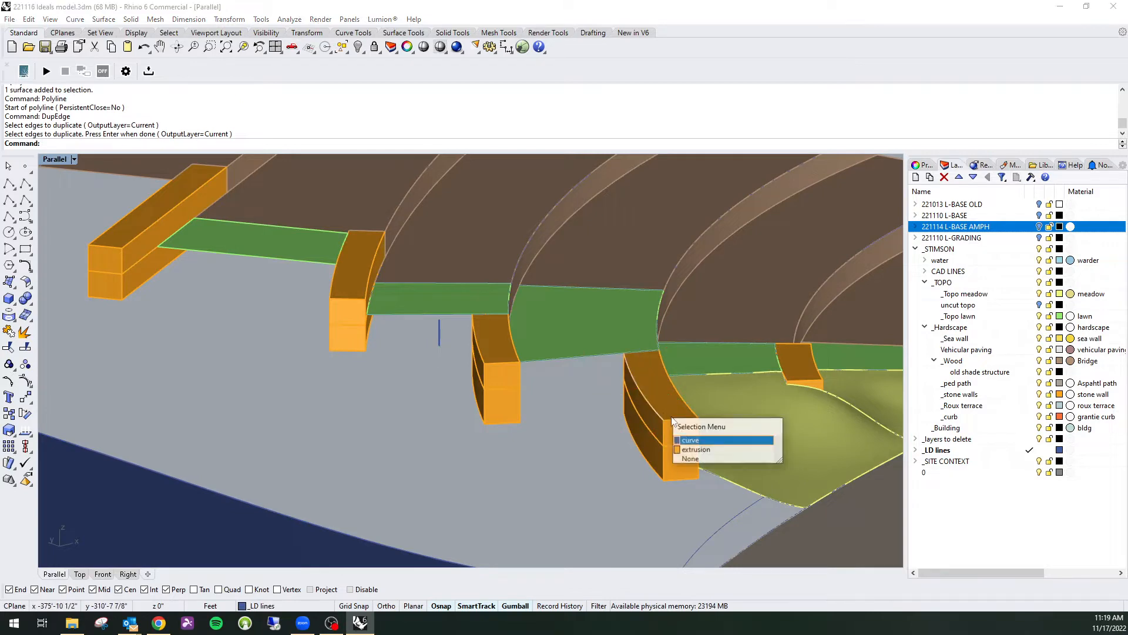
pyautogui.click(688, 445)
pyautogui.moveTo(659, 406); pyautogui.dragTo(674, 430)
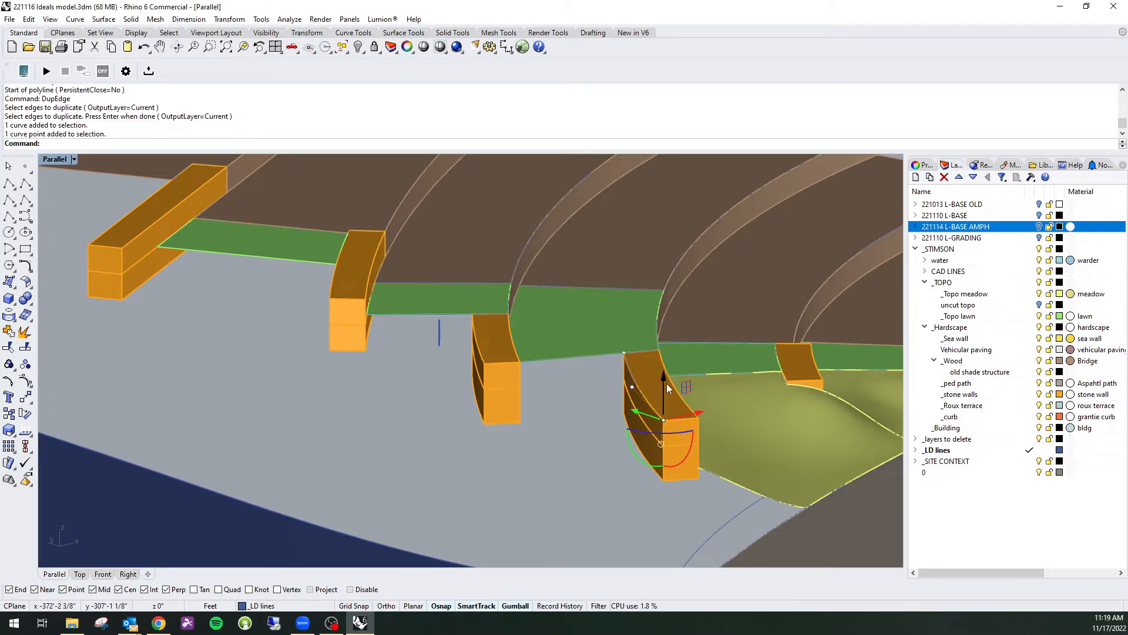
pyautogui.moveTo(664, 385); pyautogui.dragTo(669, 423)
pyautogui.moveTo(677, 432); pyautogui.dragTo(635, 425, button='right')
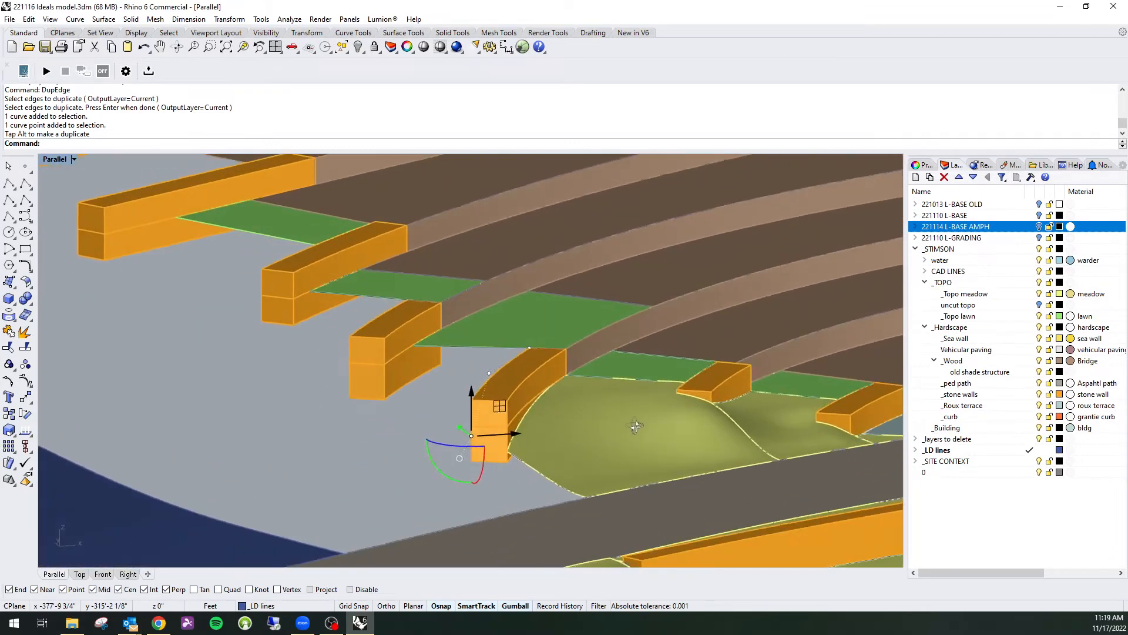
pyautogui.moveTo(476, 408); pyautogui.dragTo(476, 412)
# Draw a polyline across the wall's front face from the lowered curve end to the meadow surface's corner.
pyautogui.scroll(2, 465, 446)
pyautogui.write('Polyline')
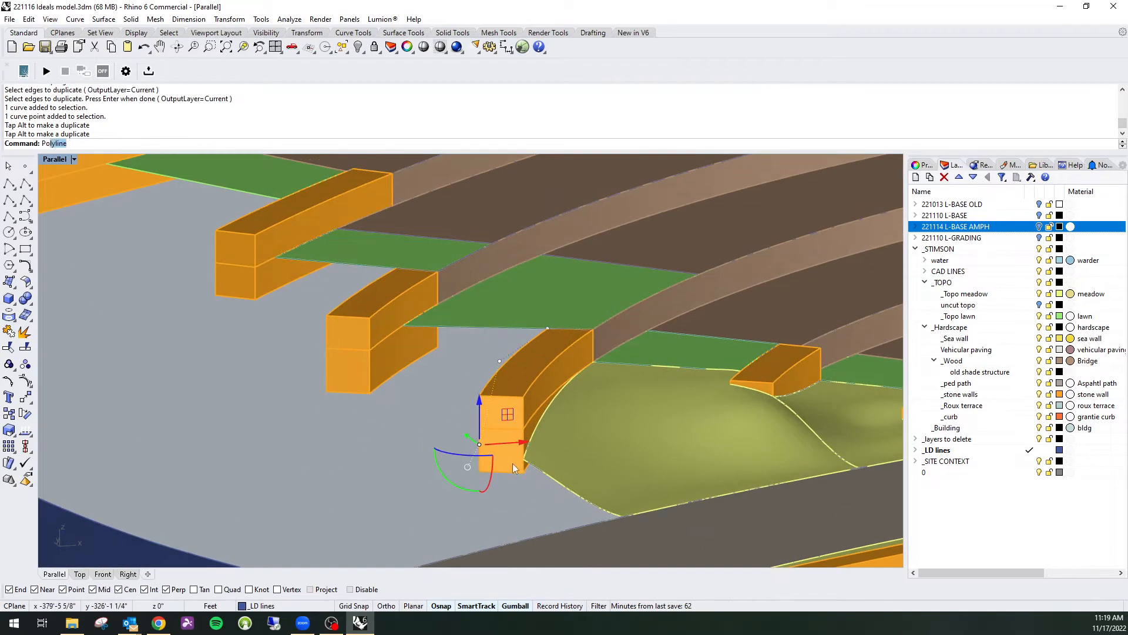
pyautogui.press('Return')
pyautogui.click(479, 445)
pyautogui.click(523, 460)
pyautogui.press('Return')
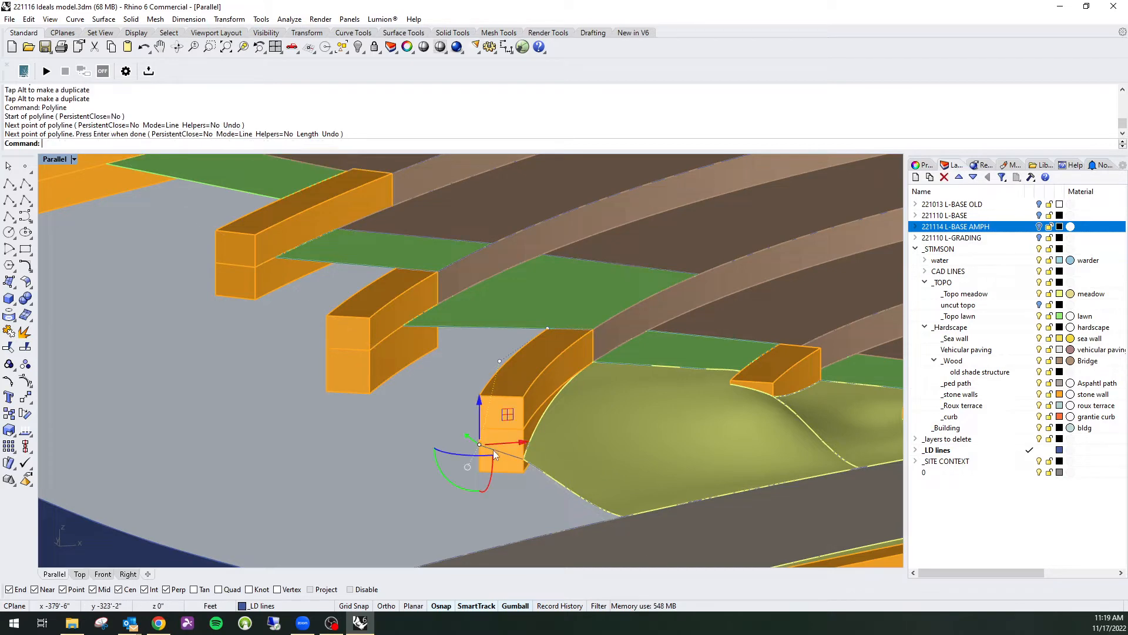
# Join the front-face line with the sloped side curve of the stone wall into one curve.
pyautogui.click(497, 450)
pyautogui.click(544, 481)
pyautogui.write('Join')
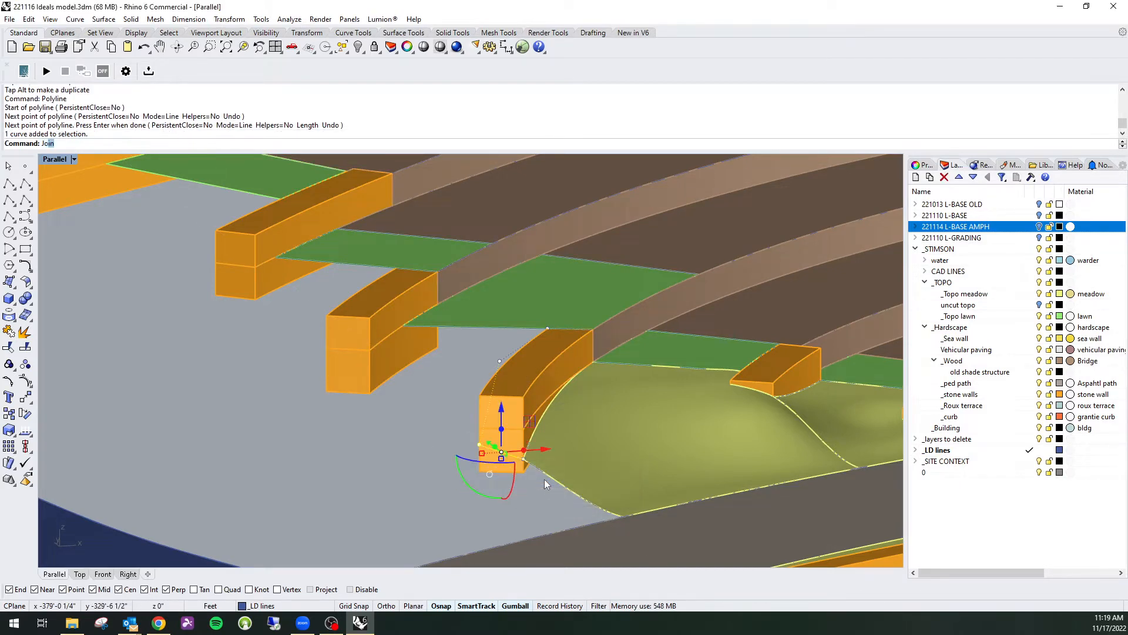
pyautogui.press('Return')
pyautogui.moveTo(544, 478); pyautogui.dragTo(652, 449, button='right')
pyautogui.click(663, 396)
pyautogui.press('Return')
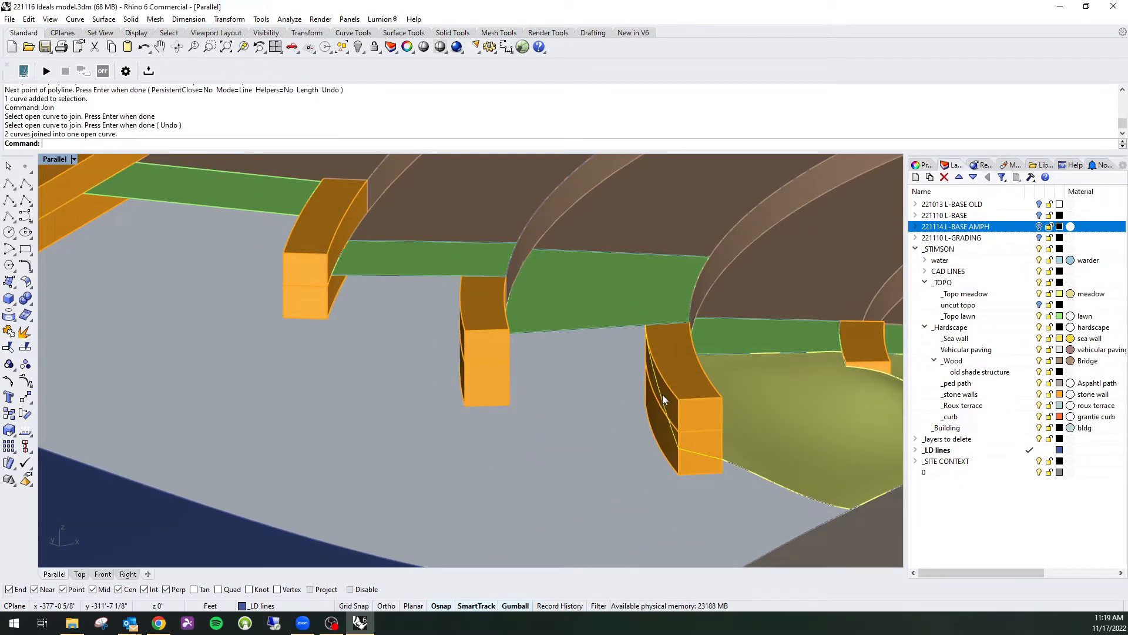
# Duplicate the mid-height side edge of the next stone wall up the slope as a curve.
pyautogui.moveTo(662, 395); pyautogui.dragTo(466, 400, button='right')
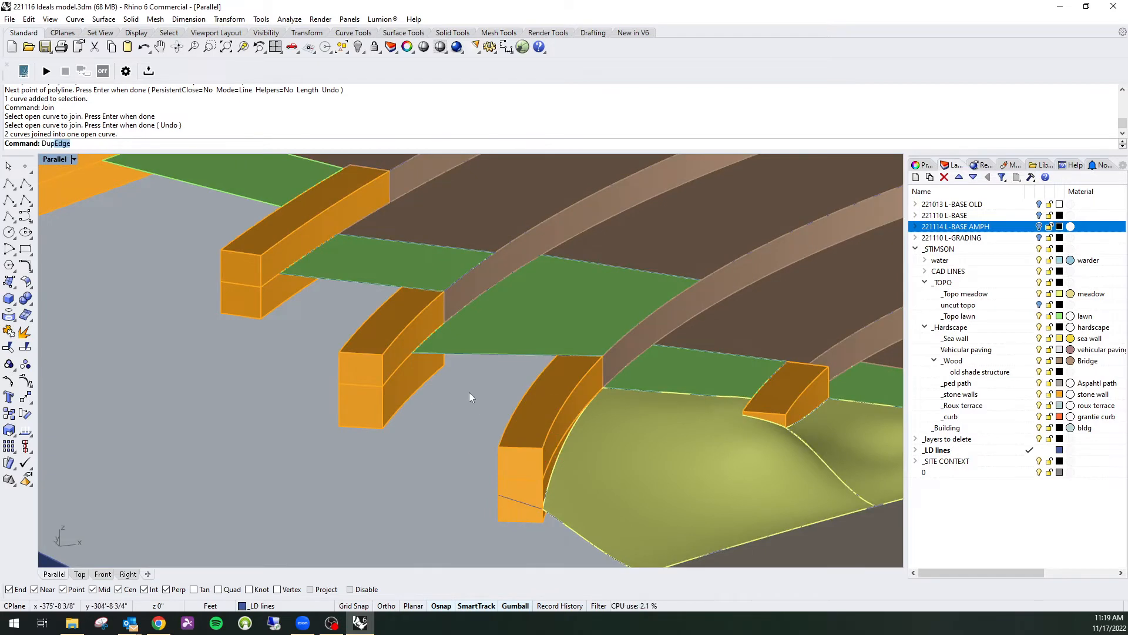
pyautogui.write('Dup')
pyautogui.press('Return')
pyautogui.click(400, 370)
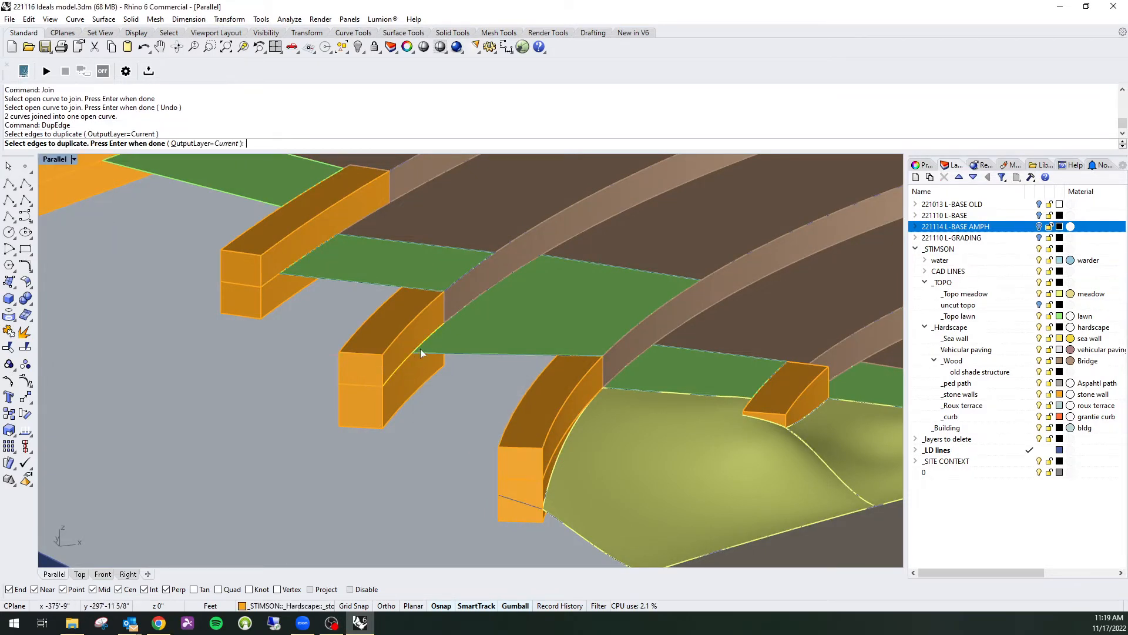
pyautogui.press('Return')
# Break the duplicated edge curve, deleting its portion between the back end and the lawn surface's corner.
pyautogui.write('Break')
pyautogui.press('Return')
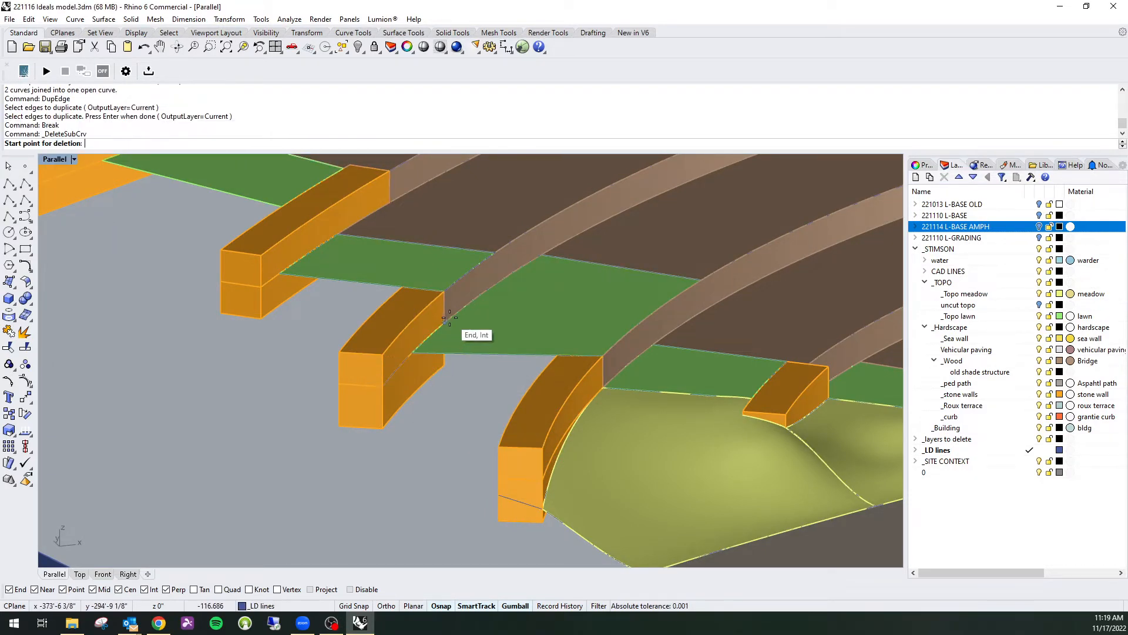
pyautogui.click(459, 351)
pyautogui.click(411, 353)
# Adjust the height of the shortened curve's front-end control point vertically at the stone wall's corner.
pyautogui.click(397, 372)
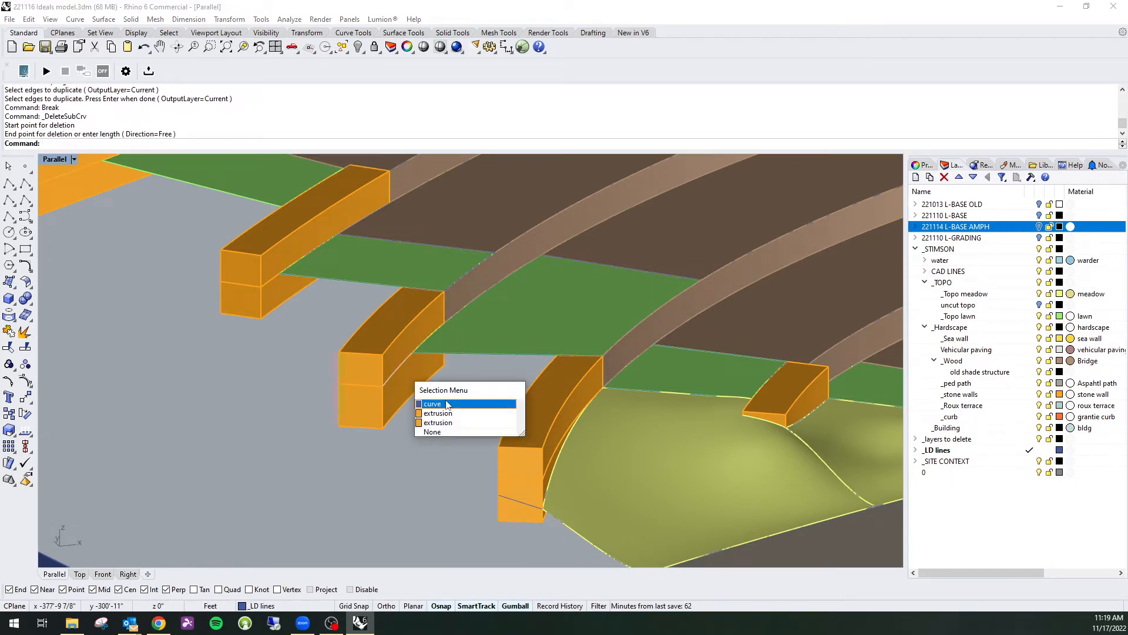
pyautogui.click(445, 403)
pyautogui.click(383, 385)
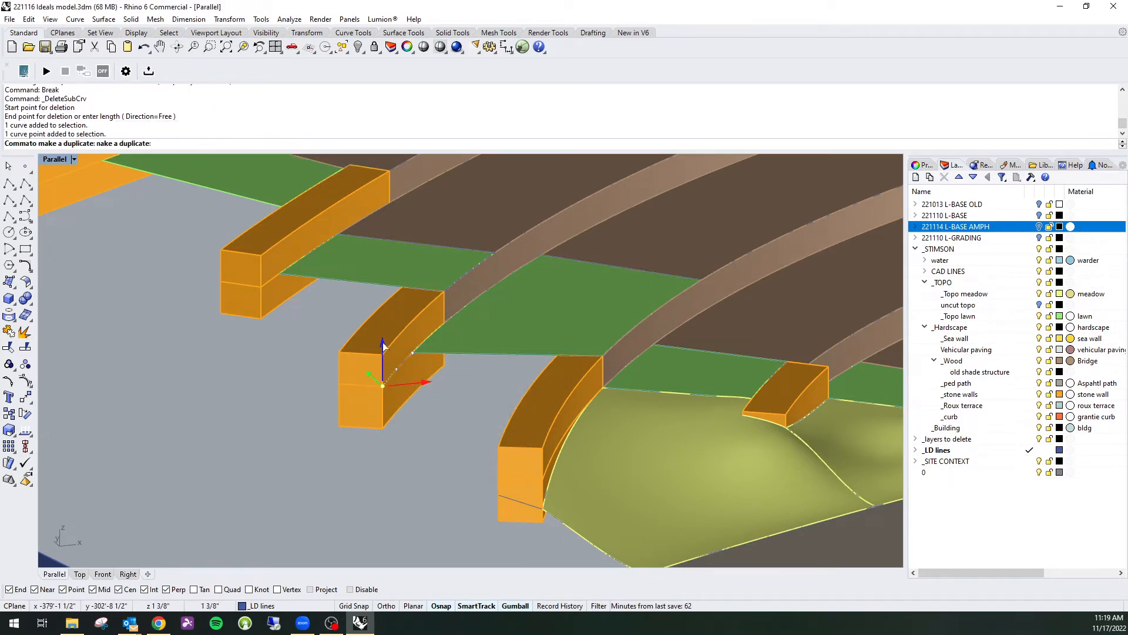
pyautogui.moveTo(384, 335); pyautogui.dragTo(383, 335)
pyautogui.moveTo(385, 339); pyautogui.dragTo(491, 351, button='right')
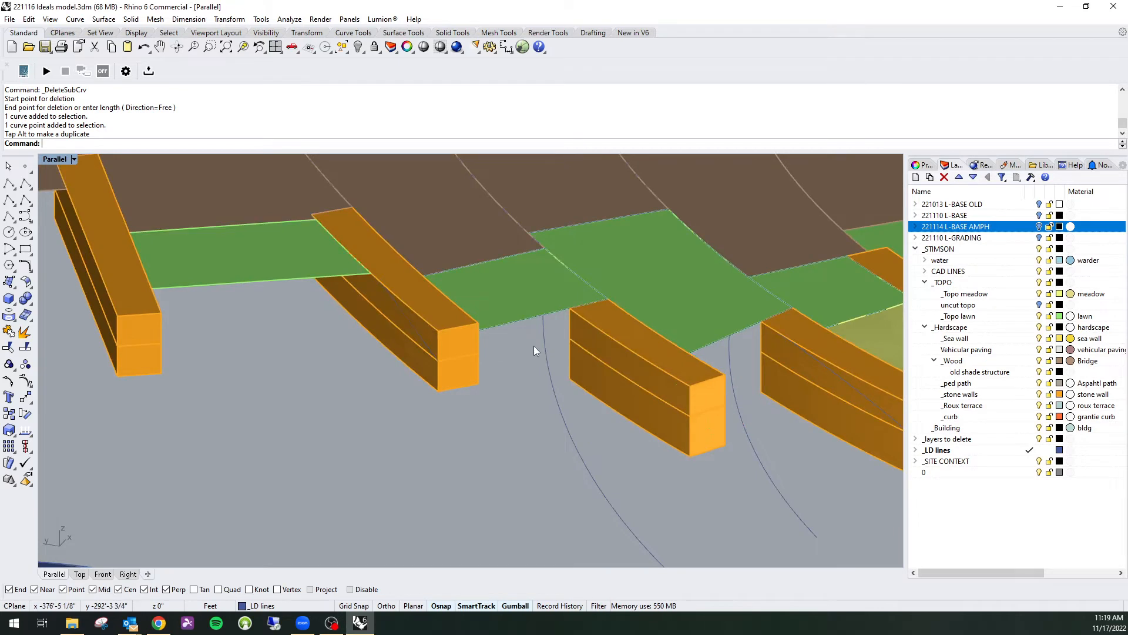
# Duplicate the upper side edge of the same stone wall, opposite the shortened curve, as a curve.
pyautogui.press('Return')
pyautogui.click(616, 338)
pyautogui.press('Return')
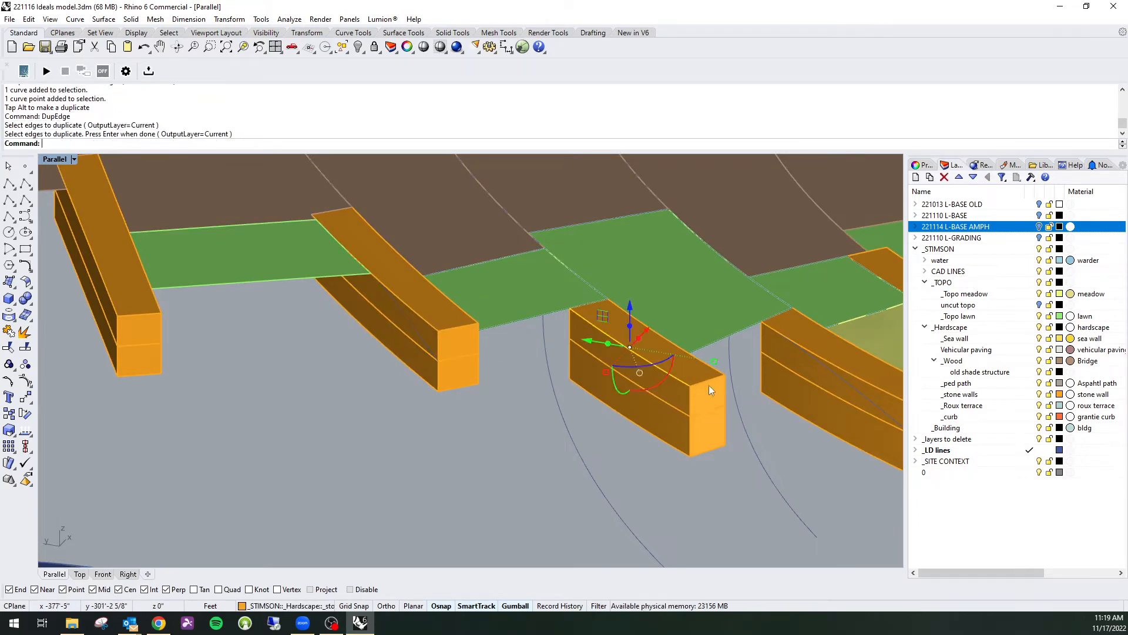
pyautogui.press('Return')
pyautogui.press('Escape')
pyautogui.click(679, 381)
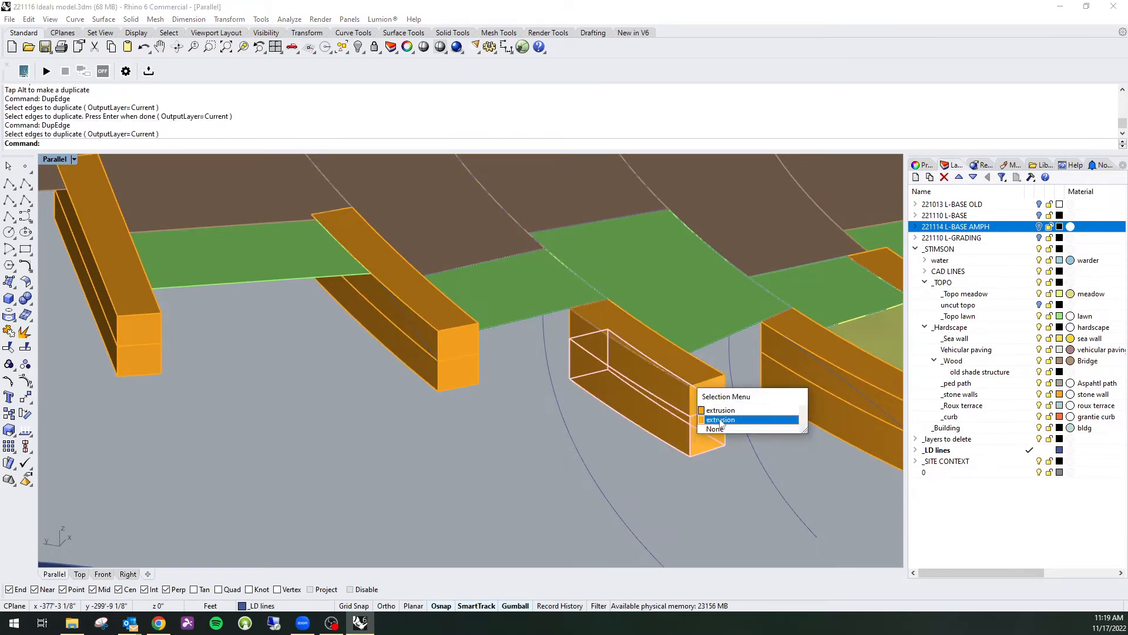
pyautogui.press('Escape')
pyautogui.click(679, 381)
pyautogui.click(708, 410)
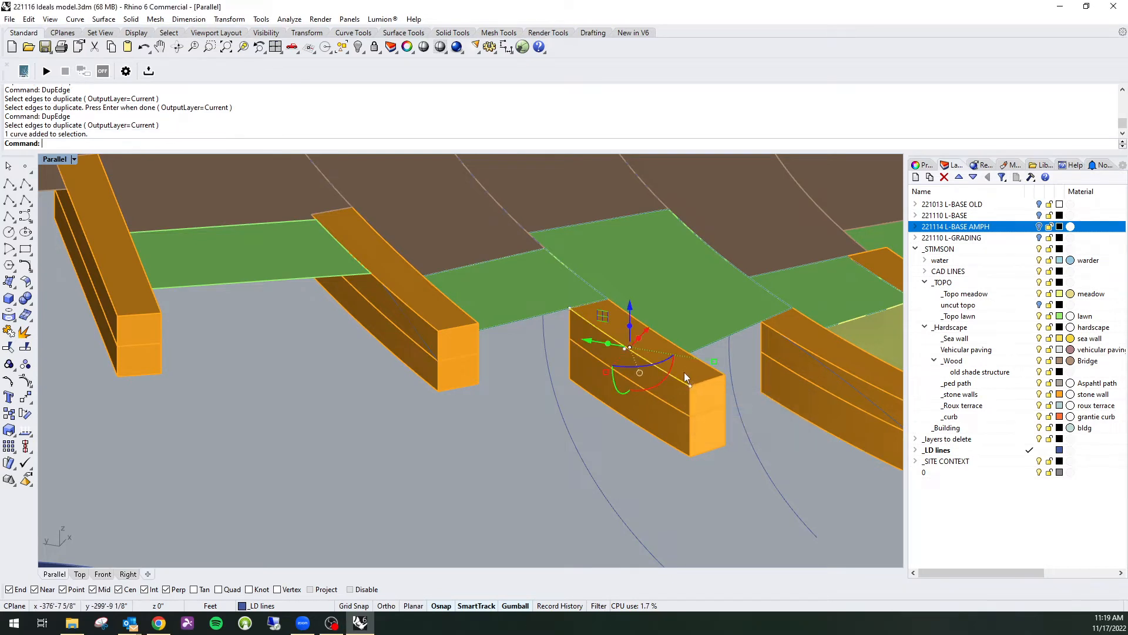
# Adjust the height of the duplicated edge curve's front-end control point vertically along the wall's front corner.
pyautogui.click(690, 385)
pyautogui.moveTo(694, 364); pyautogui.dragTo(693, 371)
pyautogui.moveTo(693, 372); pyautogui.dragTo(492, 311, button='right')
pyautogui.moveTo(399, 295); pyautogui.dragTo(399, 288)
pyautogui.scroll(4, 418, 302)
pyautogui.moveTo(418, 302); pyautogui.dragTo(439, 347, button='right')
# Draw a polyline across the stone wall's front face between the front ends of the two side curves.
pyautogui.click(443, 345)
pyautogui.click(473, 377)
pyautogui.scroll(3, 433, 347)
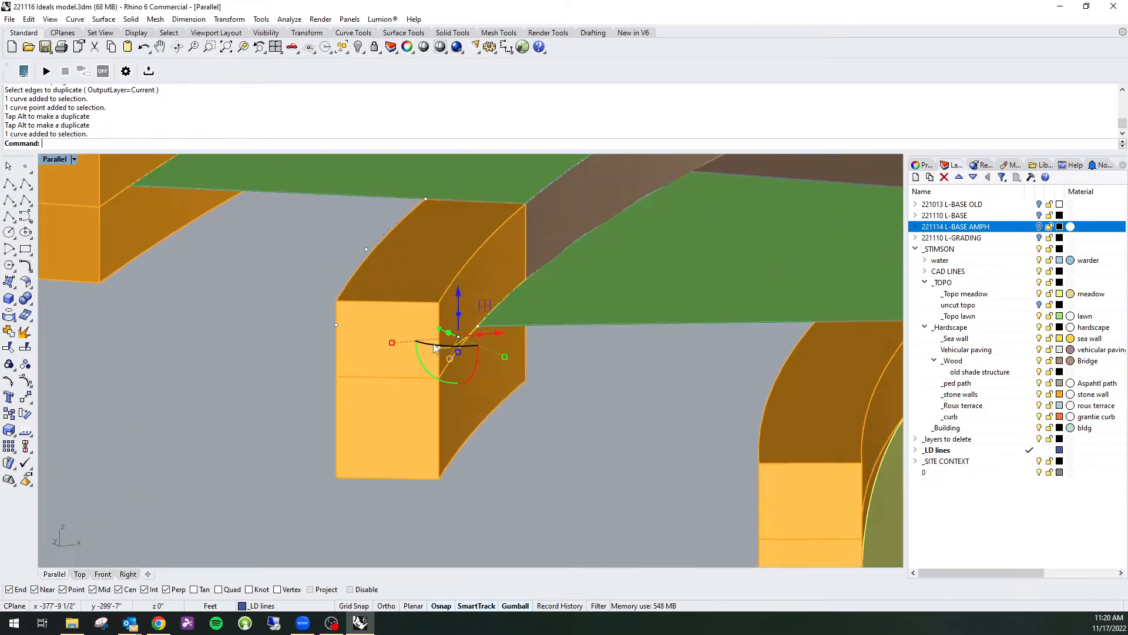
pyautogui.press('Return')
pyautogui.click(440, 347)
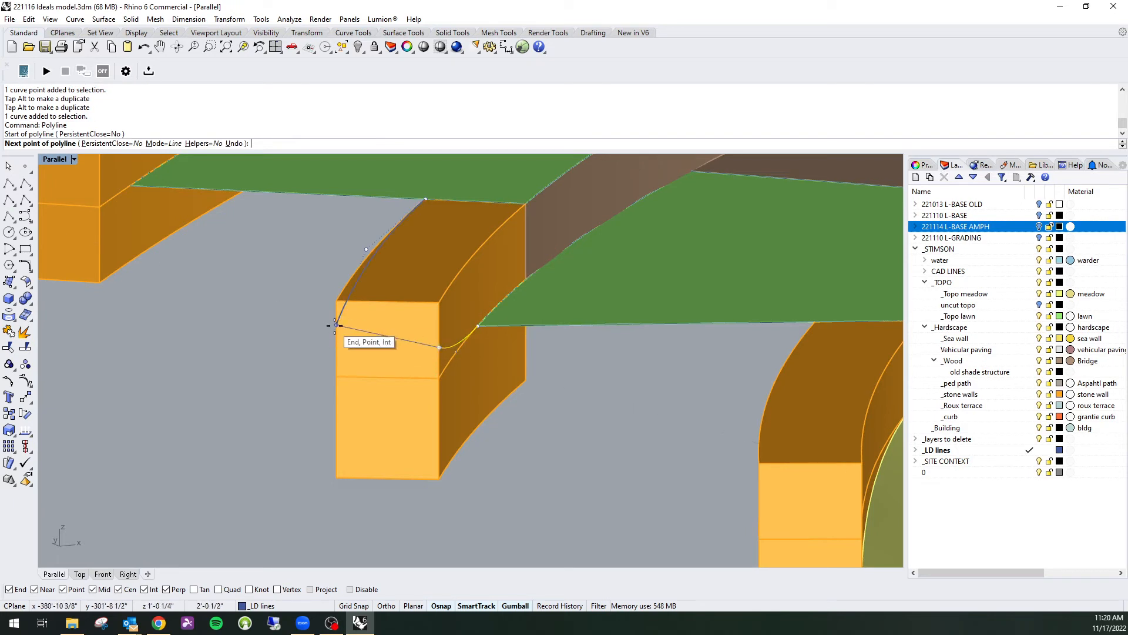
pyautogui.click(336, 325)
# Join the front-face line and both side curves of the stone wall into one curve.
pyautogui.click(395, 340)
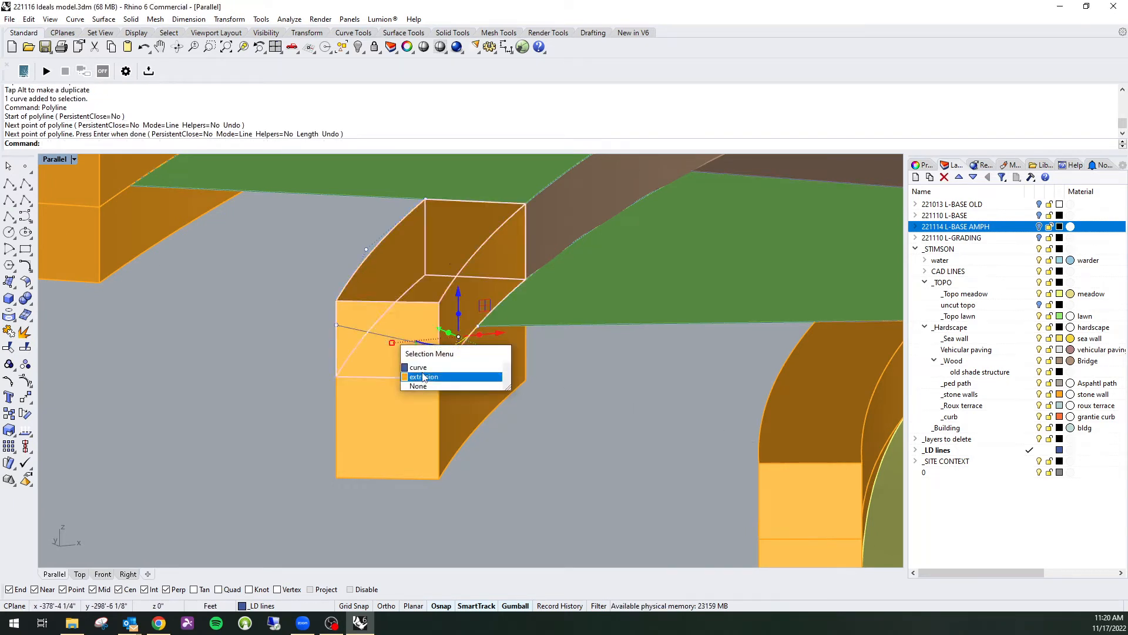
pyautogui.click(412, 369)
pyautogui.click(391, 341)
pyautogui.click(425, 373)
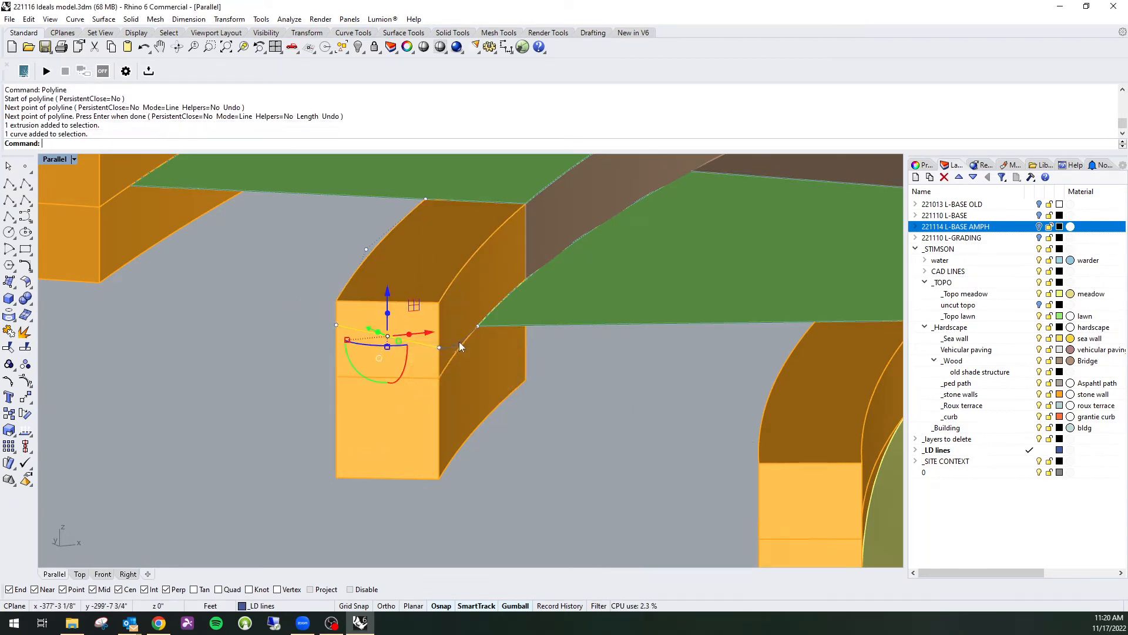
pyautogui.click(459, 349)
pyautogui.click(481, 372)
pyautogui.moveTo(482, 372); pyautogui.dragTo(577, 323, button='right')
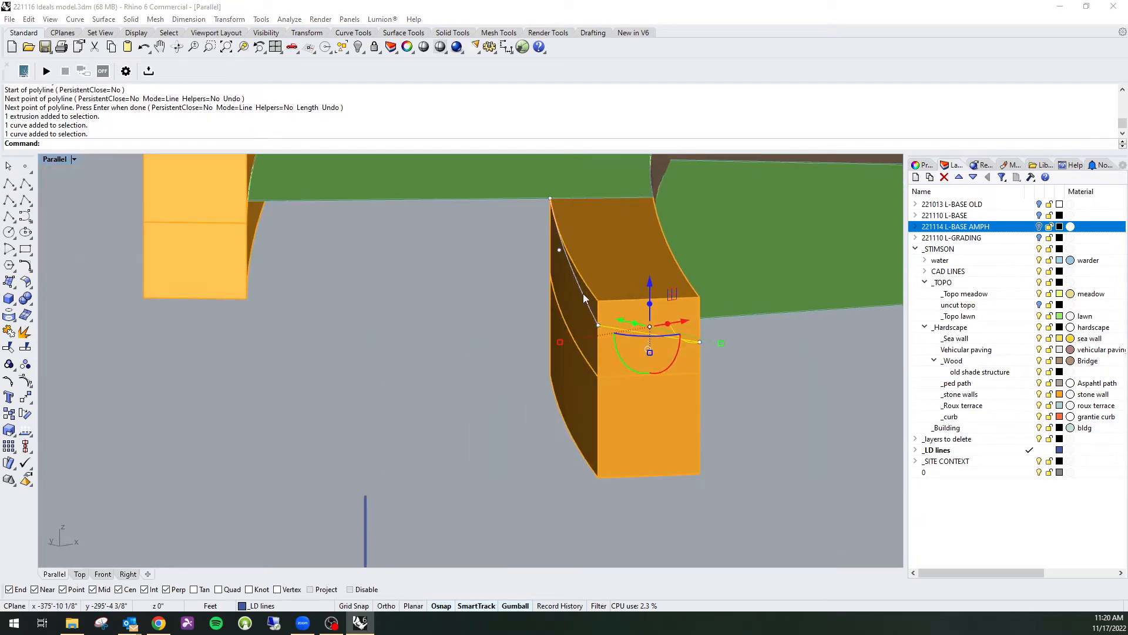
pyautogui.click(595, 299)
pyautogui.click(617, 326)
pyautogui.write('Join')
pyautogui.press('Return')
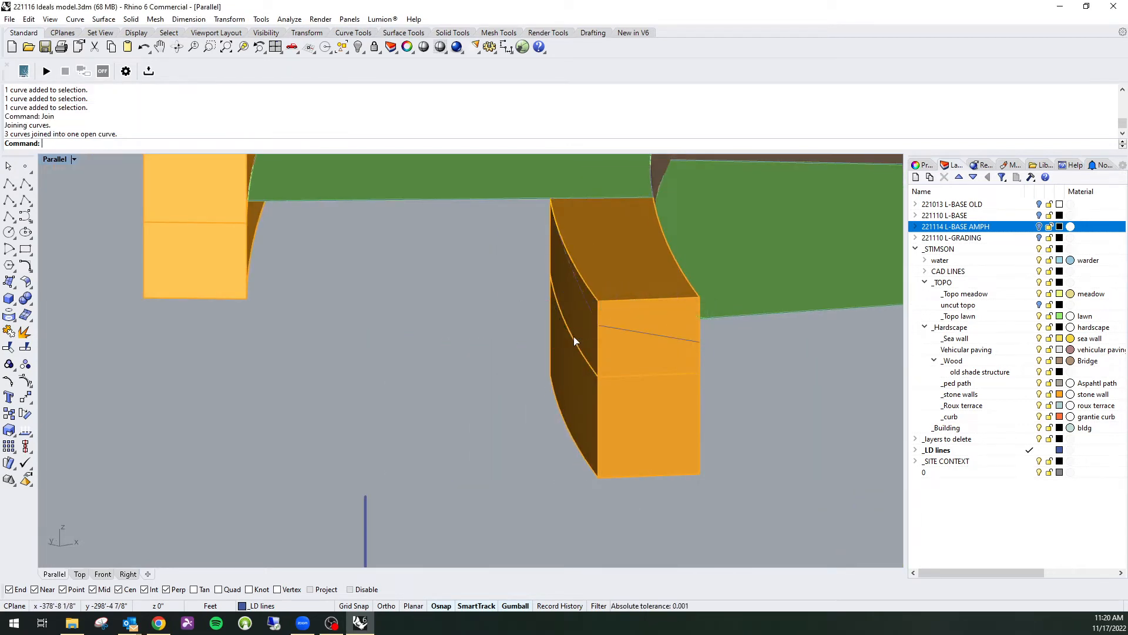
# Split the joined wall curve at a point on the front corner nearest the lawn strip's lower edge.
pyautogui.press('Escape')
pyautogui.scroll(-8, 509, 329)
pyautogui.moveTo(567, 338); pyautogui.dragTo(474, 386, button='right')
pyautogui.click(456, 375)
pyautogui.click(495, 403)
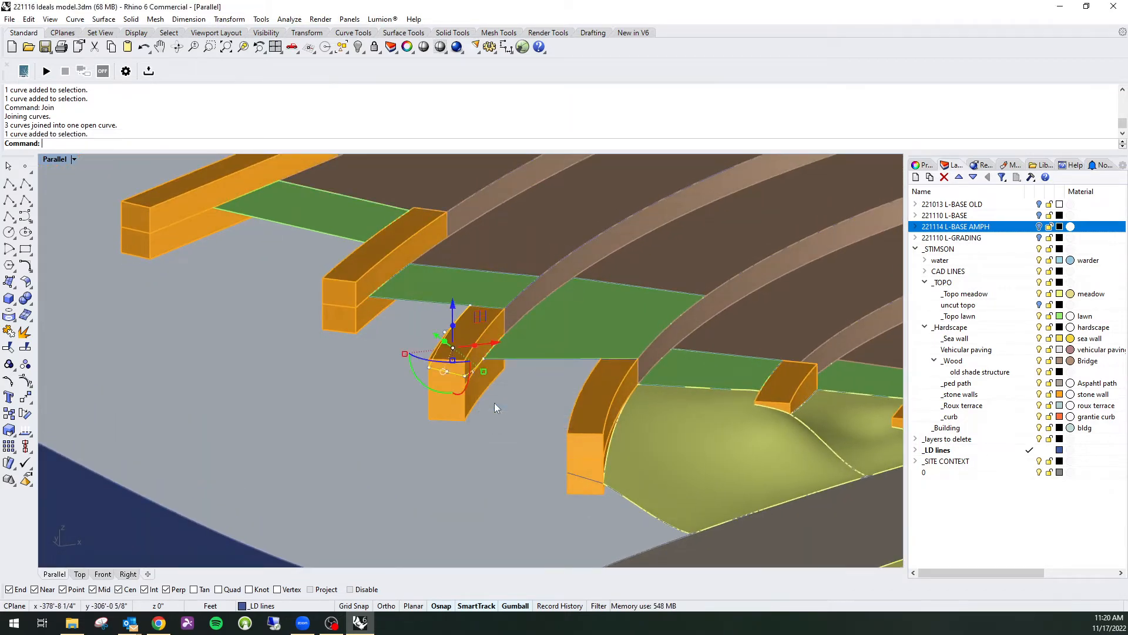
pyautogui.press('Return')
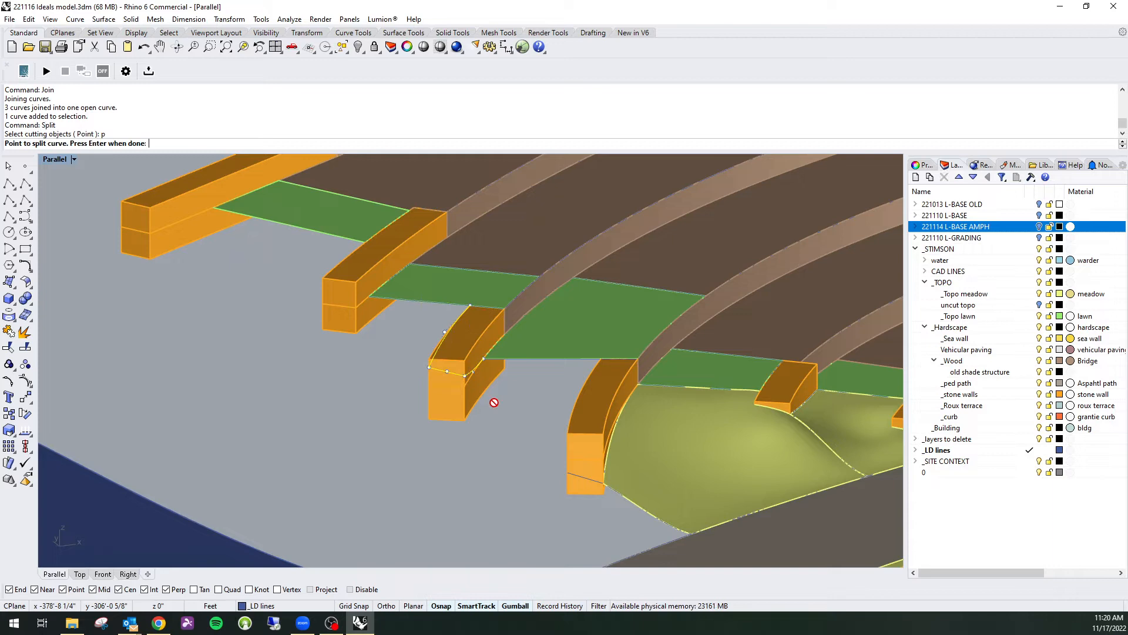
pyautogui.click(466, 389)
pyautogui.press('Return')
# Draw a straight polyline from the split point at the wall's front corner to the edge of the blue water surface.
pyautogui.moveTo(531, 420); pyautogui.dragTo(506, 421, button='right')
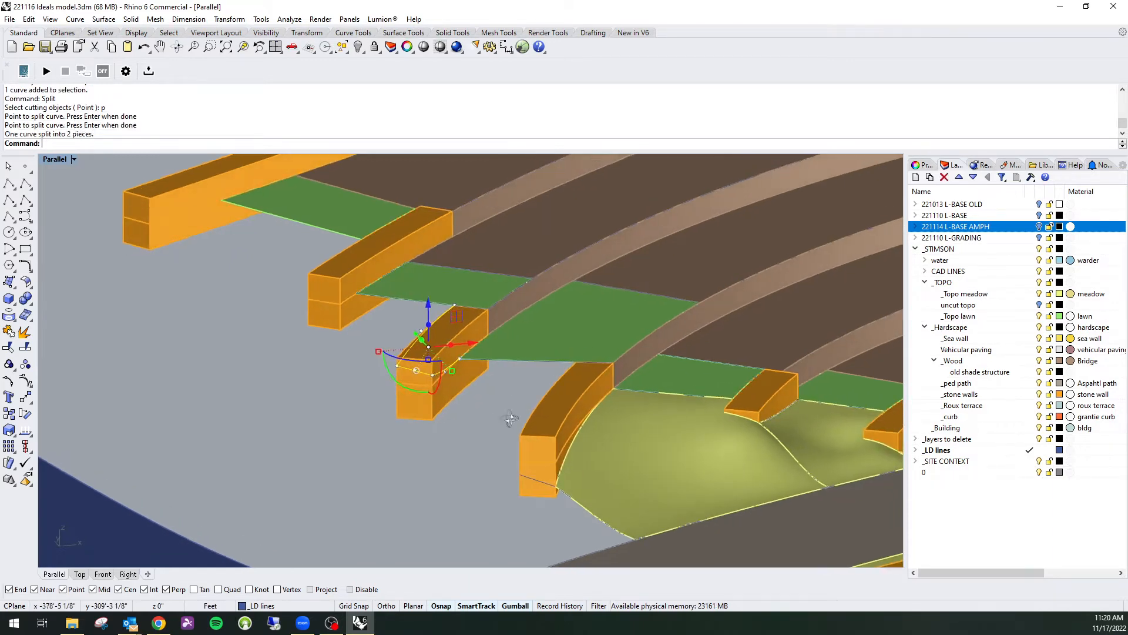
pyautogui.click(506, 420)
pyautogui.moveTo(478, 380); pyautogui.dragTo(521, 413, button='right')
pyautogui.keyDown('shift'); pyautogui.moveTo(568, 489); pyautogui.dragTo(563, 369, button='right'); pyautogui.keyUp('shift')
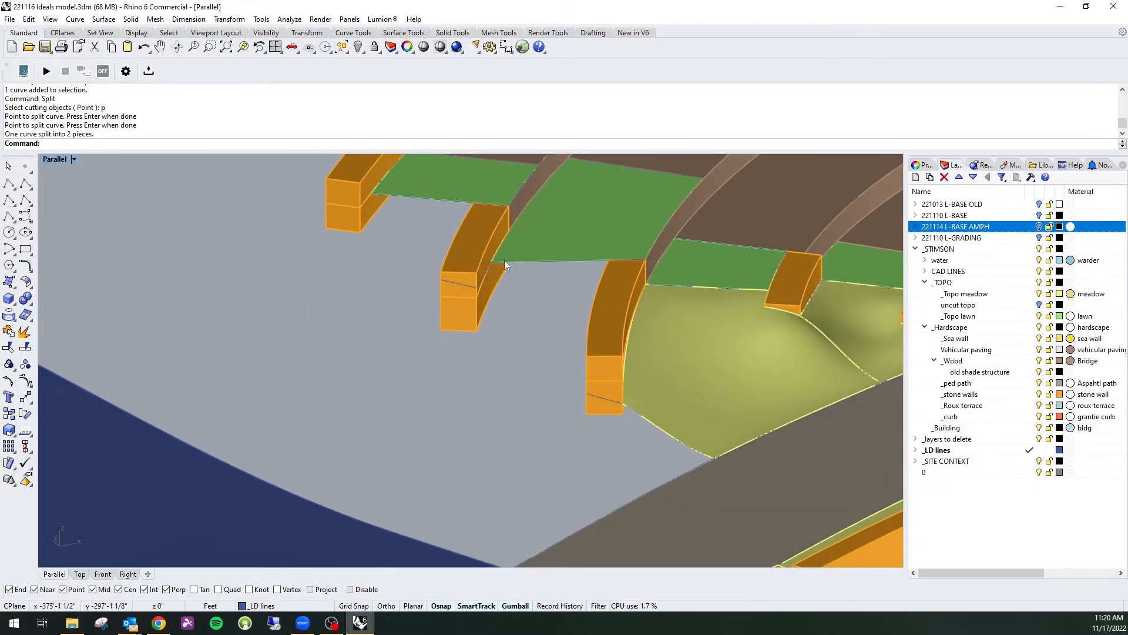
pyautogui.moveTo(528, 418); pyautogui.dragTo(516, 417, button='right')
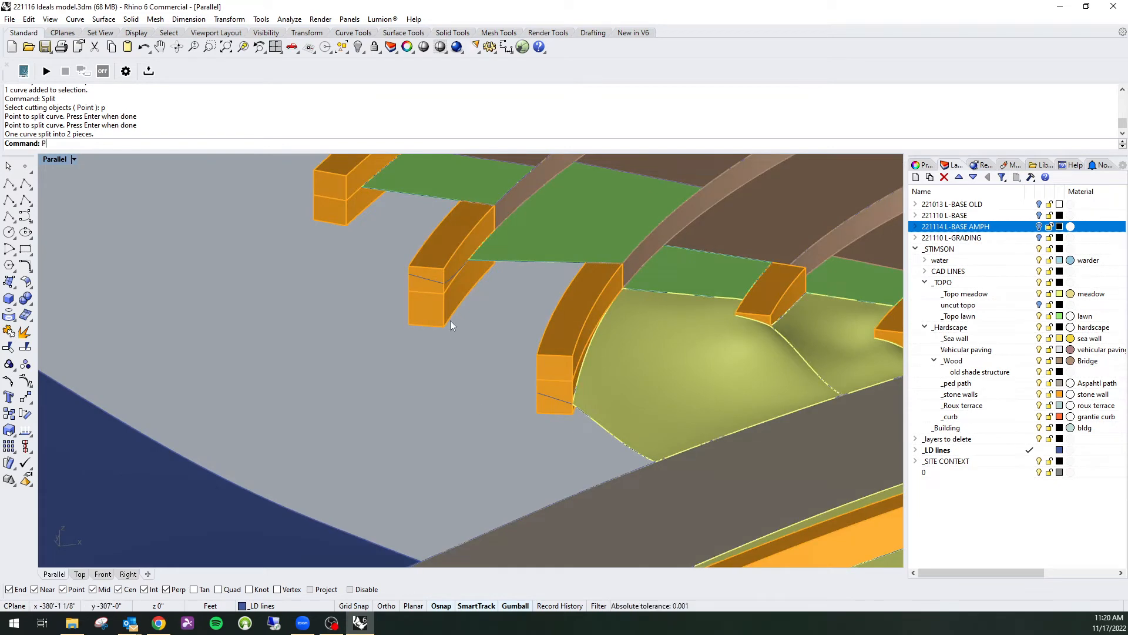
pyautogui.write('olyline')
pyautogui.press('Return')
pyautogui.click(444, 283)
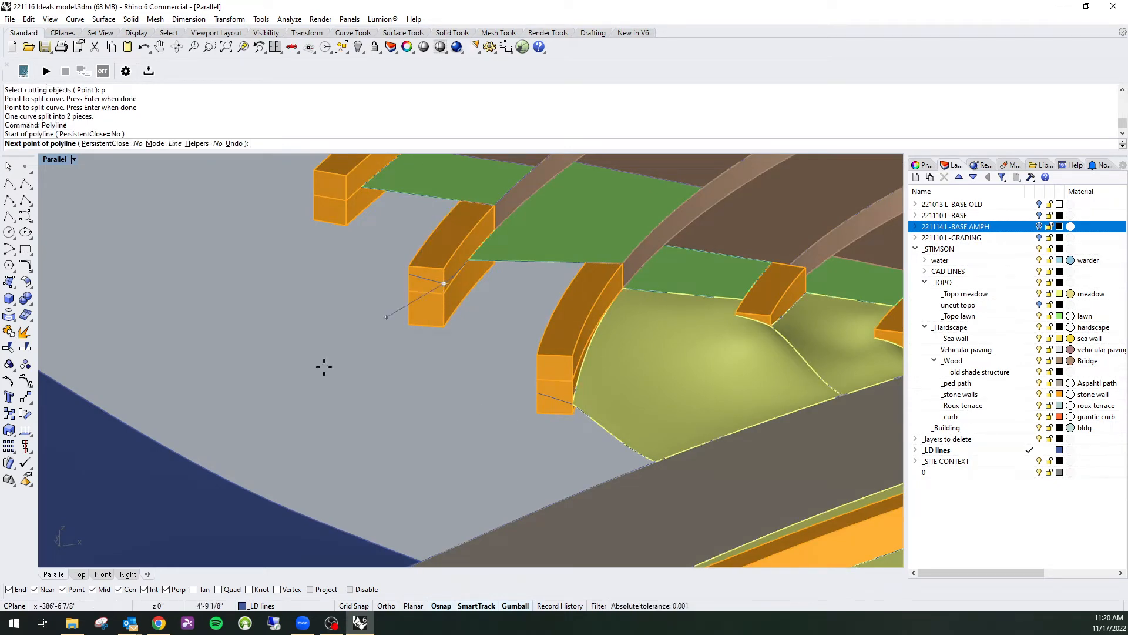
pyautogui.click(175, 454)
pyautogui.press('Return')
# Move the three front-face control points of the wall curve vertically down to the wall's mid-height corner.
pyautogui.scroll(-2, 409, 428)
pyautogui.moveTo(409, 429); pyautogui.dragTo(319, 397, button='right')
pyautogui.moveTo(312, 352); pyautogui.dragTo(414, 264, button='right')
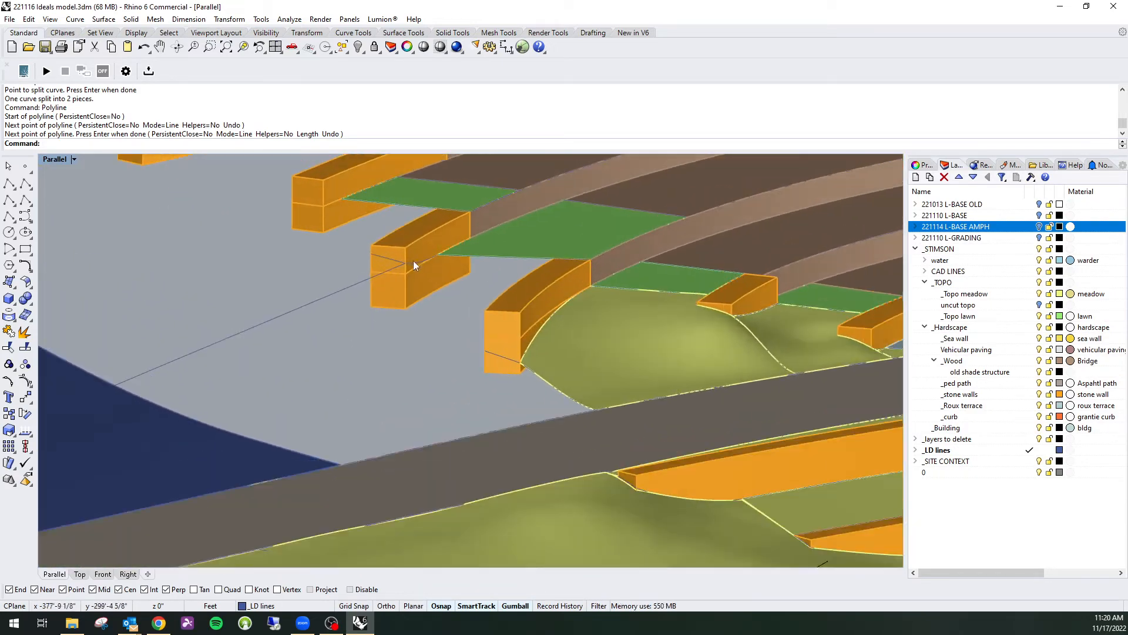
pyautogui.click(389, 259)
pyautogui.scroll(2, 376, 265)
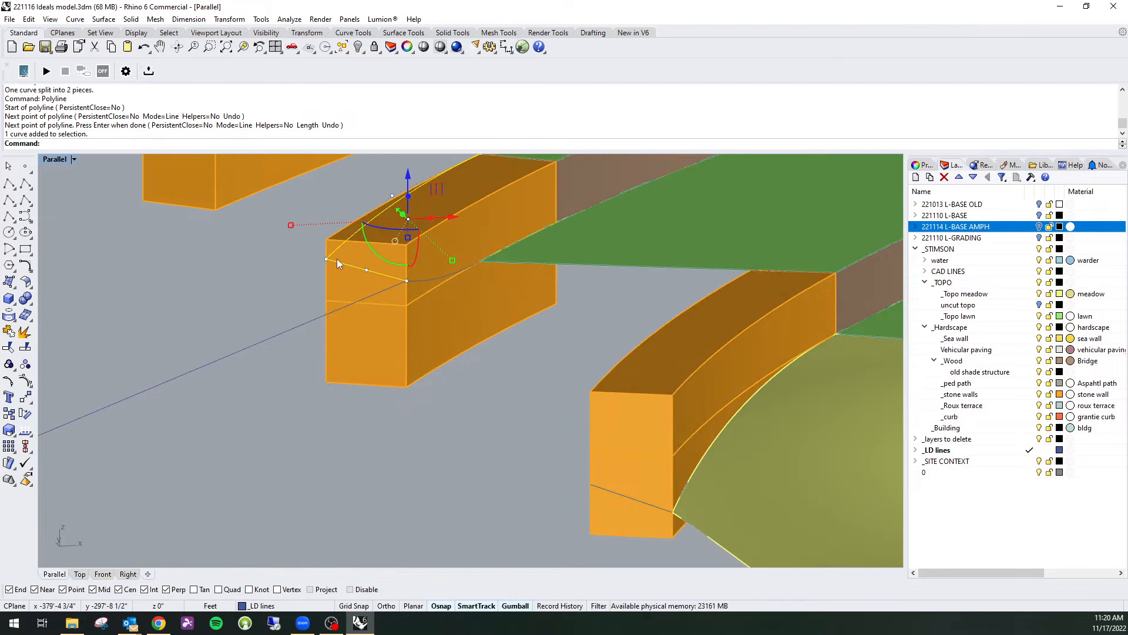
pyautogui.moveTo(403, 286); pyautogui.dragTo(421, 290)
pyautogui.scroll(1, 421, 290)
pyautogui.write('V')
pyautogui.press('Return')
pyautogui.click(403, 278)
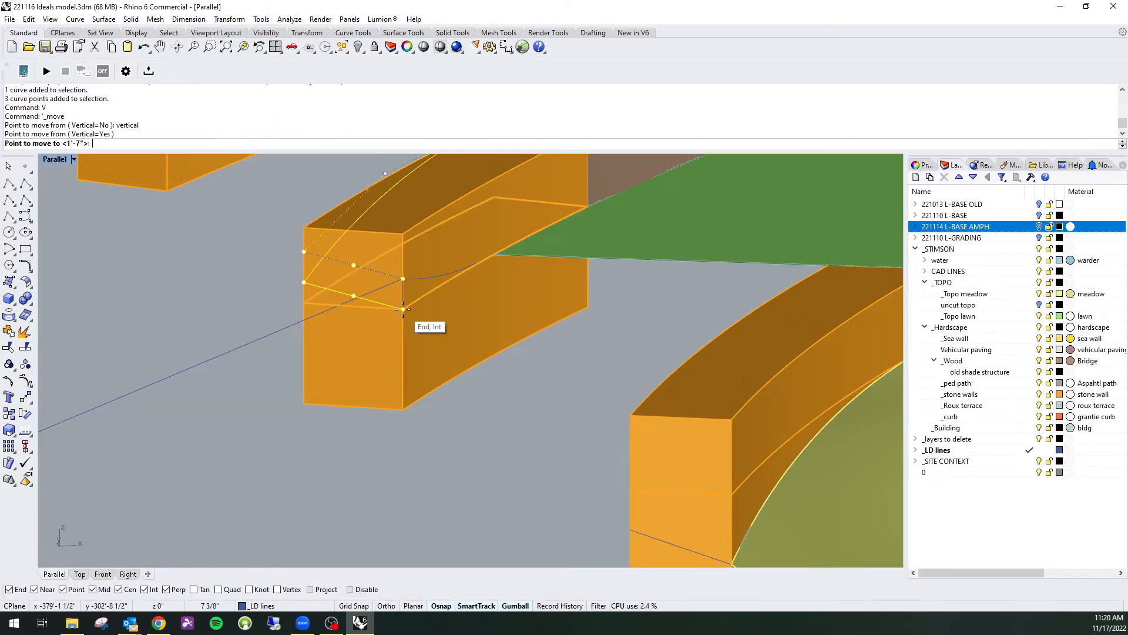
pyautogui.click(403, 310)
# Snap the ends of the remaining side curve and the long line to the lowered corner point.
pyautogui.click(416, 281)
pyautogui.click(443, 310)
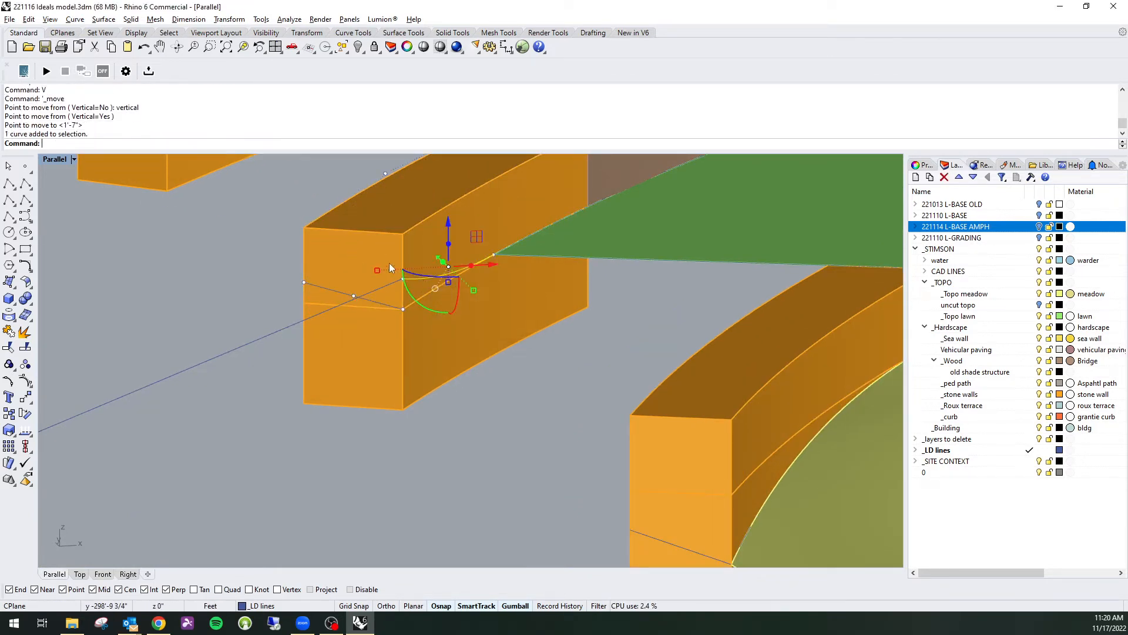
pyautogui.moveTo(389, 263); pyautogui.dragTo(403, 309)
pyautogui.click(404, 280)
# Rebuild the long line between the wall and the water with four control points and degree 3.
pyautogui.scroll(-6, 406, 309)
pyautogui.moveTo(412, 312); pyautogui.dragTo(517, 370, button='right')
pyautogui.moveTo(518, 370); pyautogui.dragTo(496, 350, button='right')
pyautogui.keyDown('shift'); pyautogui.moveTo(342, 360); pyautogui.dragTo(555, 379, button='right'); pyautogui.keyUp('shift')
pyautogui.moveTo(556, 379); pyautogui.dragTo(565, 404, button='right')
pyautogui.click(413, 339)
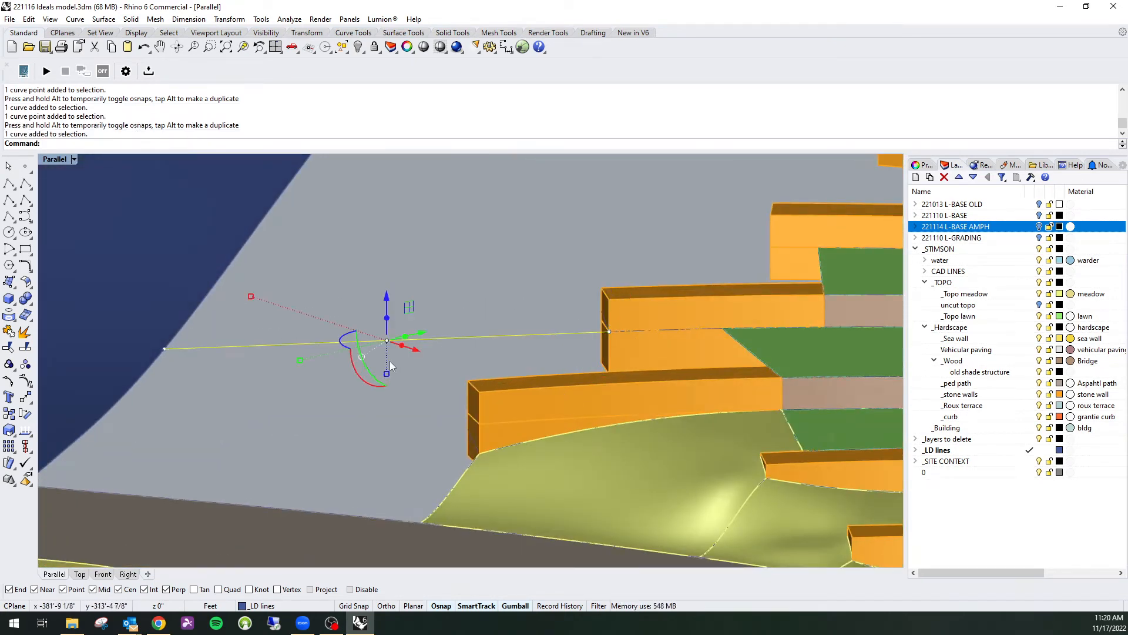
pyautogui.press('Return')
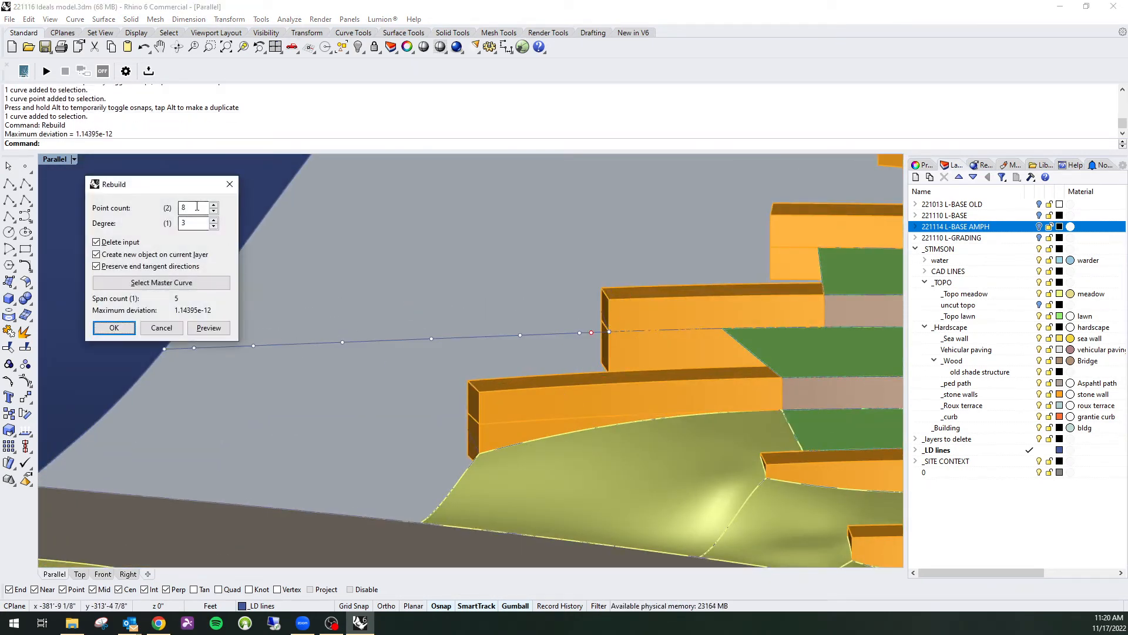
pyautogui.click(114, 328)
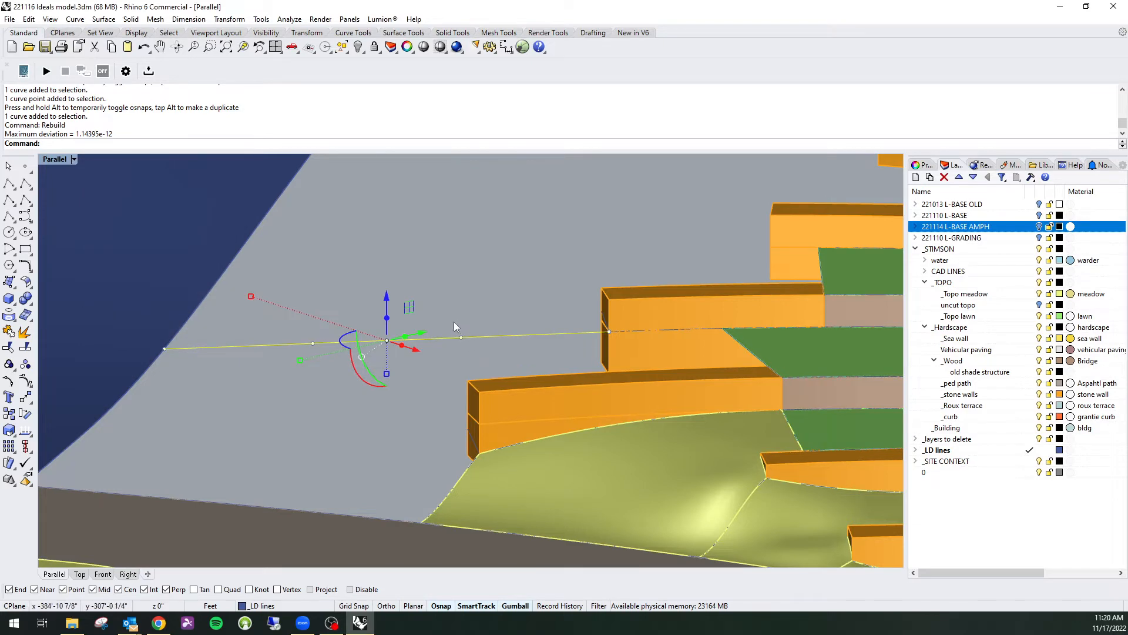
# Raise the rebuilt line's inner control point nearest the stone wall vertically to crown the slope.
pyautogui.click(462, 337)
pyautogui.write('V')
pyautogui.press('Return')
pyautogui.click(461, 337)
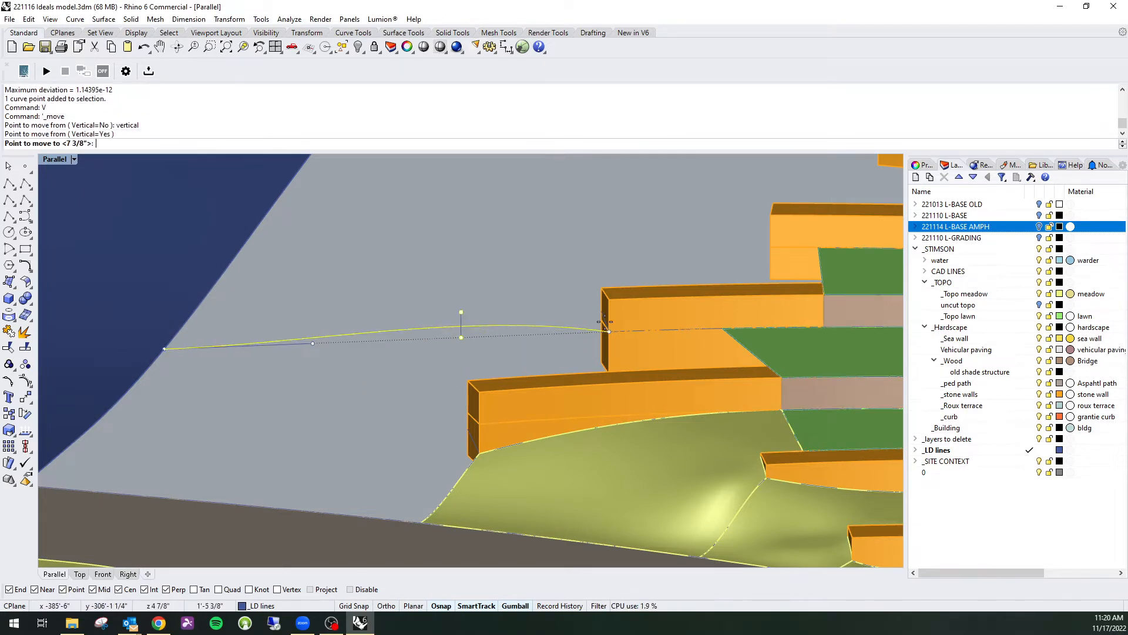
pyautogui.click(611, 336)
# Lower the rebuilt curve's inner control point nearest the water slightly to flatten the slope at its foot.
pyautogui.moveTo(611, 336); pyautogui.dragTo(731, 310, button='right')
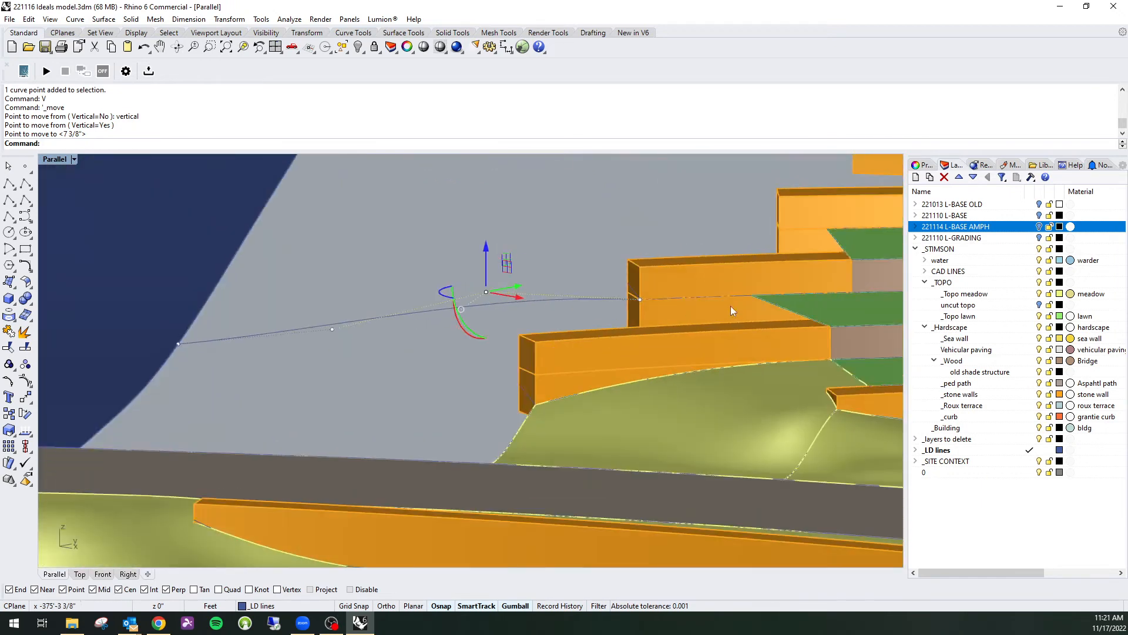
pyautogui.moveTo(242, 341); pyautogui.dragTo(455, 341, button='right')
pyautogui.click(453, 355)
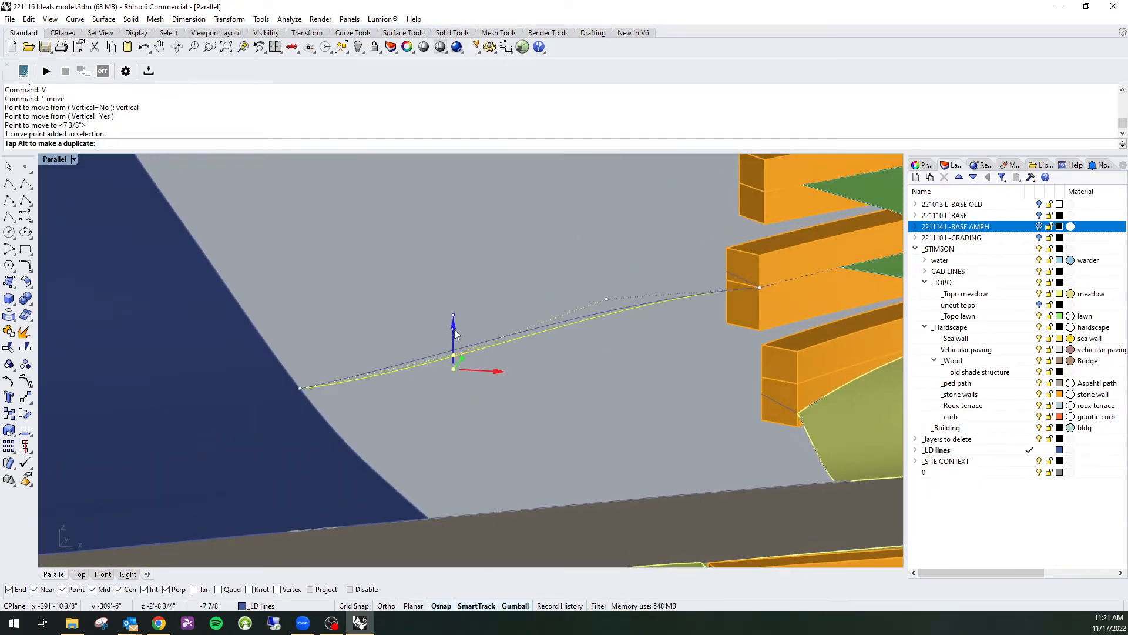
pyautogui.moveTo(455, 330); pyautogui.dragTo(454, 330)
pyautogui.moveTo(454, 330); pyautogui.dragTo(408, 358, button='right')
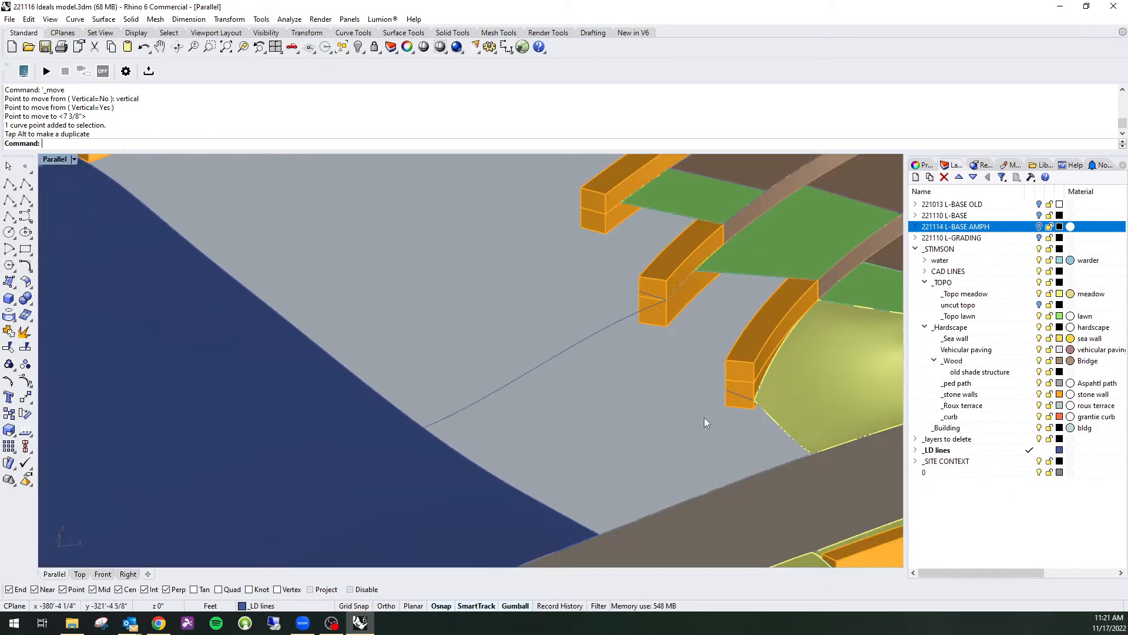
# Split the water surface's edge at the point where the graded curve meets it.
pyautogui.moveTo(706, 422); pyautogui.dragTo(602, 395, button='right')
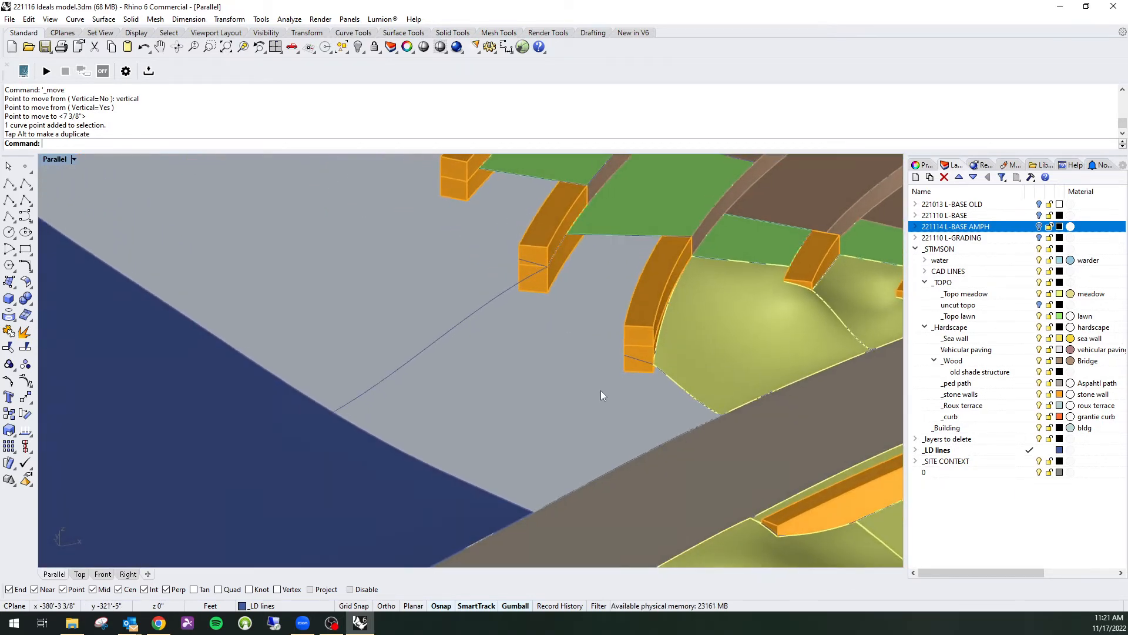
pyautogui.press('Return')
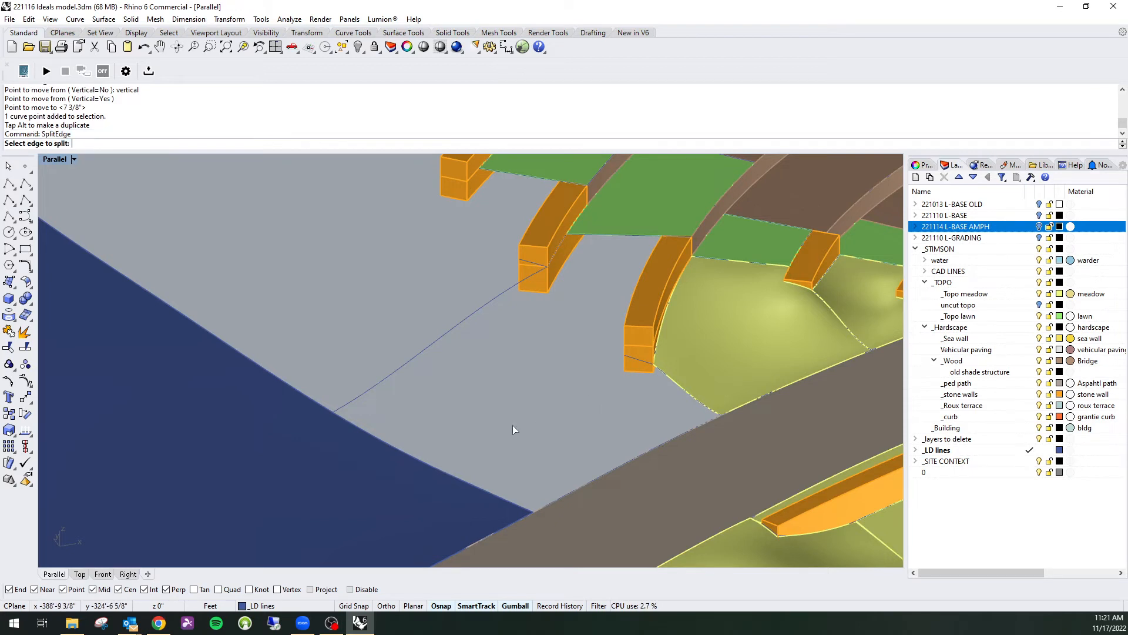
pyautogui.click(392, 445)
pyautogui.click(351, 431)
pyautogui.press('Return')
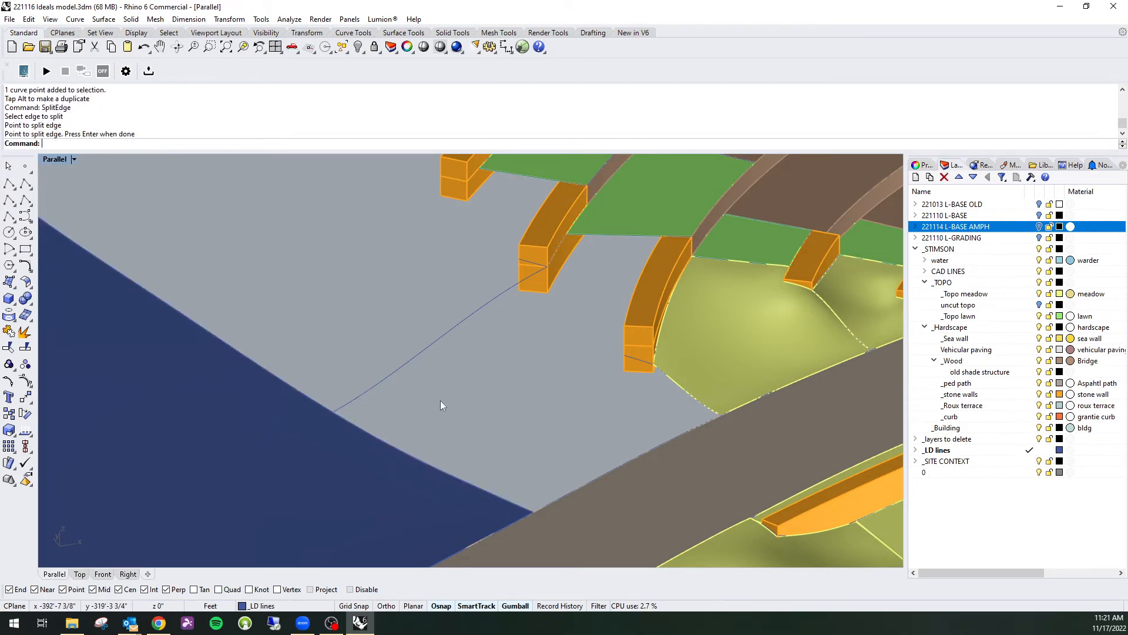
# Start a Patch through the graded curve, the split water edge and the dark path's edge.
pyautogui.write('Patch')
pyautogui.press('Return')
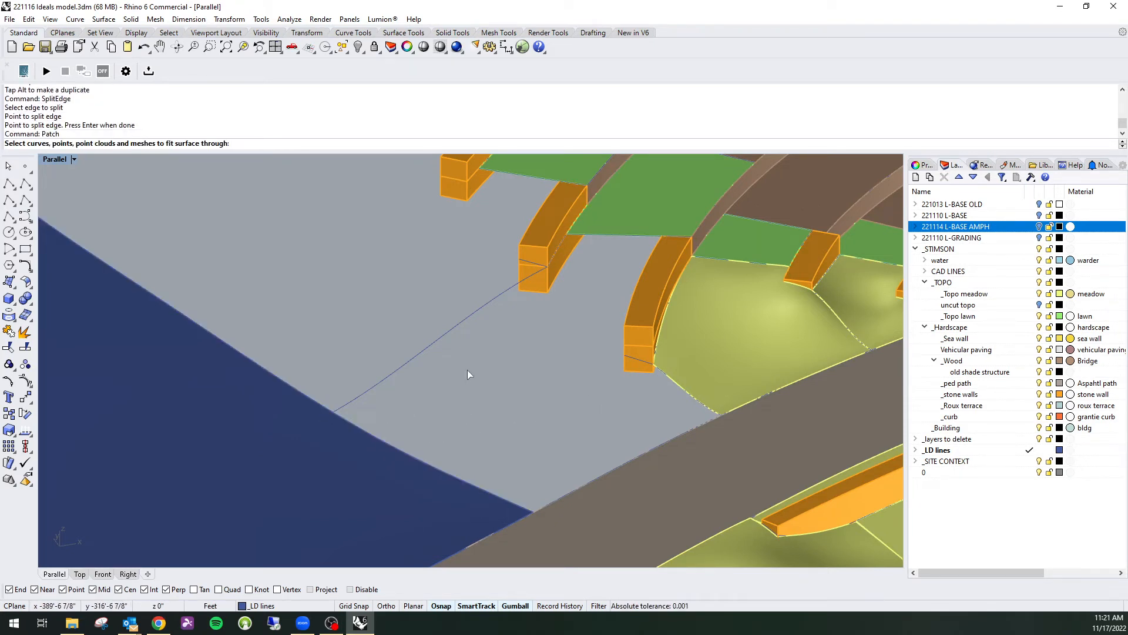
pyautogui.click(464, 321)
pyautogui.click(480, 490)
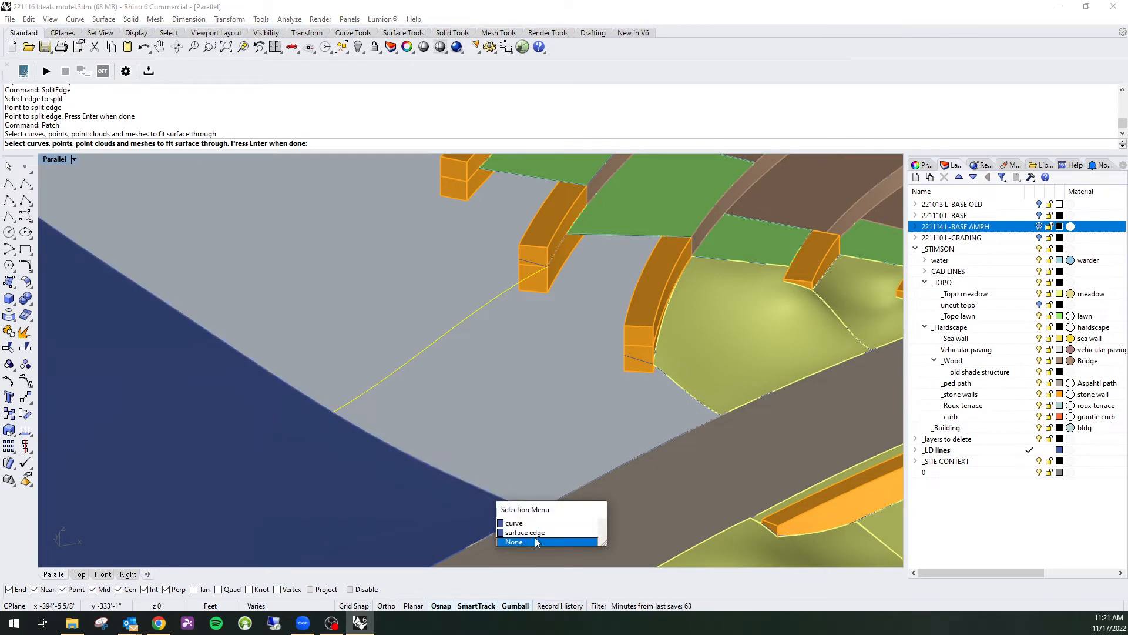
pyautogui.click(534, 541)
pyautogui.click(557, 498)
pyautogui.click(605, 536)
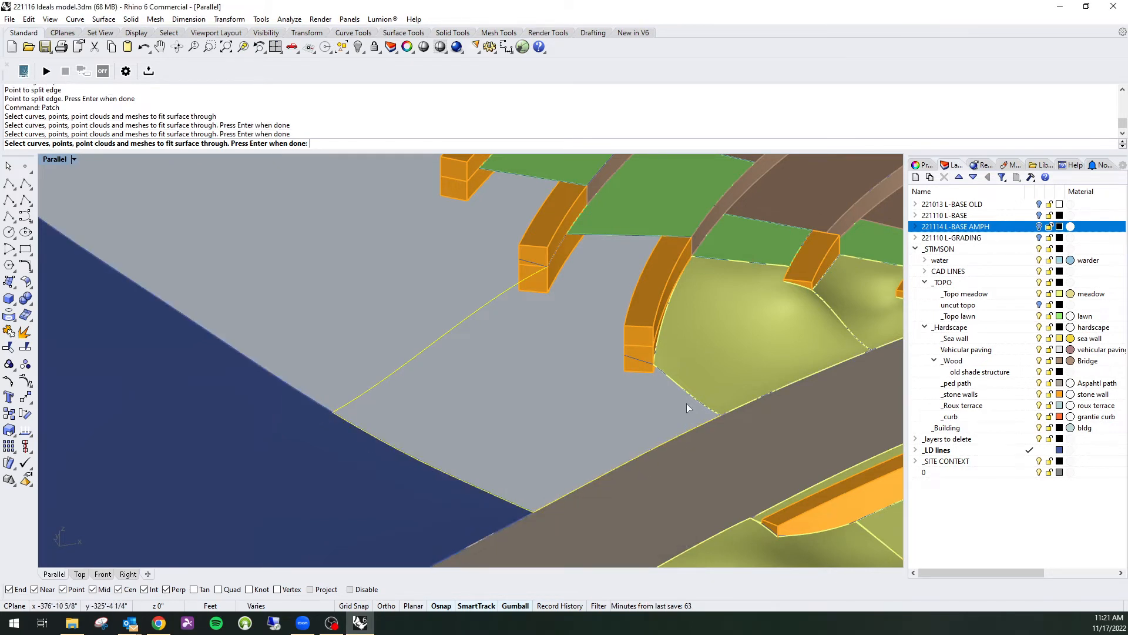
# Add the meadow, stone wall and lawn boundaries to the Patch selection, build the surface, and undo it.
pyautogui.click(687, 404)
pyautogui.click(717, 429)
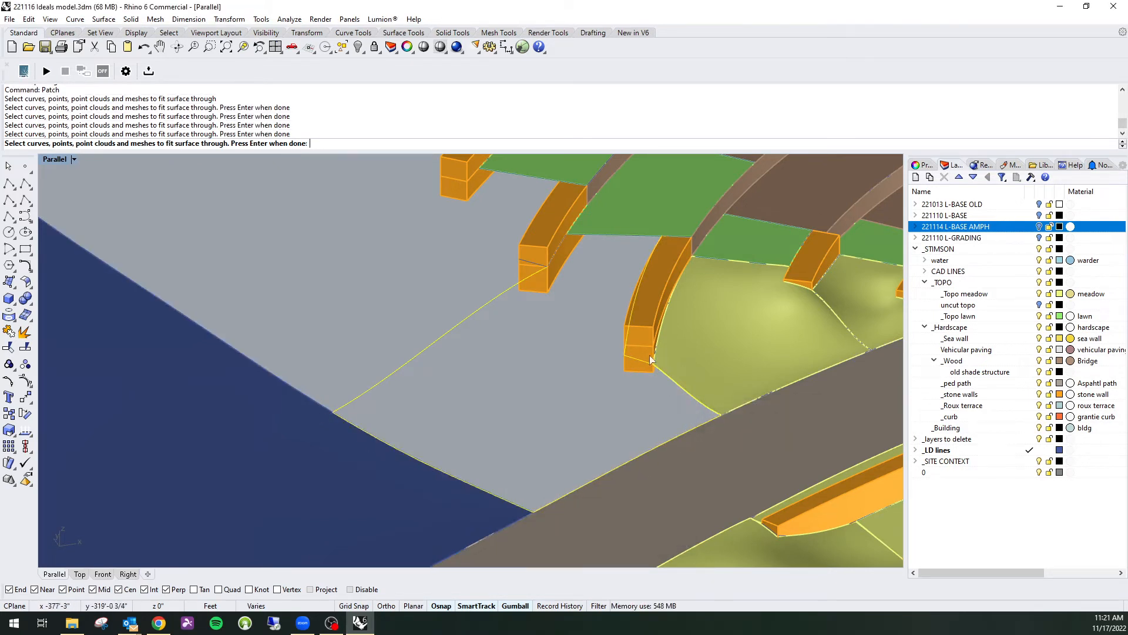
pyautogui.moveTo(650, 355); pyautogui.dragTo(604, 344, button='right')
pyautogui.click(572, 252)
pyautogui.click(616, 283)
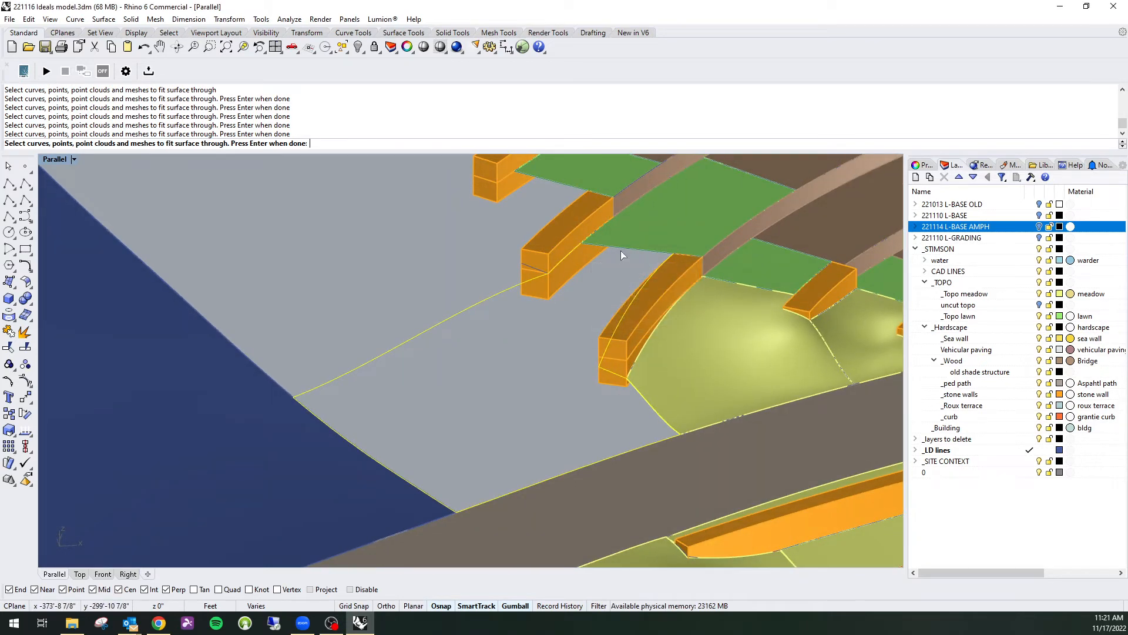
pyautogui.click(622, 253)
pyautogui.click(658, 290)
pyautogui.moveTo(658, 289); pyautogui.dragTo(592, 470, button='right')
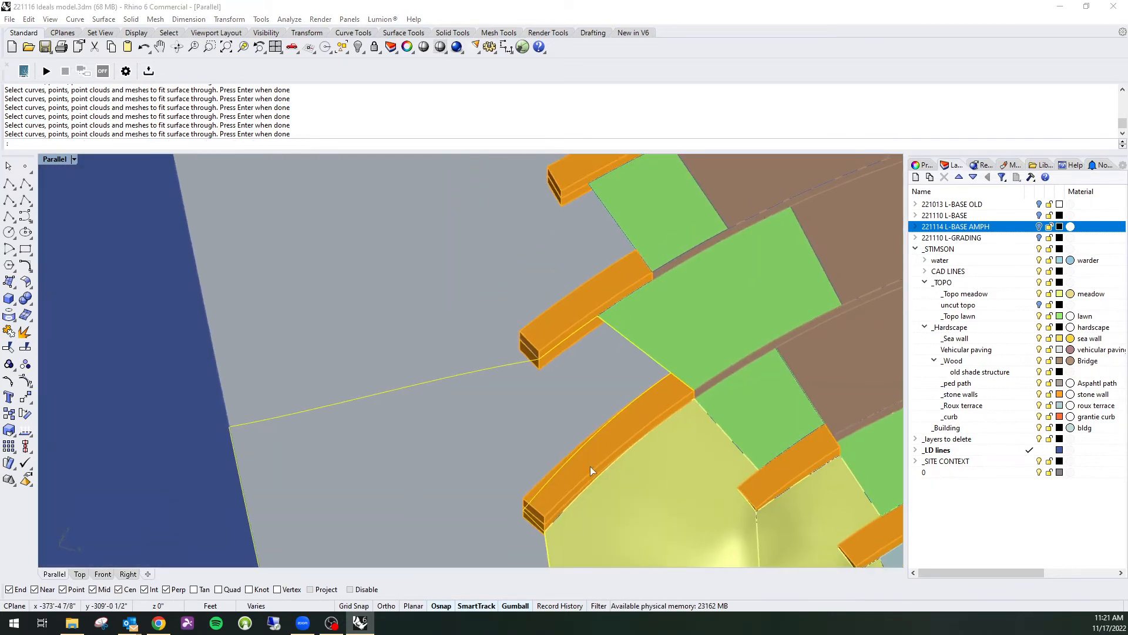
pyautogui.click(111, 434)
pyautogui.moveTo(491, 473); pyautogui.dragTo(556, 393, button='right')
pyautogui.hotkey('ctrl', 'z')
# Split the green lawn's edge at the corner where it meets the stone wall.
pyautogui.click(351, 421)
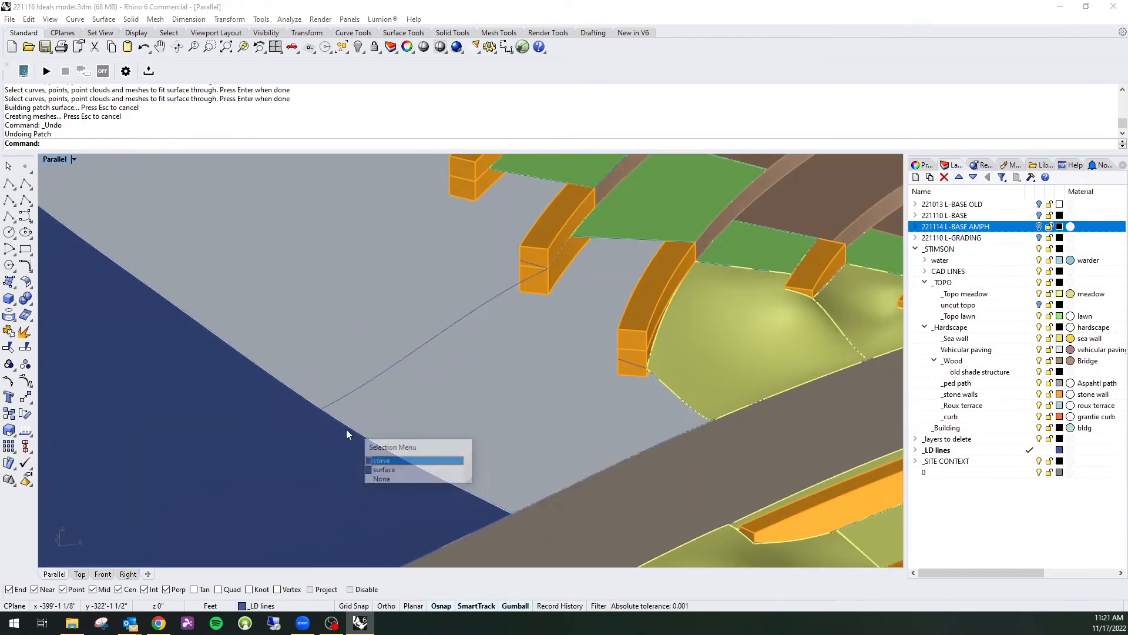
pyautogui.click(337, 411)
pyautogui.scroll(5, 604, 265)
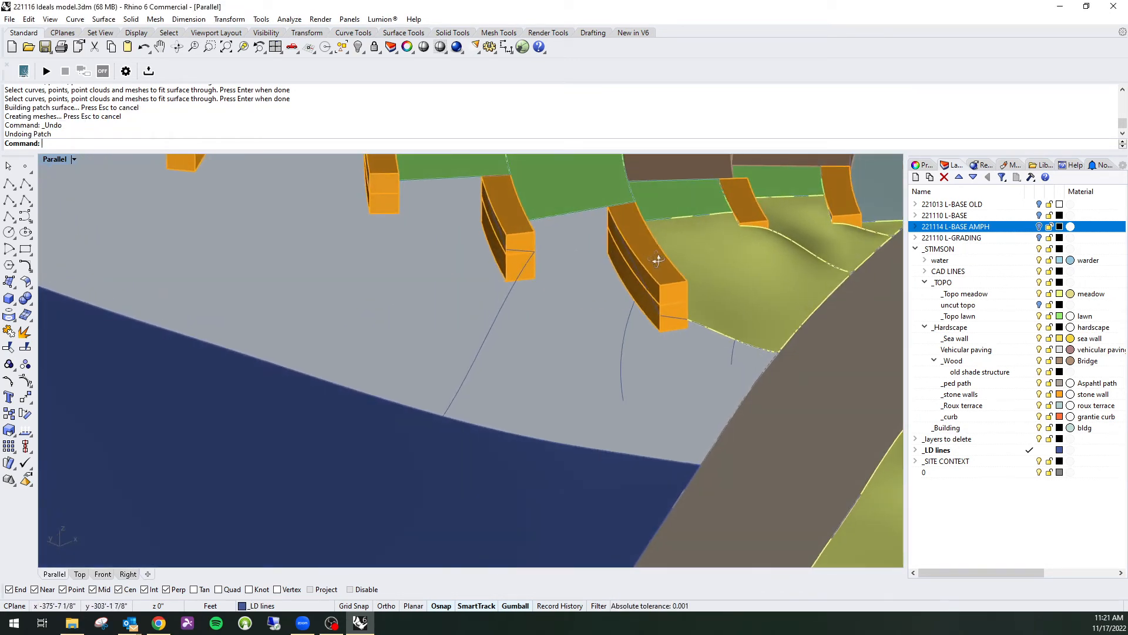
pyautogui.click(570, 273)
pyautogui.click(465, 211)
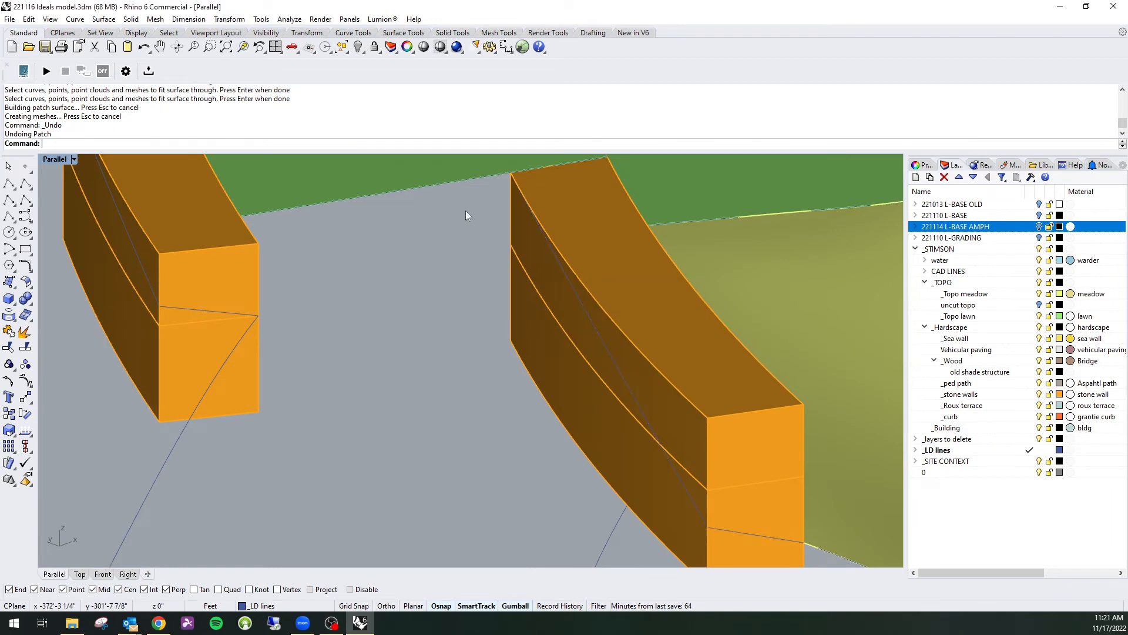
pyautogui.write('Split')
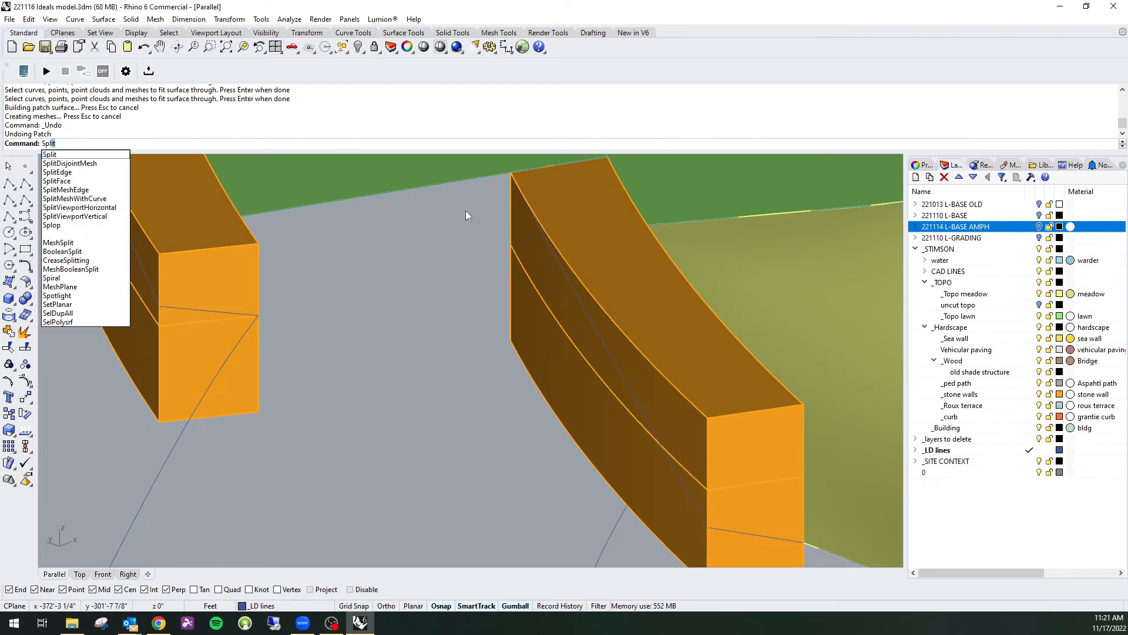
pyautogui.write('Edge')
pyautogui.press('Return')
pyautogui.click(453, 188)
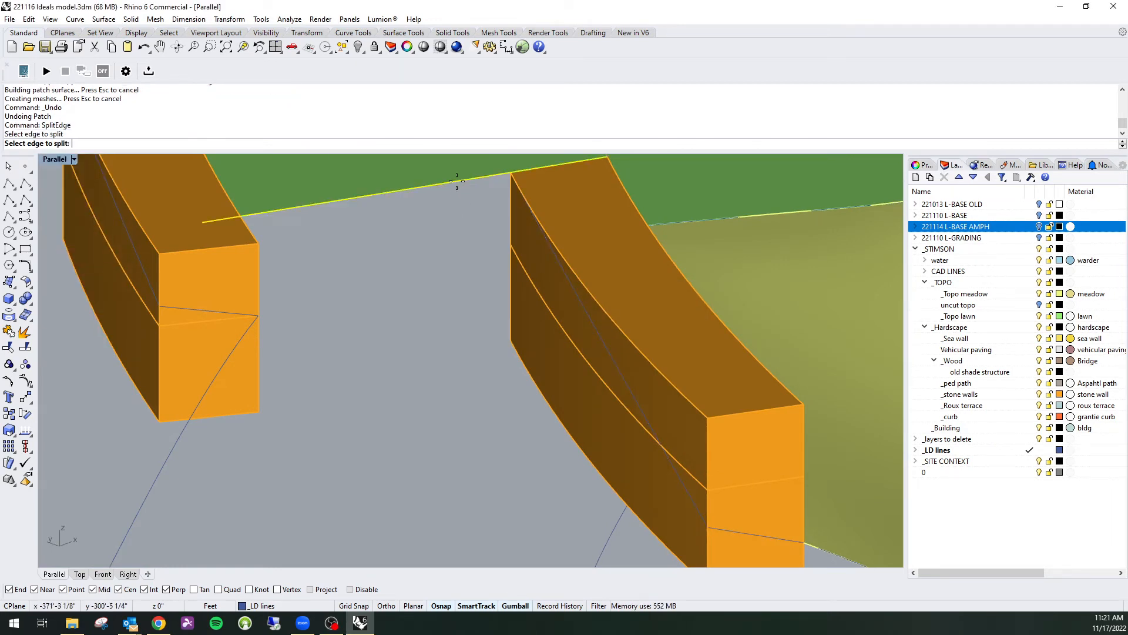
pyautogui.click(512, 173)
pyautogui.moveTo(514, 179); pyautogui.dragTo(461, 287, button='right')
pyautogui.scroll(-7, 423, 252)
pyautogui.press('Return')
pyautogui.press('Return')
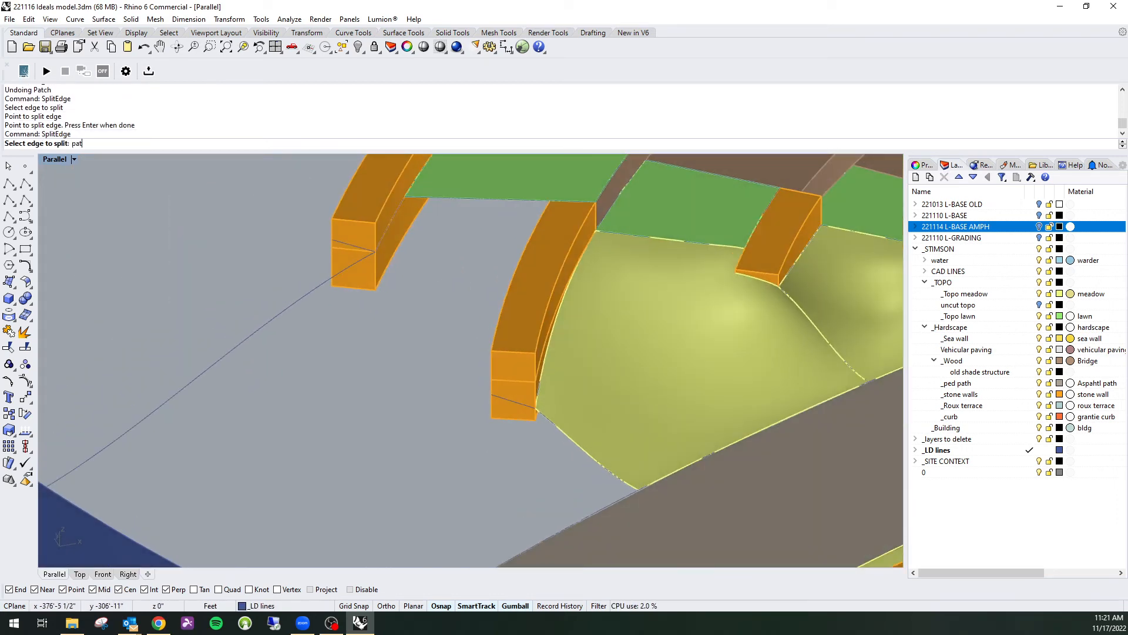
pyautogui.press('Return')
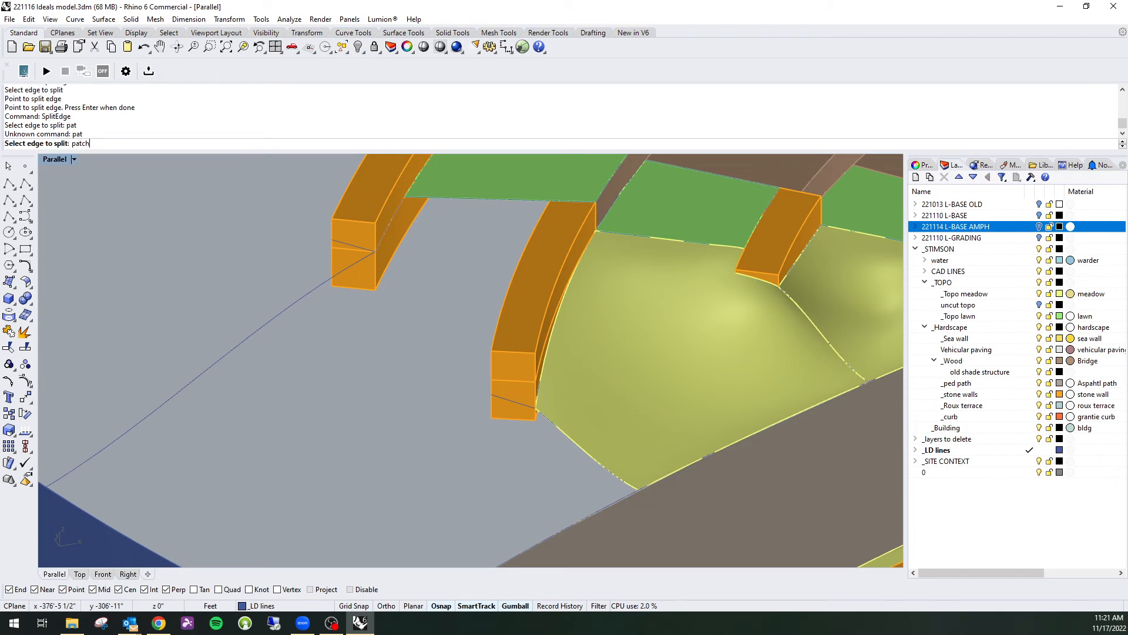
pyautogui.press('Escape')
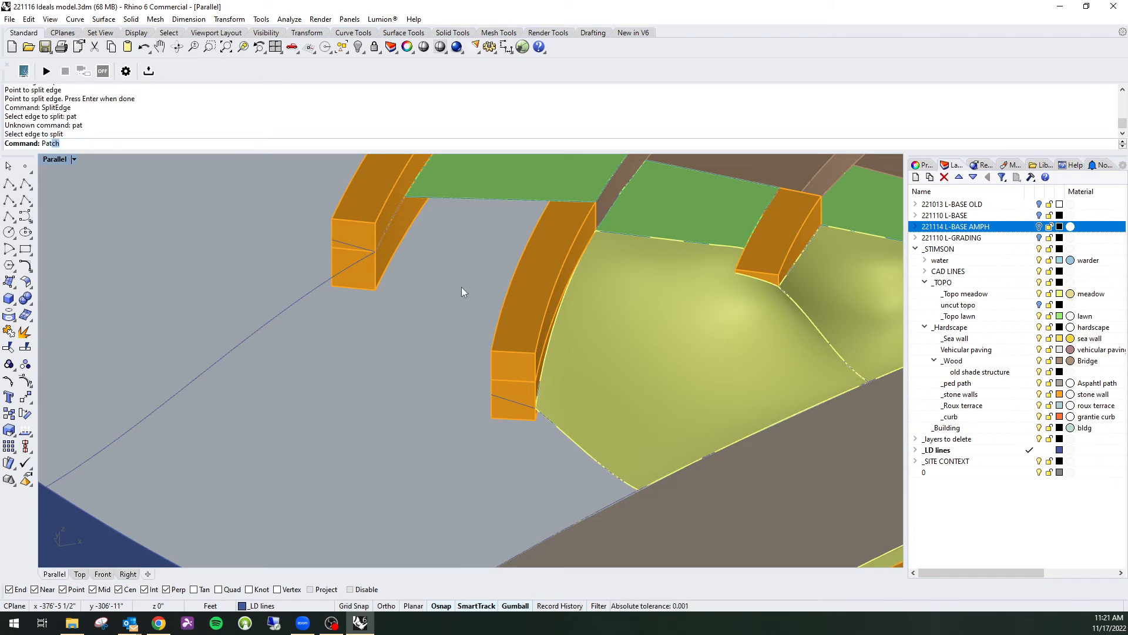
# Start a new Patch through the split lawn surface edge, the curve along the upper stone wall and the graded curve down to the water.
pyautogui.write('pat')
pyautogui.press('Return')
pyautogui.click(505, 198)
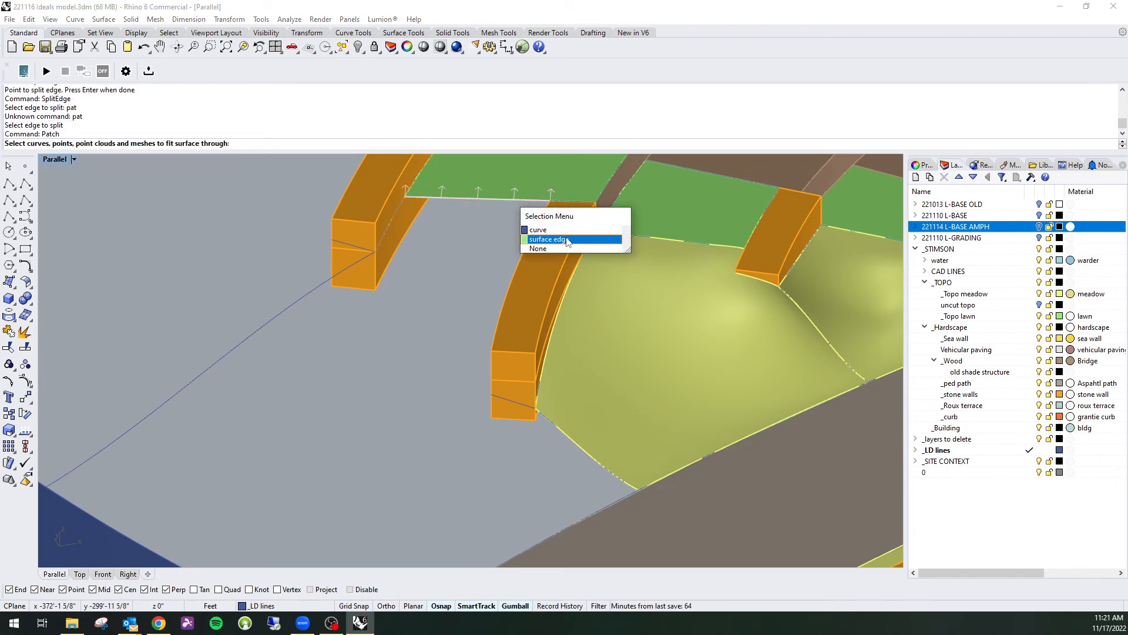
pyautogui.click(568, 239)
pyautogui.click(390, 226)
pyautogui.click(435, 251)
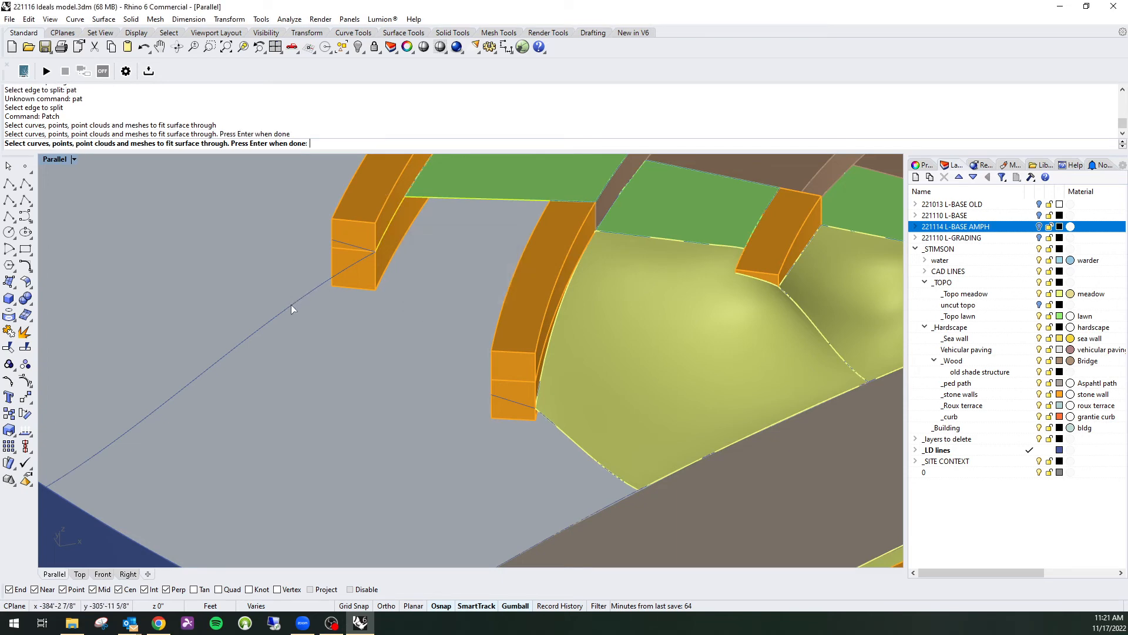
pyautogui.scroll(-2, 291, 304)
# Add the split blue surface edge, dark path edge and meadow boundary, and build the patch with 18 U and 18 V spans.
pyautogui.click(291, 468)
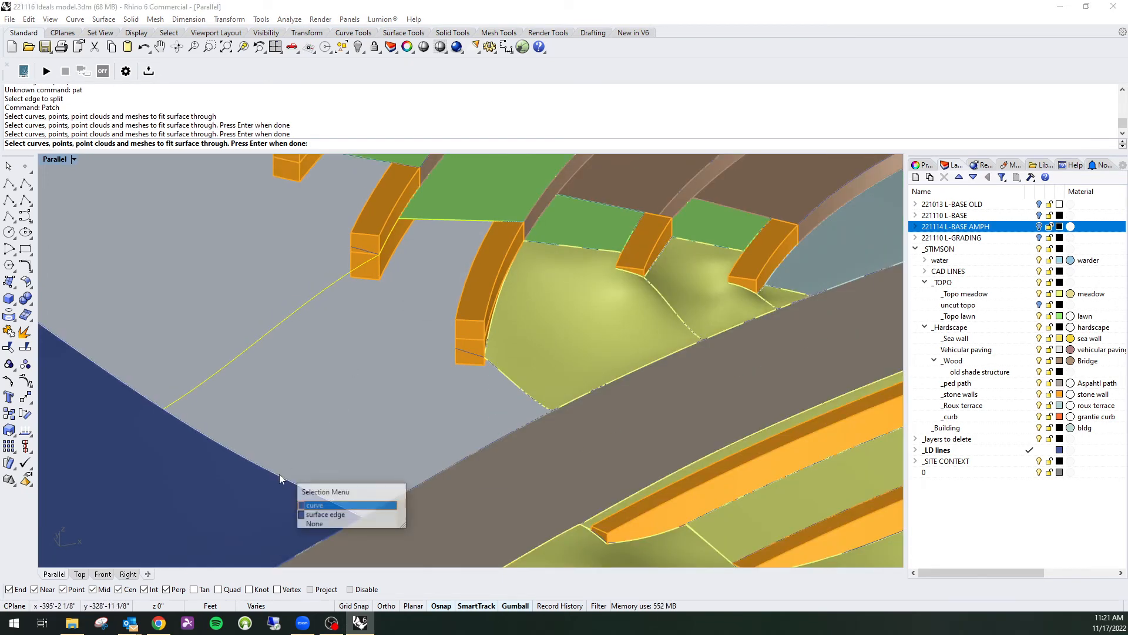
pyautogui.click(337, 515)
pyautogui.click(401, 496)
pyautogui.click(441, 535)
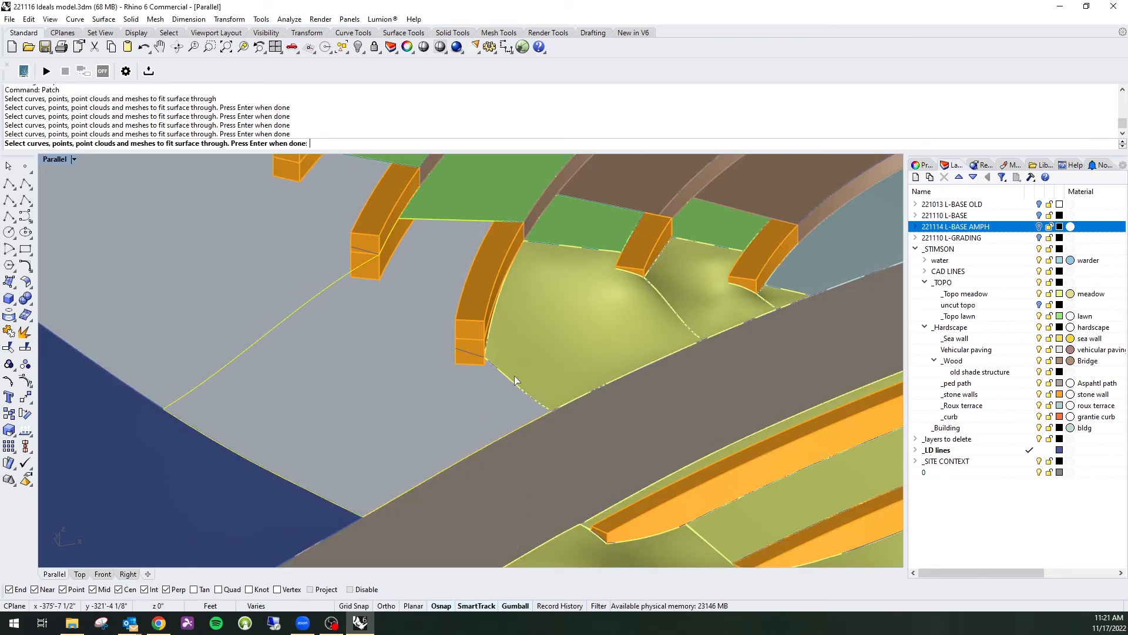
pyautogui.click(515, 380)
pyautogui.click(544, 424)
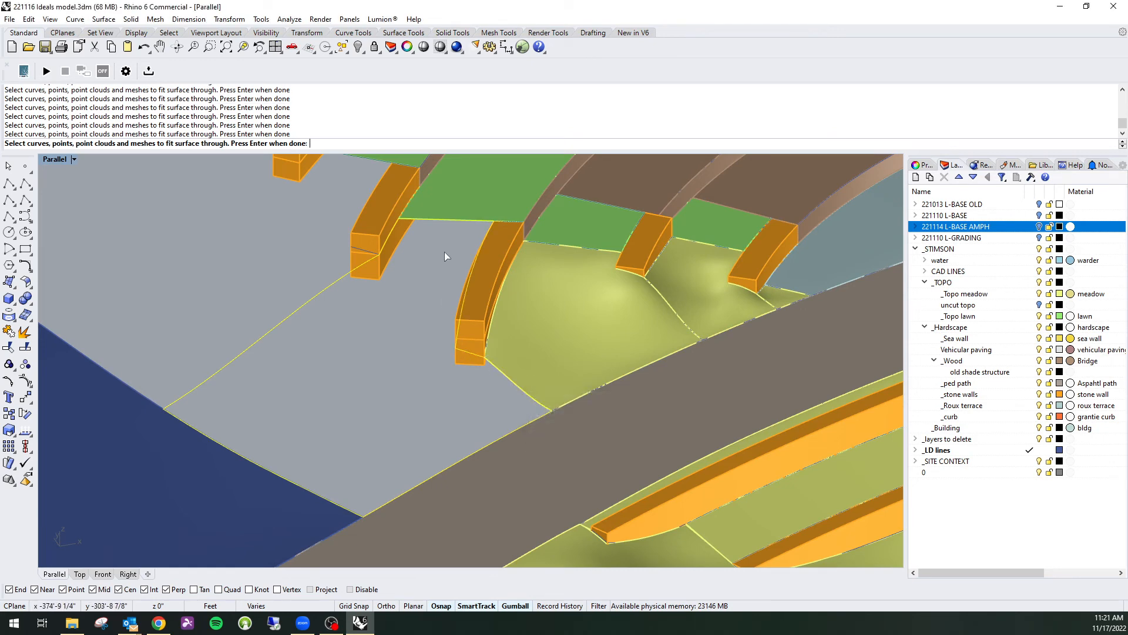
pyautogui.moveTo(444, 252); pyautogui.dragTo(470, 245, button='right')
pyautogui.press('Return')
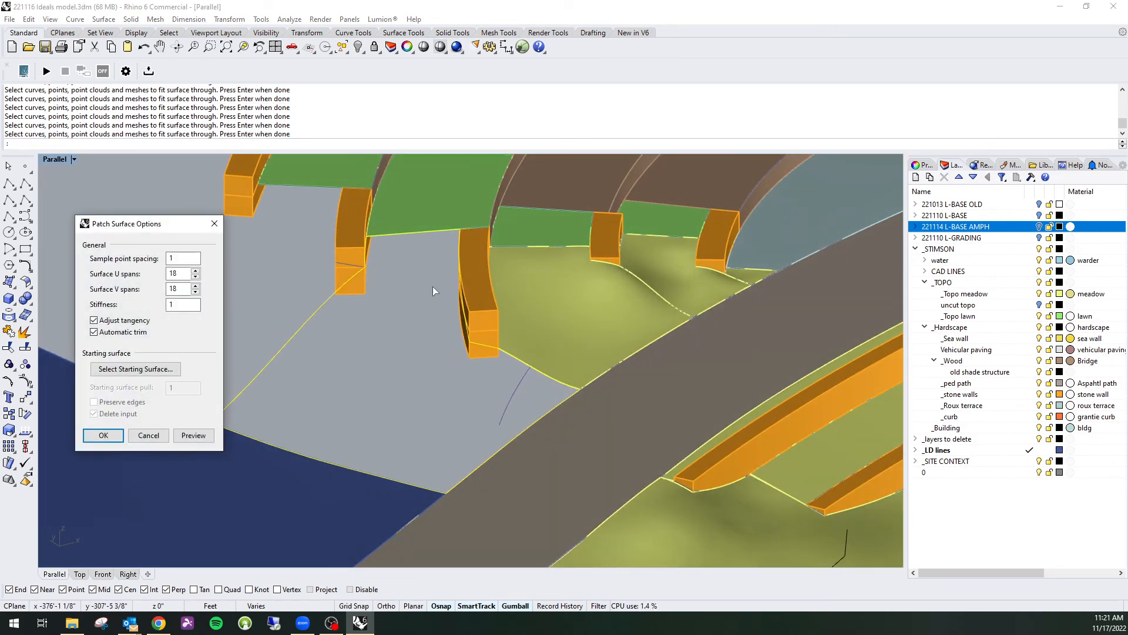
pyautogui.click(114, 439)
# Inspect the new patch's slope and how it meets the stone walls, lawn and neighbouring meadow surface.
pyautogui.moveTo(456, 366); pyautogui.dragTo(350, 380, button='right')
pyautogui.click(341, 318)
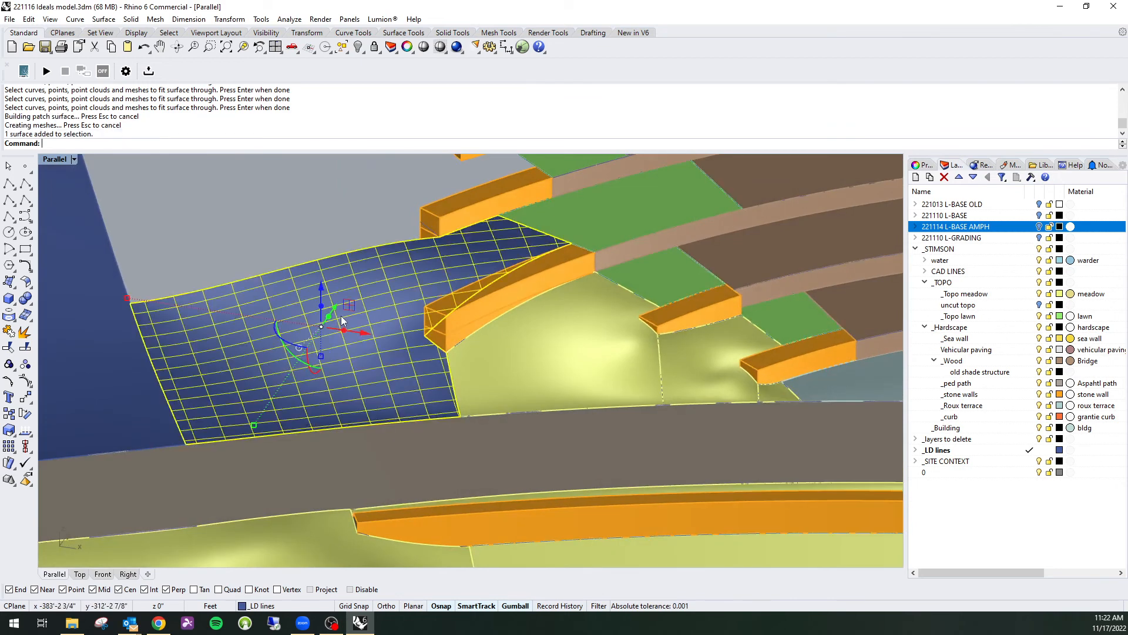
pyautogui.moveTo(341, 315); pyautogui.dragTo(431, 273, button='right')
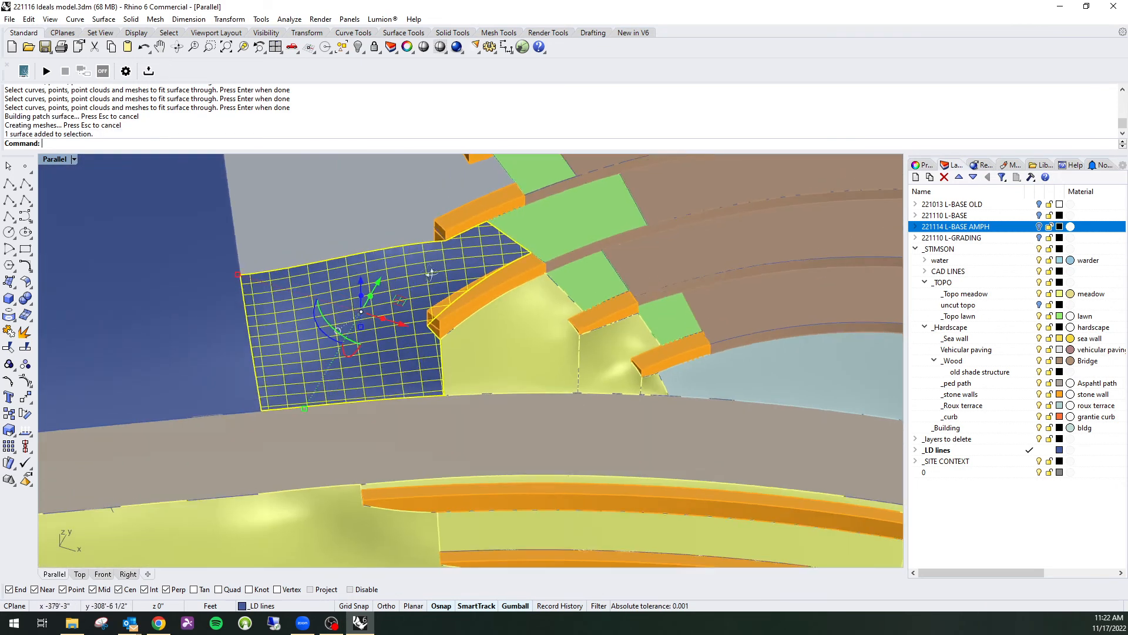
pyautogui.scroll(5, 356, 232)
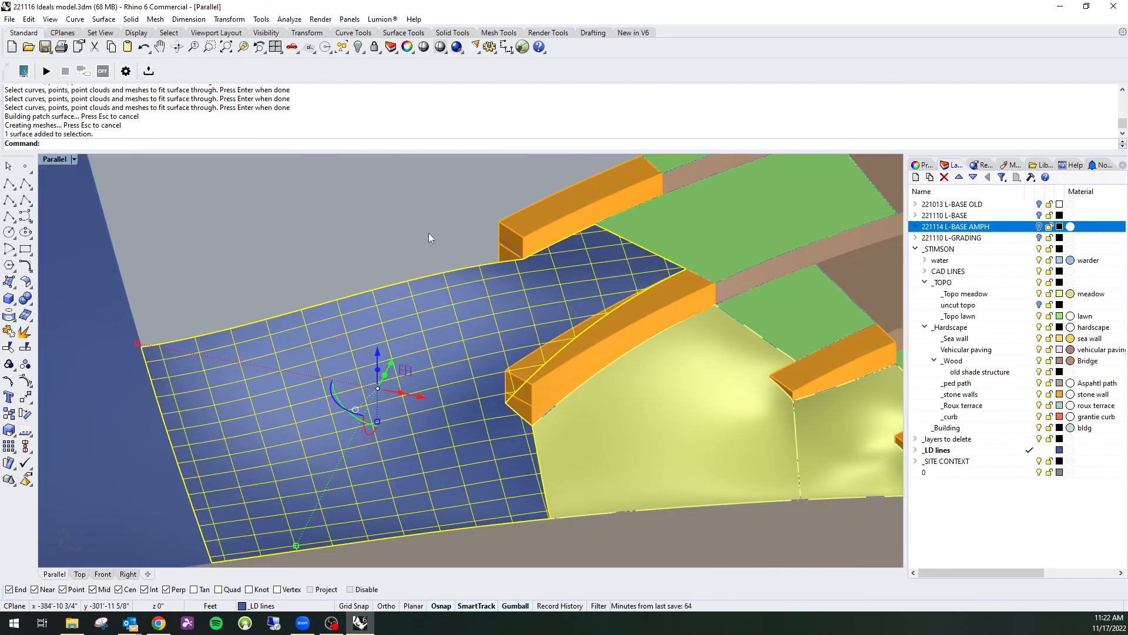
pyautogui.click(428, 232)
pyautogui.moveTo(414, 281); pyautogui.dragTo(482, 251, button='right')
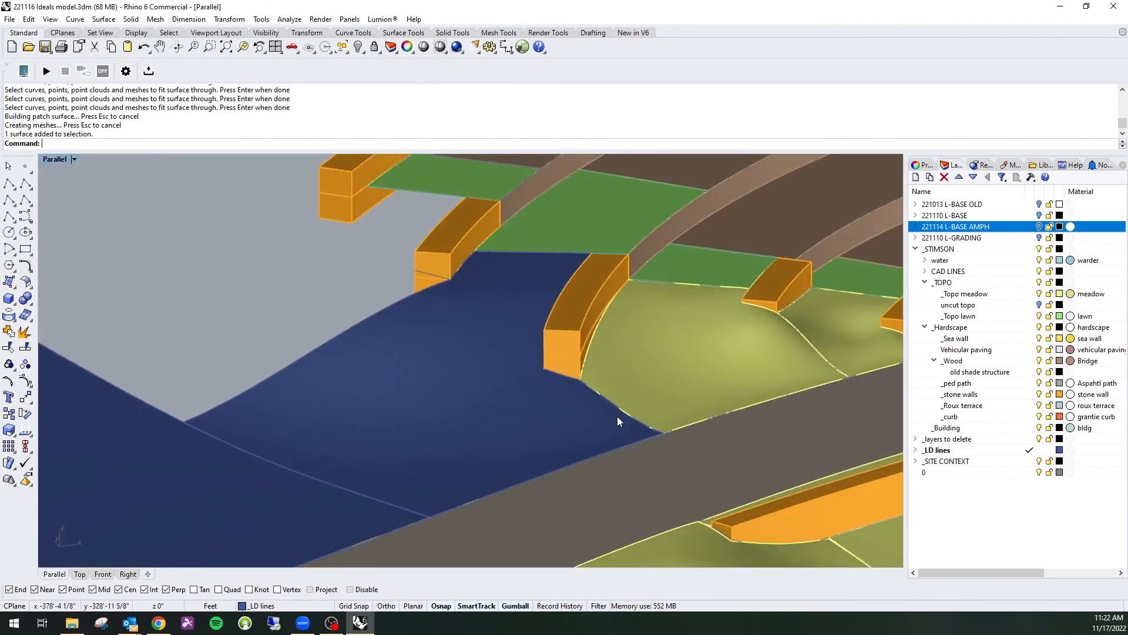
pyautogui.scroll(4, 617, 416)
pyautogui.moveTo(617, 416); pyautogui.dragTo(320, 403, button='right')
pyautogui.scroll(-5, 454, 444)
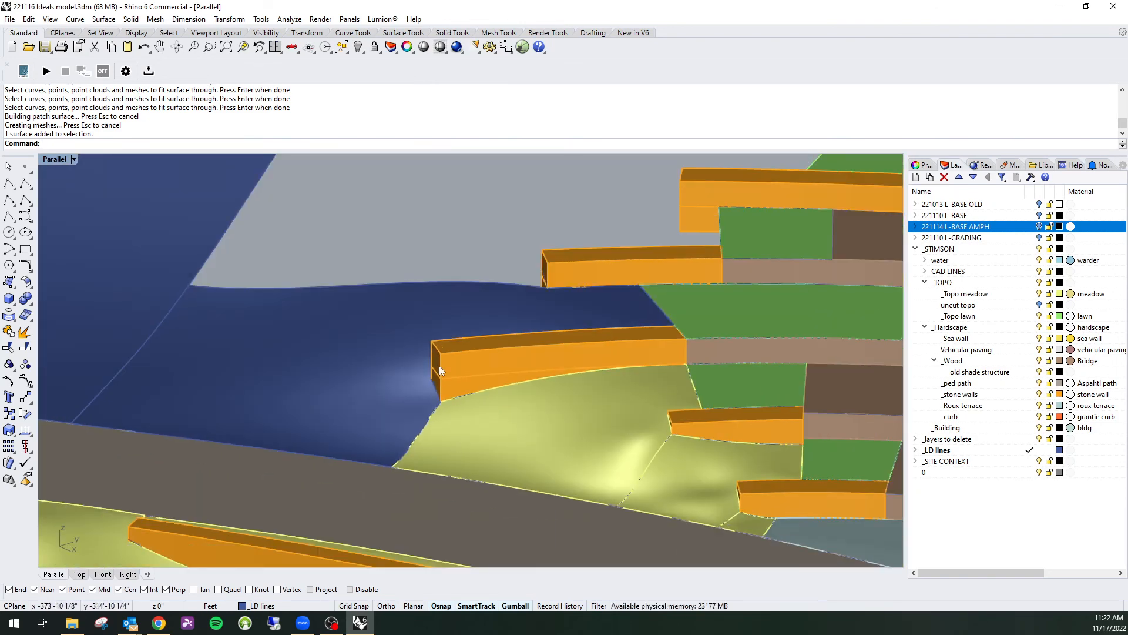
pyautogui.moveTo(439, 365); pyautogui.dragTo(556, 368, button='right')
pyautogui.scroll(-3, 555, 368)
# Match the properties of the new patch and the large adjoining blue surface to the existing meadow surface.
pyautogui.click(380, 394)
pyautogui.keyDown('shift'); pyautogui.click(238, 366); pyautogui.keyUp('shift')
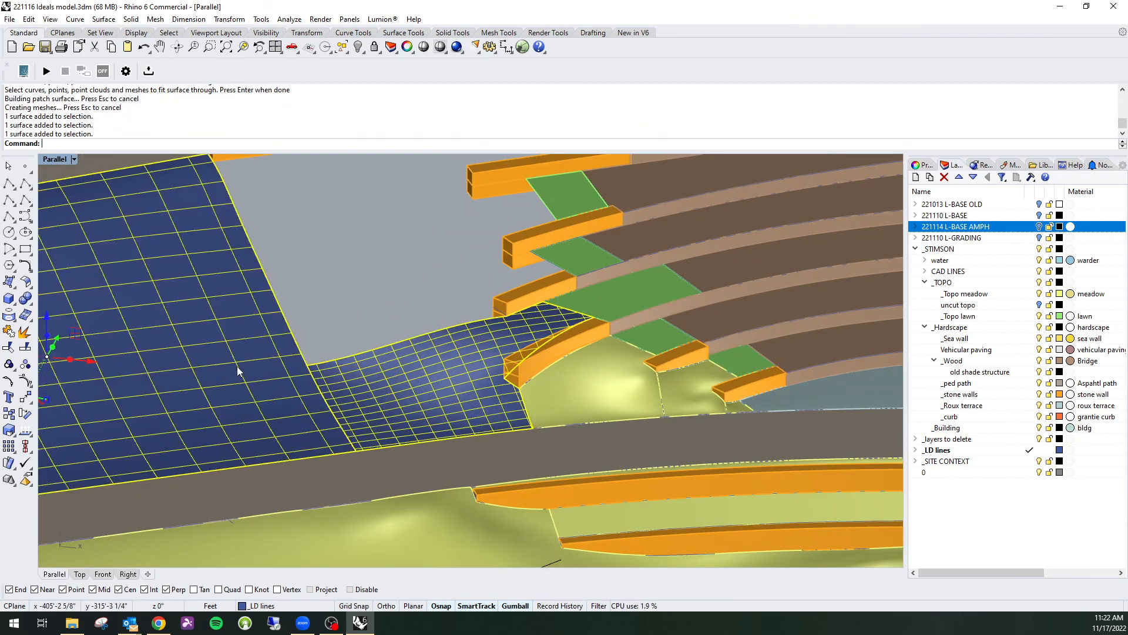
pyautogui.write('MatchProperties')
pyautogui.press('Return')
pyautogui.click(574, 392)
pyautogui.press('Return')
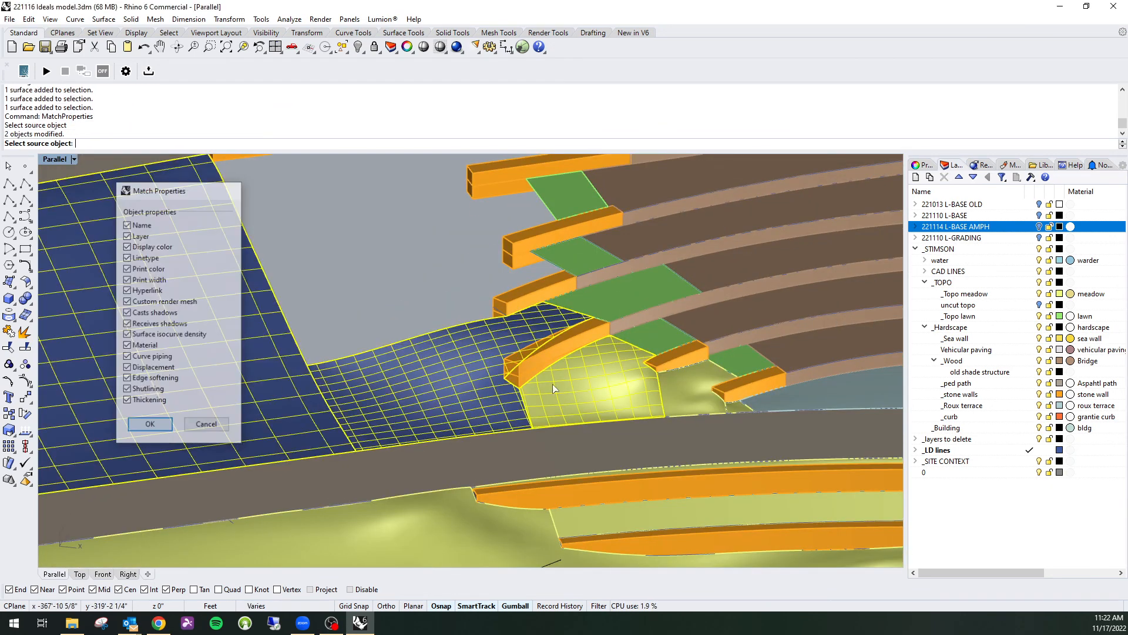
pyautogui.press('Escape')
pyautogui.moveTo(428, 298); pyautogui.dragTo(449, 391, button='right')
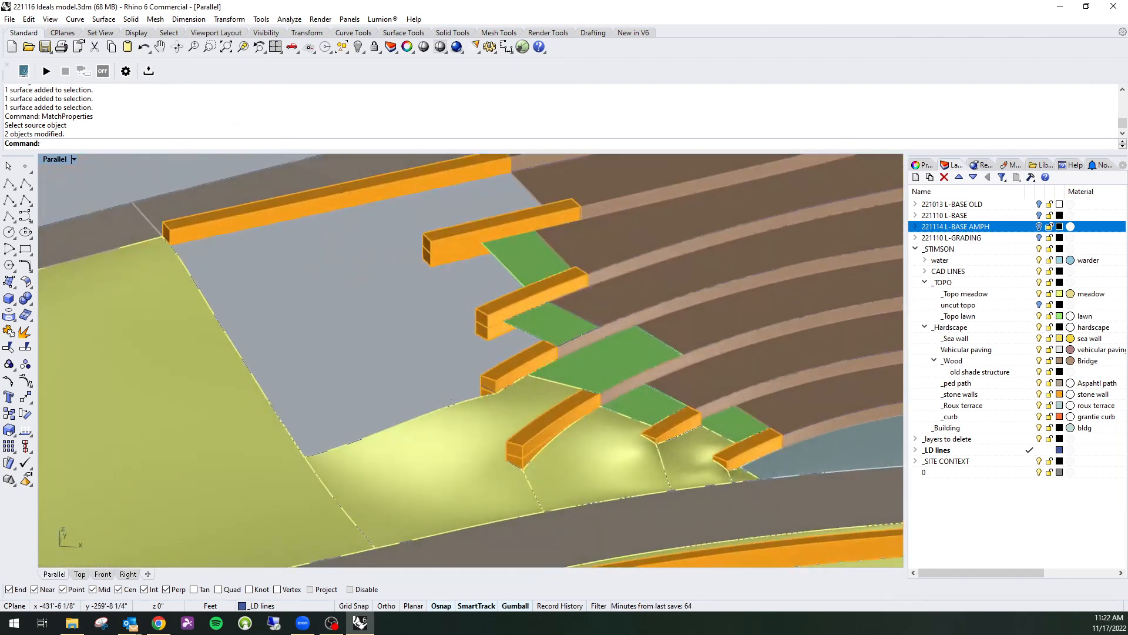